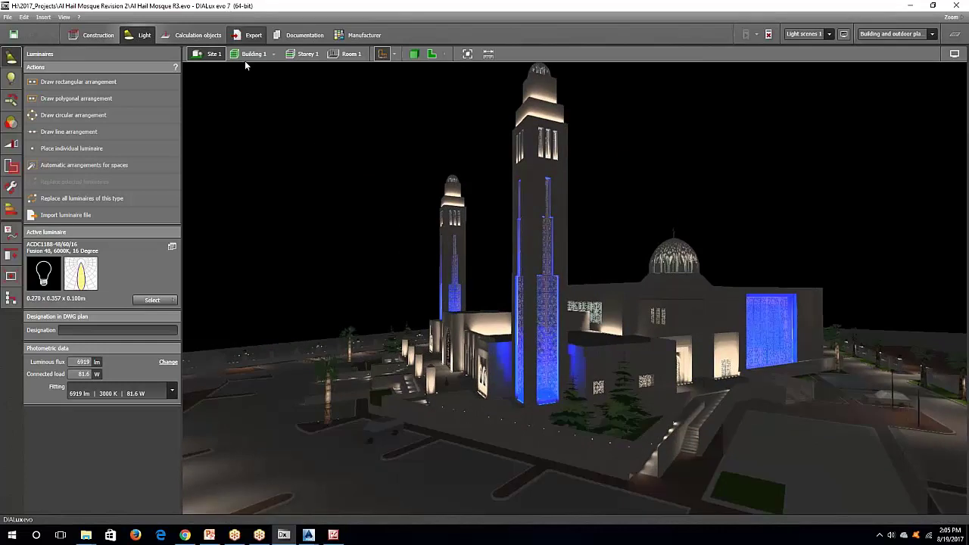
# Step: Examine the illuminated mosque exterior from several sides, including the minarets, front facade and entrance stairs
pyautogui.moveTo(336, 202); pyautogui.dragTo(183, 499, button='right')
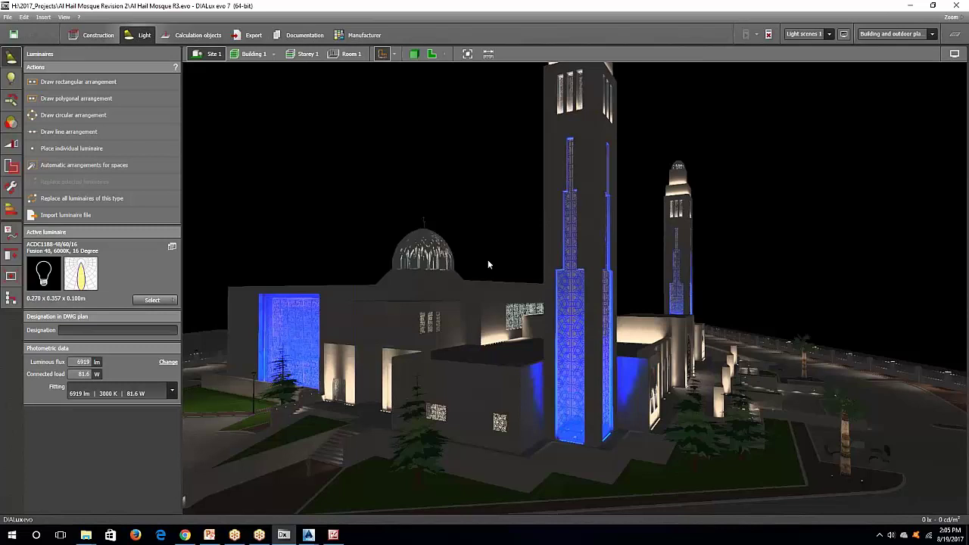
pyautogui.moveTo(183, 500); pyautogui.dragTo(522, 189, button='right')
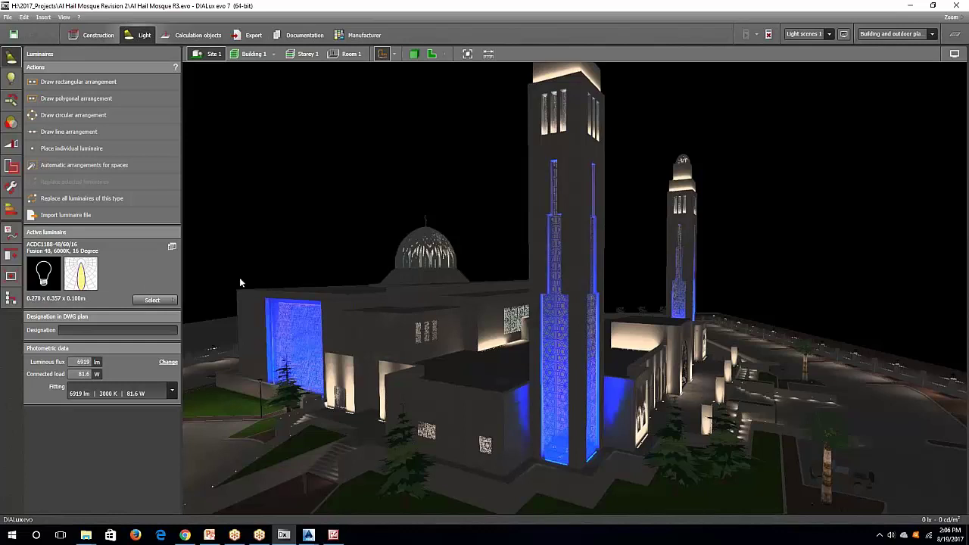
pyautogui.moveTo(393, 261); pyautogui.dragTo(461, 298)
pyautogui.scroll(-2, 459, 296)
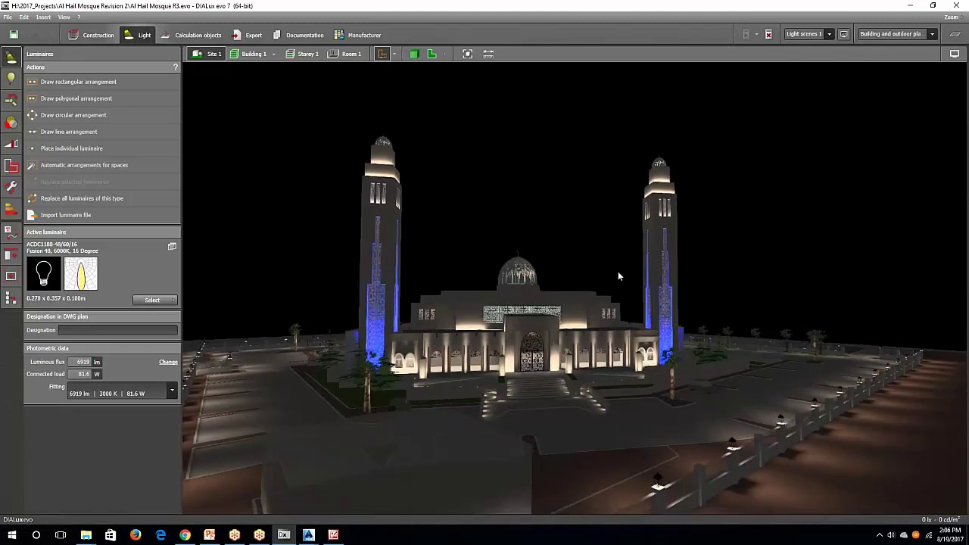
pyautogui.moveTo(617, 271); pyautogui.dragTo(617, 463)
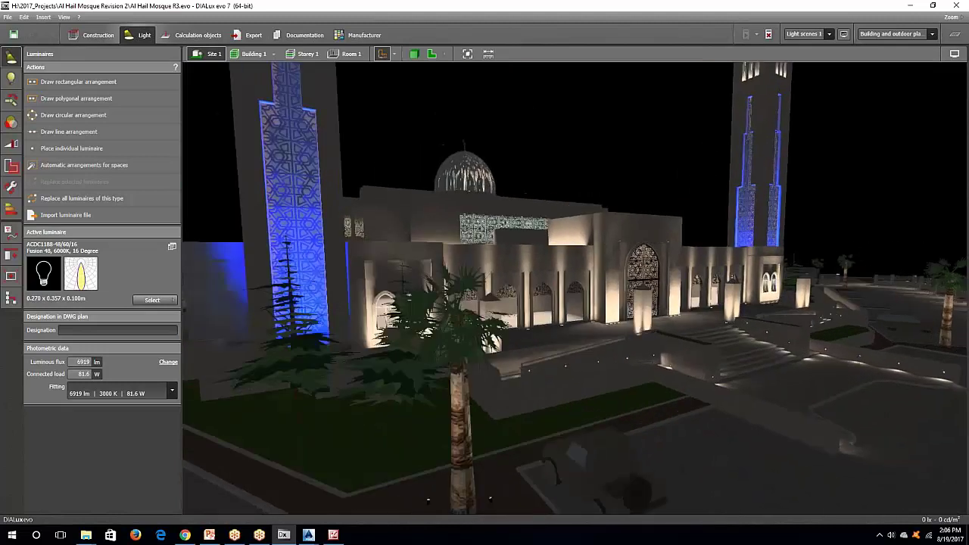
pyautogui.moveTo(412, 404); pyautogui.dragTo(505, 424)
pyautogui.scroll(3, 411, 460)
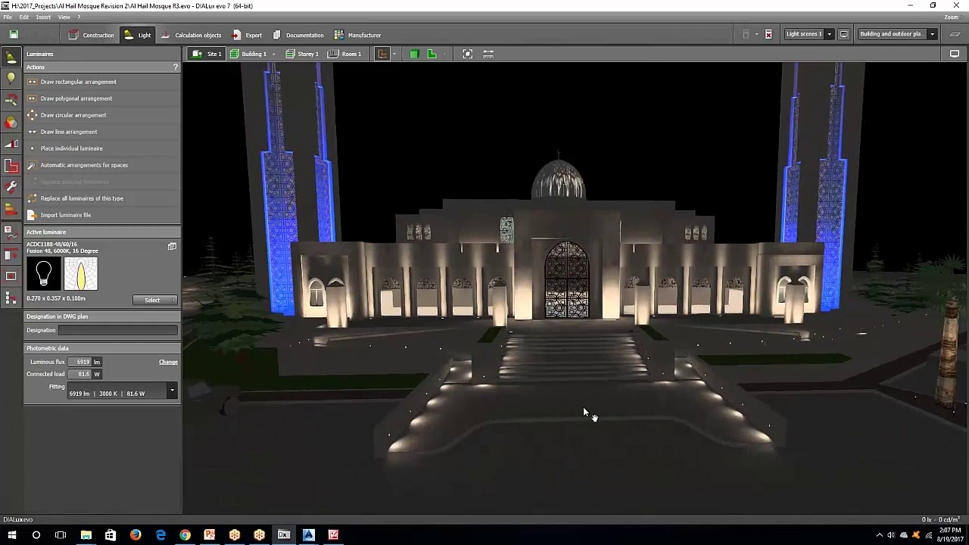
pyautogui.scroll(3, 612, 370)
pyautogui.moveTo(612, 370); pyautogui.dragTo(725, 487)
pyautogui.moveTo(672, 380); pyautogui.dragTo(594, 380)
pyautogui.scroll(3, 576, 308)
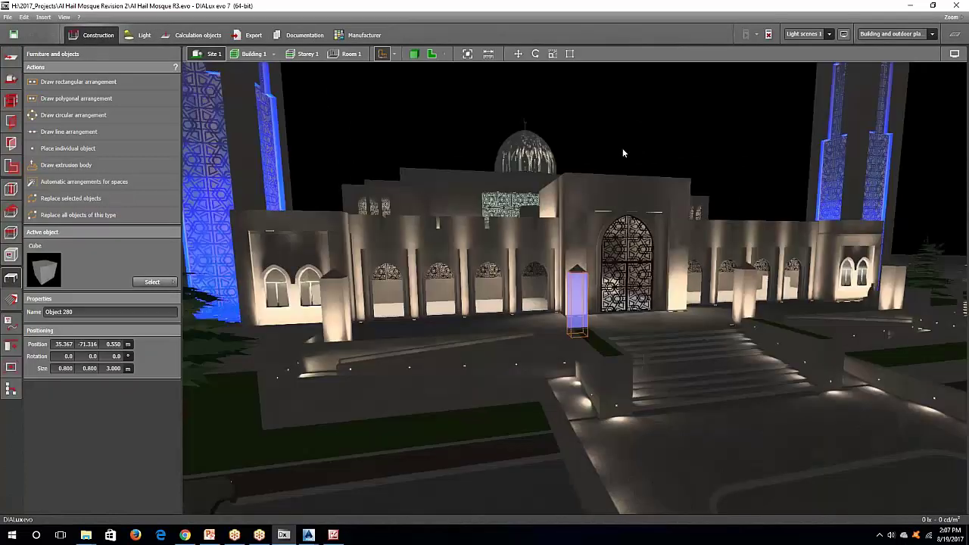
# Step: Select the square pillar beside the entrance stairs to inspect its object properties, and clear the selection
pyautogui.click(579, 266)
pyautogui.moveTo(742, 155); pyautogui.dragTo(764, 279, button='right')
pyautogui.click(719, 138)
pyautogui.moveTo(720, 138); pyautogui.dragTo(703, 219, button='right')
pyautogui.scroll(-5, 701, 226)
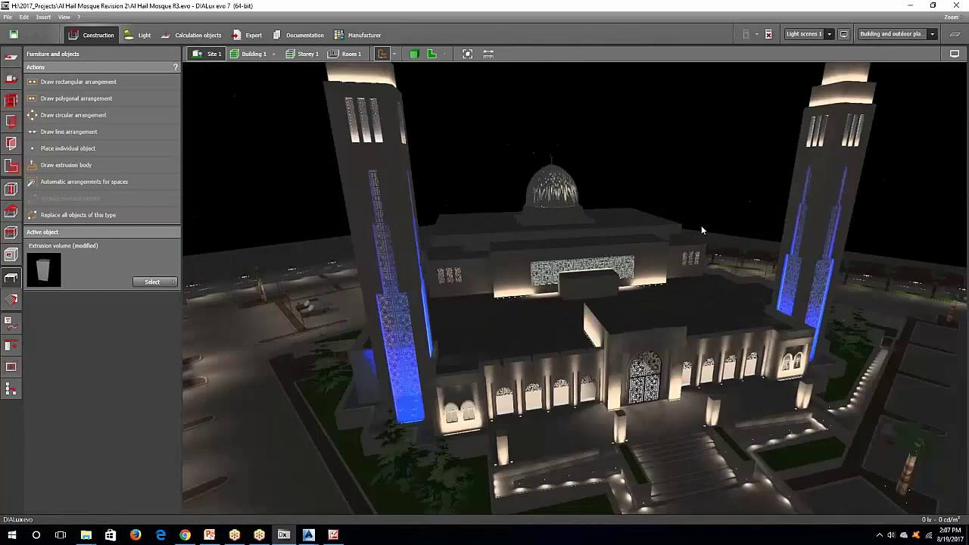
# Step: Select the small dome on top of the minaret to inspect its properties, and deselect it
pyautogui.moveTo(701, 226); pyautogui.dragTo(655, 277, button='middle')
pyautogui.moveTo(658, 273); pyautogui.dragTo(590, 243, button='right')
pyautogui.click(723, 142)
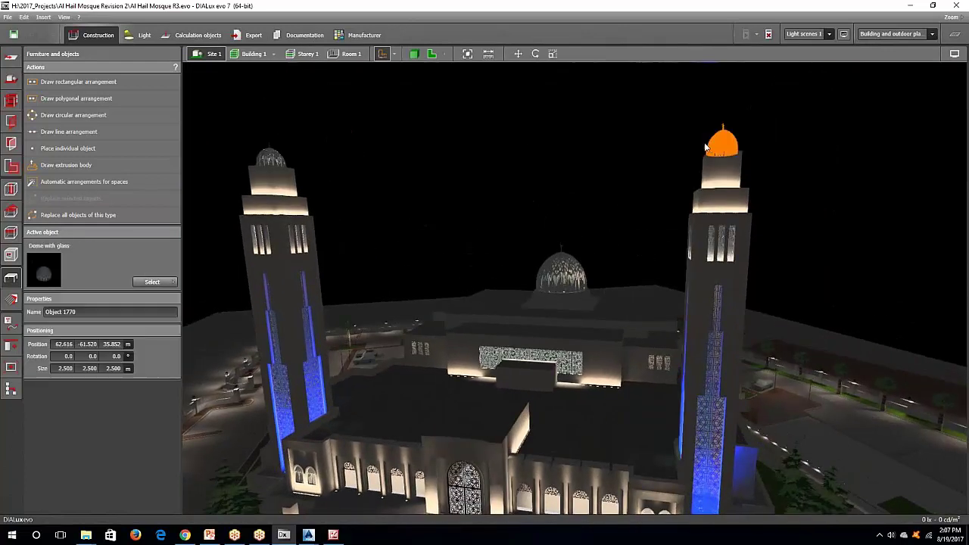
pyautogui.click(521, 214)
# Step: Inspect the large roof dome up close as a furniture object, and clear the selection
pyautogui.scroll(10, 410, 283)
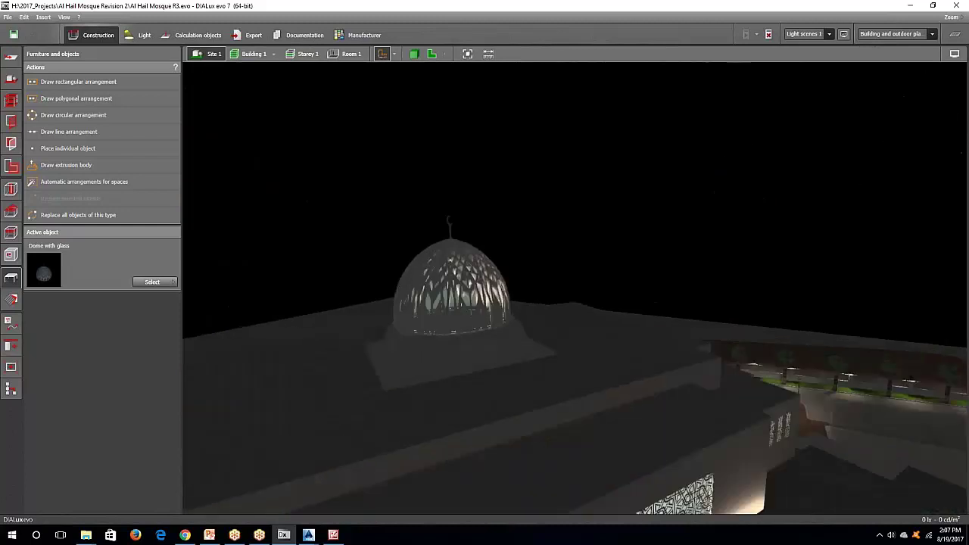
pyautogui.moveTo(410, 284); pyautogui.dragTo(515, 280, button='right')
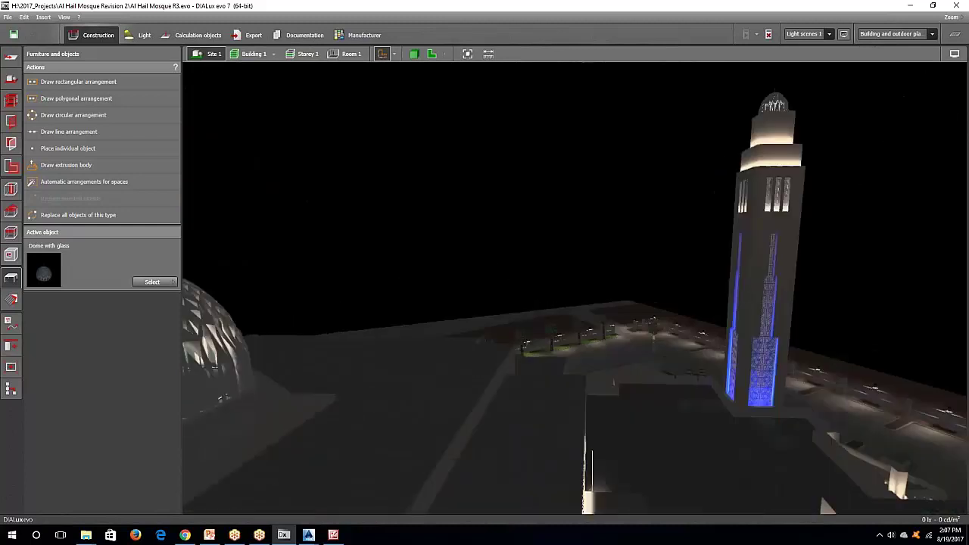
pyautogui.click(467, 54)
pyautogui.moveTo(420, 220); pyautogui.dragTo(500, 224, button='right')
pyautogui.scroll(10, 556, 311)
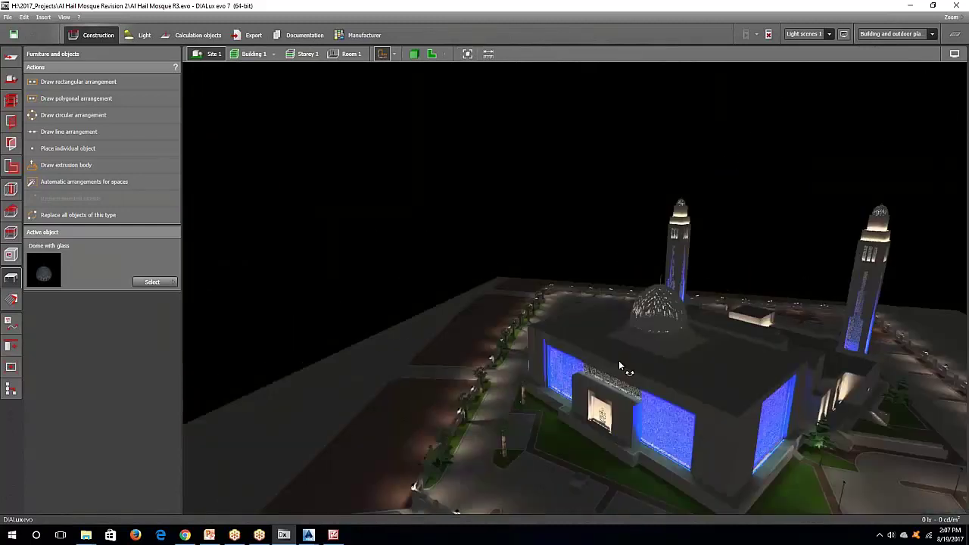
pyautogui.moveTo(556, 310); pyautogui.dragTo(468, 339, button='right')
pyautogui.click(514, 324)
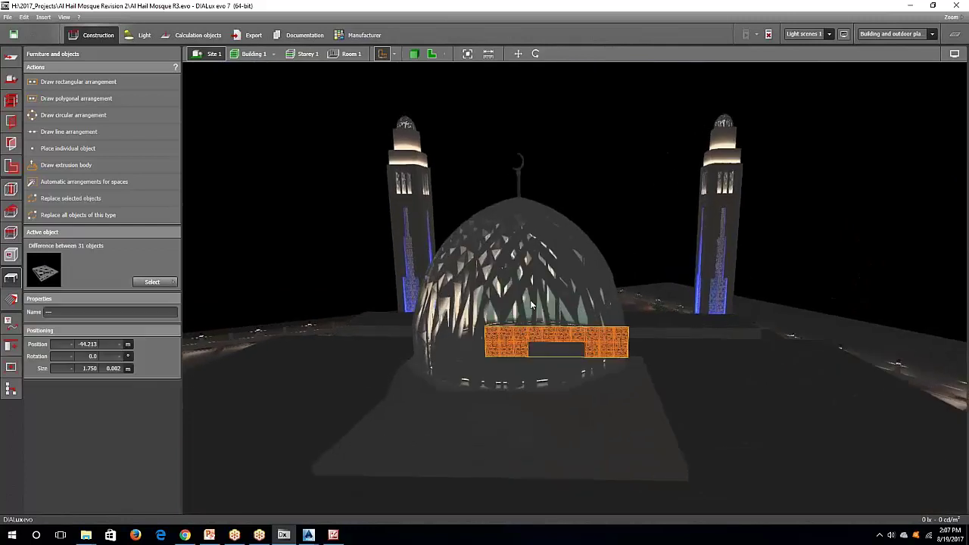
pyautogui.click(557, 260)
pyautogui.click(608, 186)
pyautogui.click(589, 239)
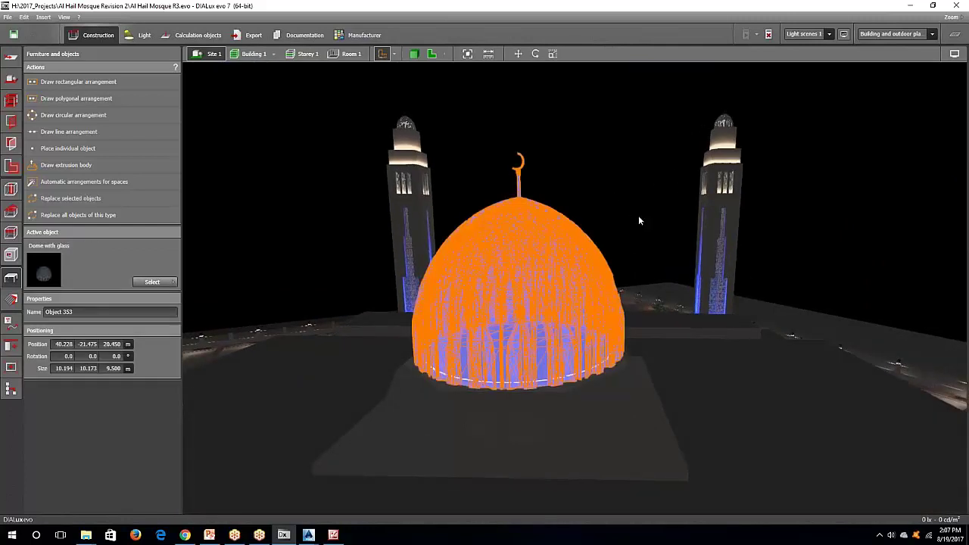
pyautogui.moveTo(638, 215); pyautogui.dragTo(496, 291, button='right')
pyautogui.click(454, 291)
# Step: Inspect the patterned lattice panels on the blue-lit minaret shaft by selecting them, and deselect them
pyautogui.scroll(3, 565, 321)
pyautogui.scroll(4, 437, 296)
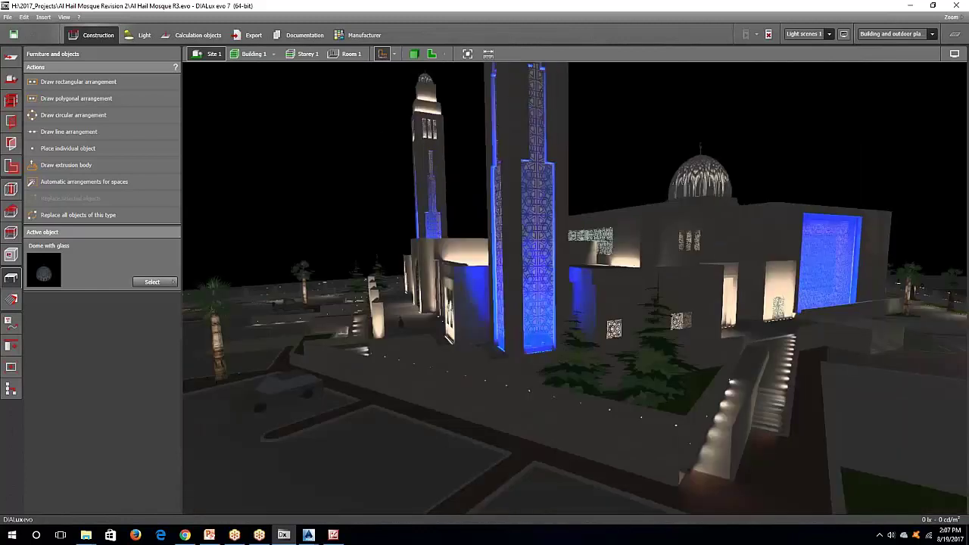
pyautogui.scroll(5, 545, 300)
pyautogui.scroll(3, 499, 417)
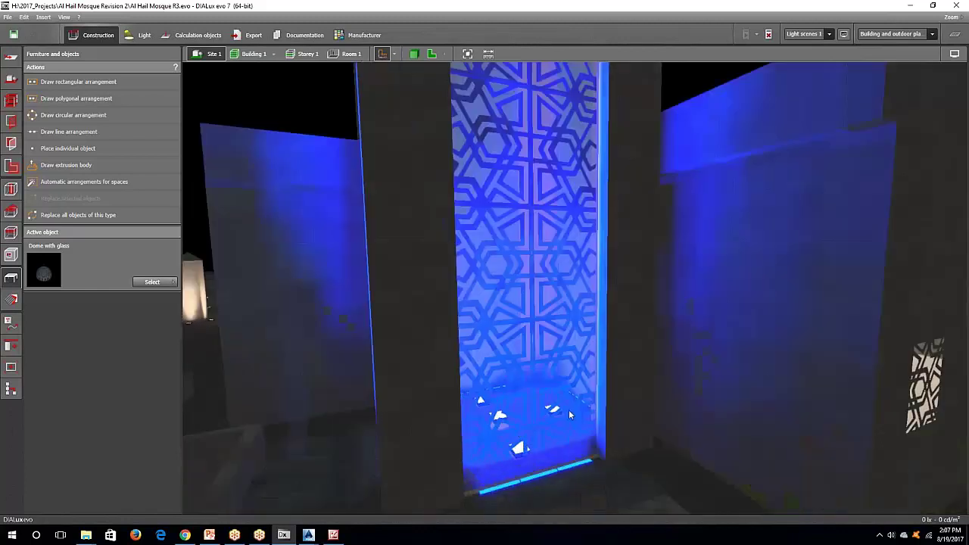
pyautogui.click(583, 386)
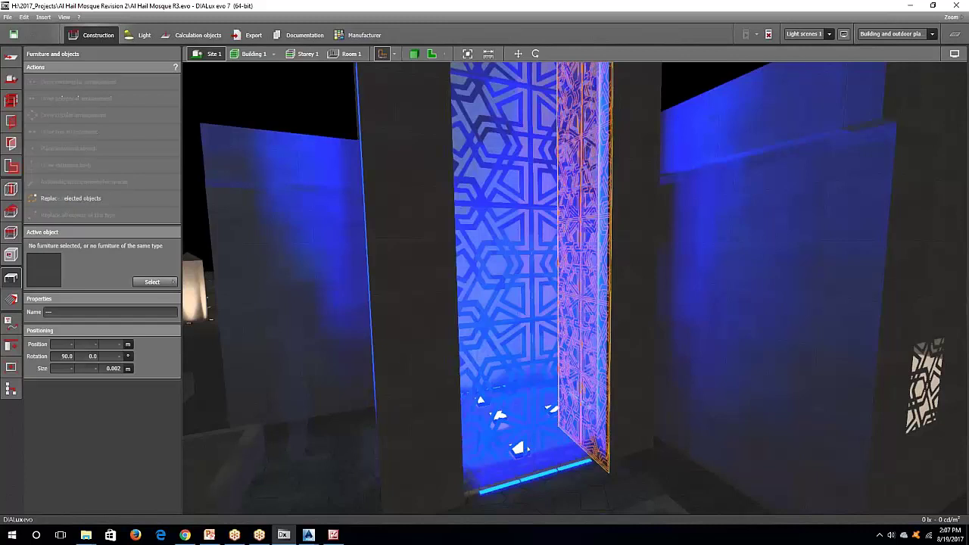
pyautogui.moveTo(582, 386); pyautogui.dragTo(655, 491, button='middle')
pyautogui.moveTo(590, 85); pyautogui.dragTo(651, 224, button='middle')
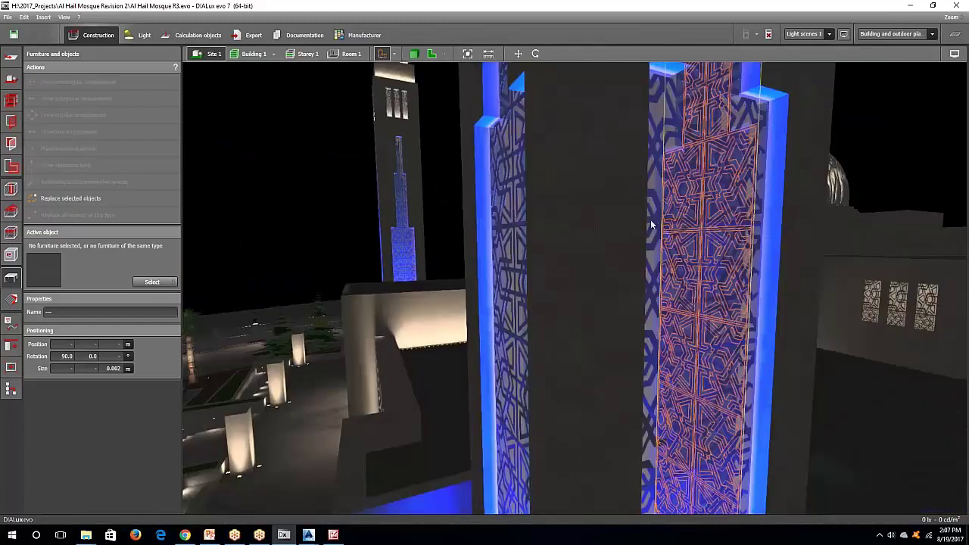
pyautogui.click(510, 214)
pyautogui.click(433, 211)
# Step: Select the line of luminaires beneath the paired arched windows near the minaret and review its arrangement settings
pyautogui.moveTo(434, 210); pyautogui.dragTo(530, 214, button='right')
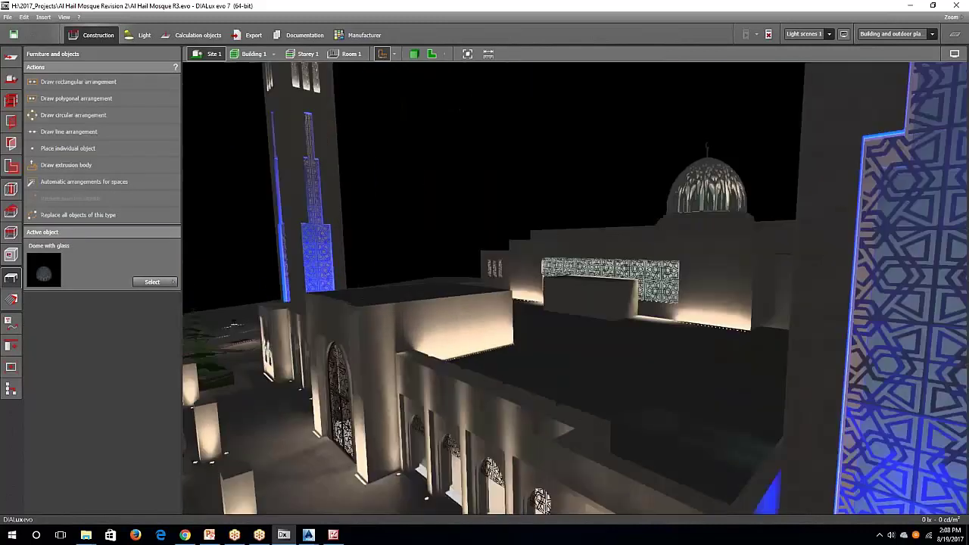
pyautogui.scroll(-3, 443, 130)
pyautogui.moveTo(560, 444); pyautogui.dragTo(528, 386, button='middle')
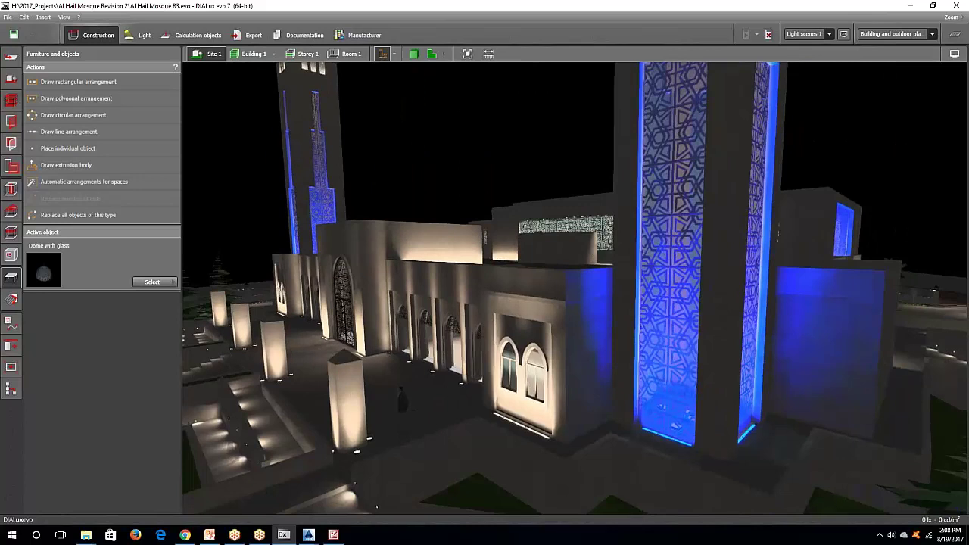
pyautogui.moveTo(516, 401)
pyautogui.mouseDown(button='right')
pyautogui.moveTo(516, 457)
pyautogui.moveTo(524, 407)
pyautogui.mouseUp(button='right')
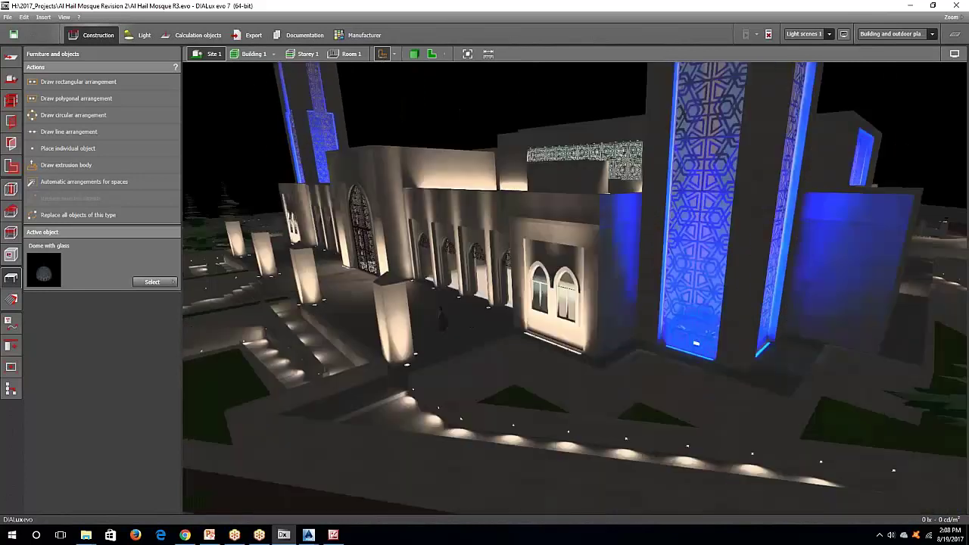
pyautogui.scroll(5, 536, 304)
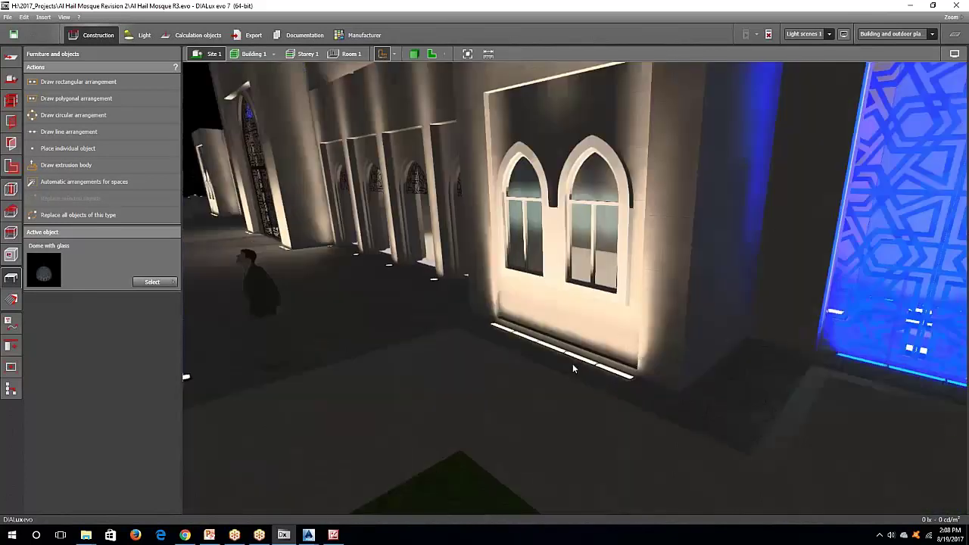
pyautogui.click(576, 358)
pyautogui.doubleClick(576, 357)
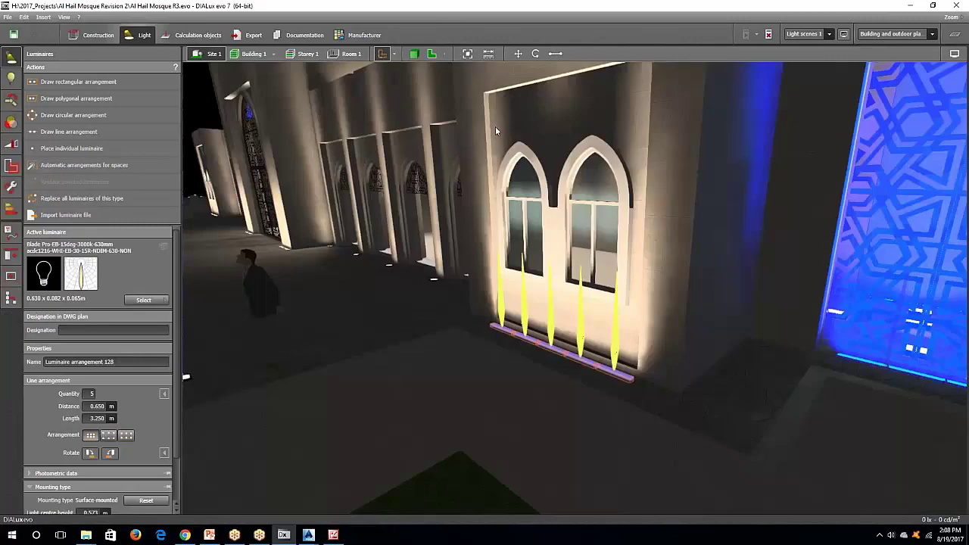
pyautogui.moveTo(493, 158); pyautogui.dragTo(484, 243, button='middle')
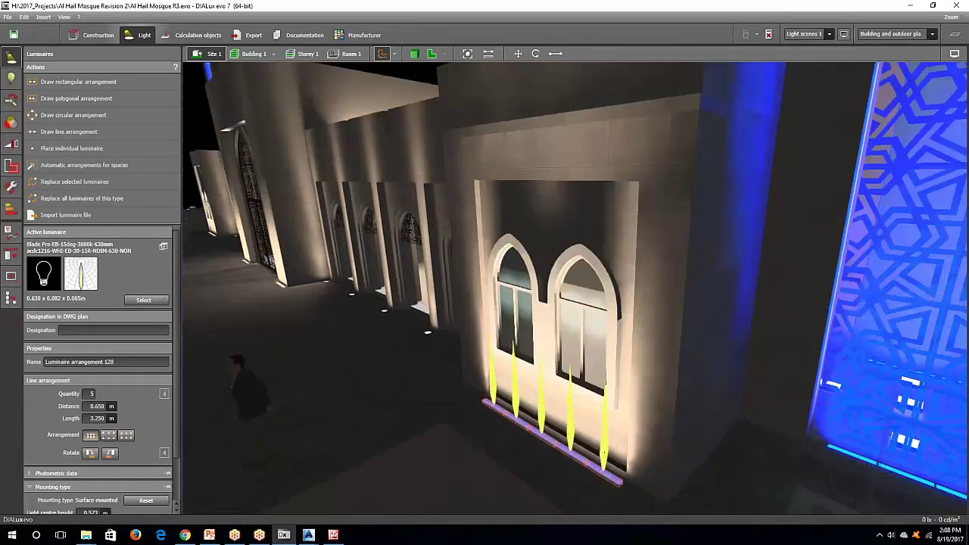
# Step: Show the building's cutouts and inspect the rectangular cutout around the paired arched windows
pyautogui.click(97, 35)
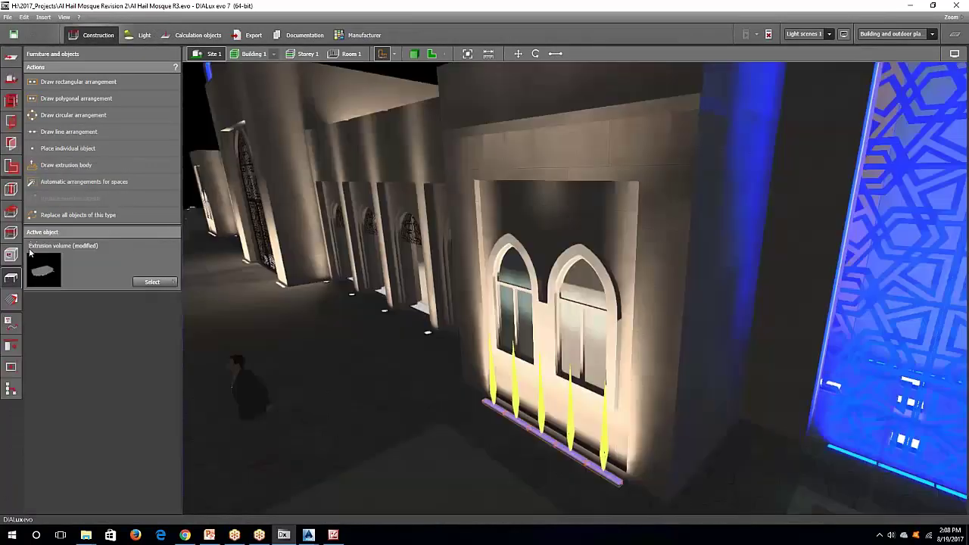
pyautogui.click(11, 255)
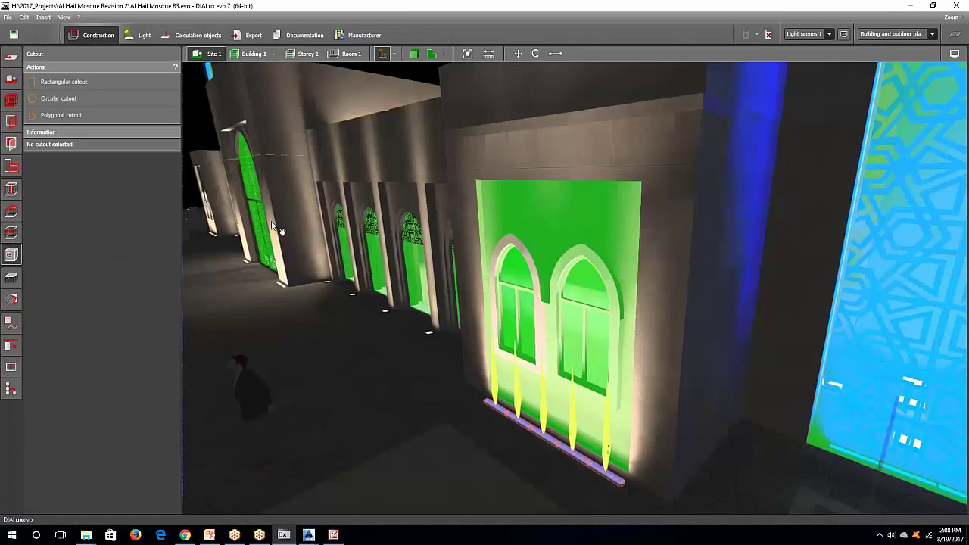
pyautogui.scroll(2, 291, 213)
pyautogui.scroll(2, 609, 253)
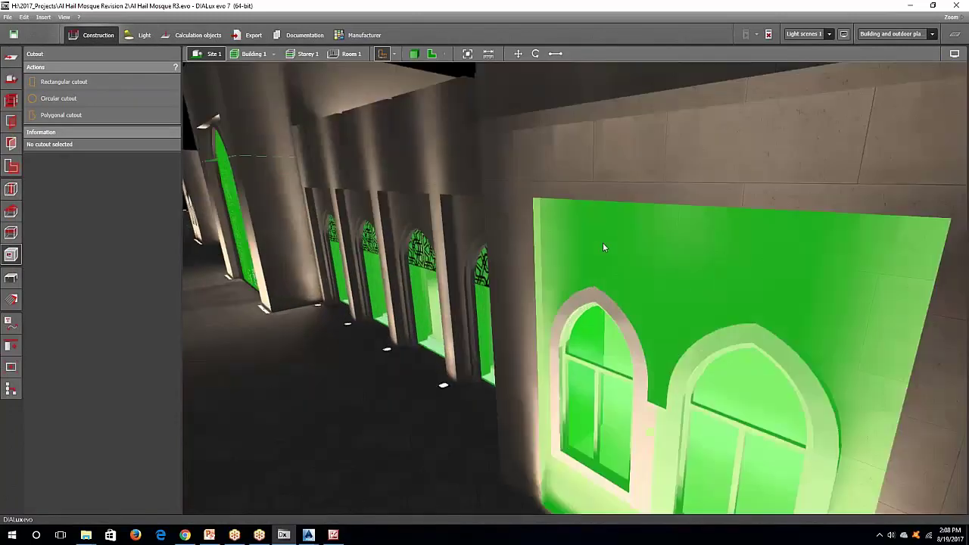
pyautogui.click(601, 243)
pyautogui.scroll(-5, 597, 244)
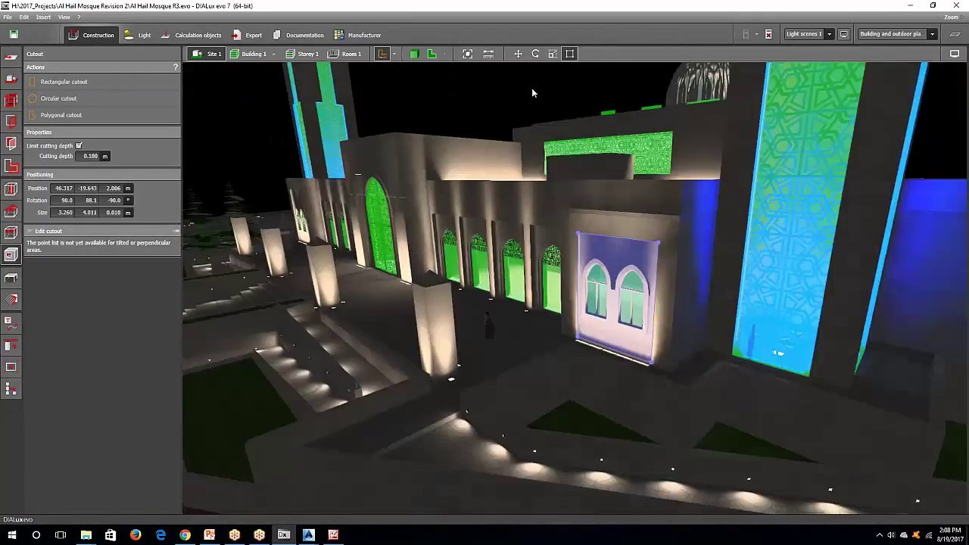
pyautogui.click(491, 124)
# Step: Examine the highlighted cutouts of the windows, arcade arches, main door and minarets around the front facade
pyautogui.scroll(4, 628, 296)
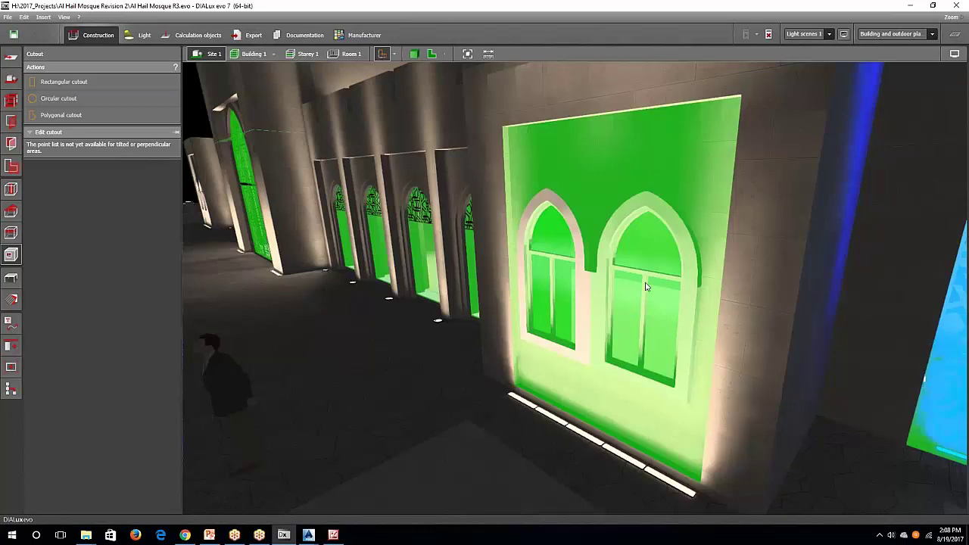
pyautogui.click(645, 288)
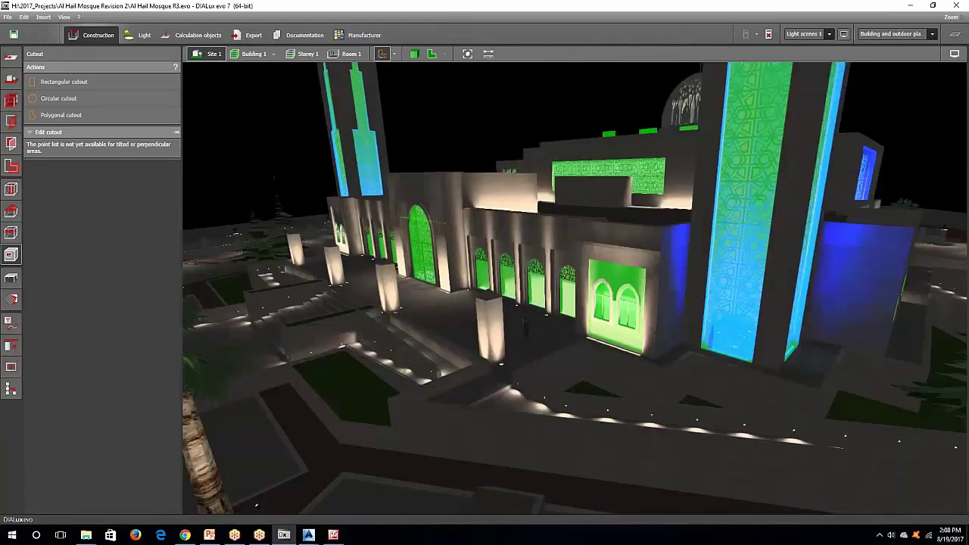
pyautogui.scroll(5, 484, 288)
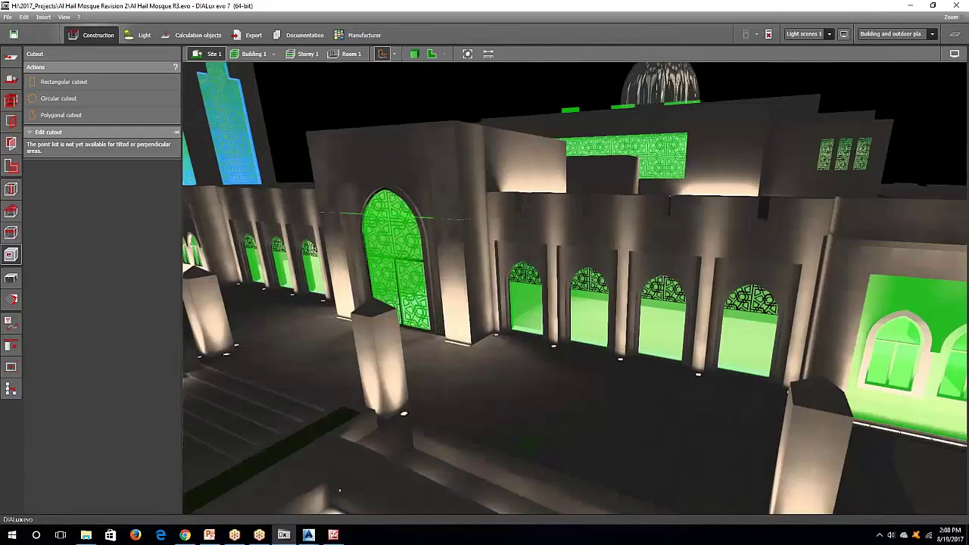
pyautogui.moveTo(485, 287); pyautogui.dragTo(787, 295, button='right')
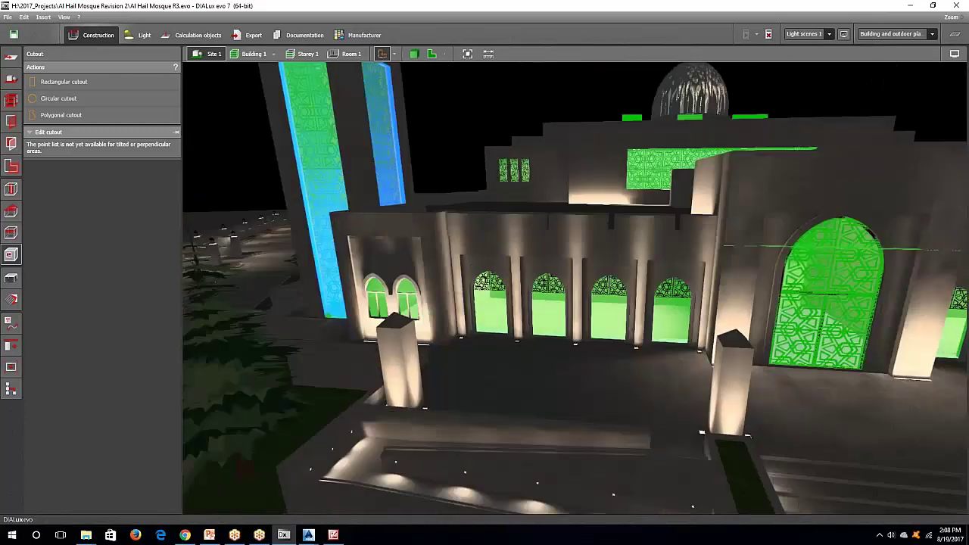
pyautogui.scroll(-3, 395, 252)
pyautogui.moveTo(395, 252); pyautogui.dragTo(505, 260, button='right')
pyautogui.scroll(-3, 500, 308)
pyautogui.scroll(5, 505, 261)
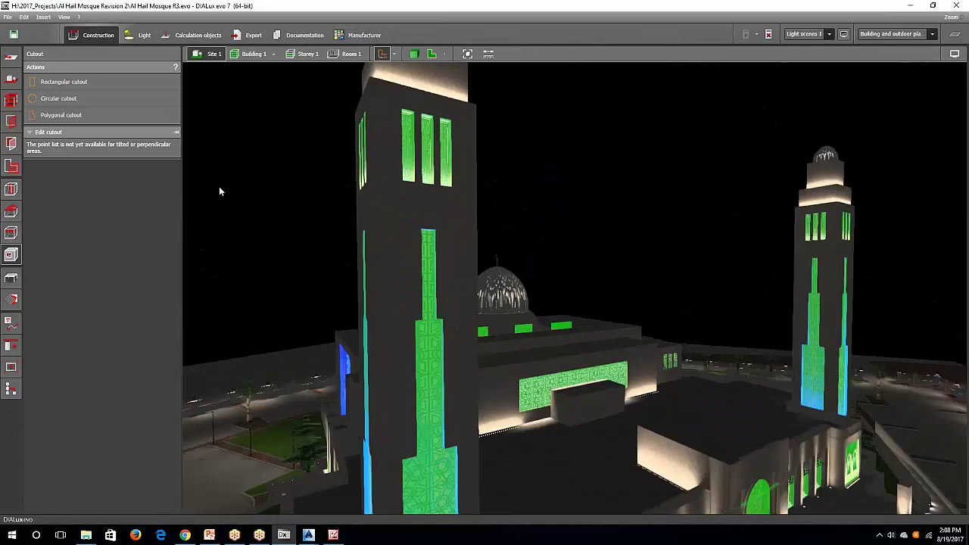
# Step: Inspect the lattice panels in the minaret's openings as furniture objects, and show the cutouts again
pyautogui.click(10, 278)
pyautogui.scroll(3, 416, 283)
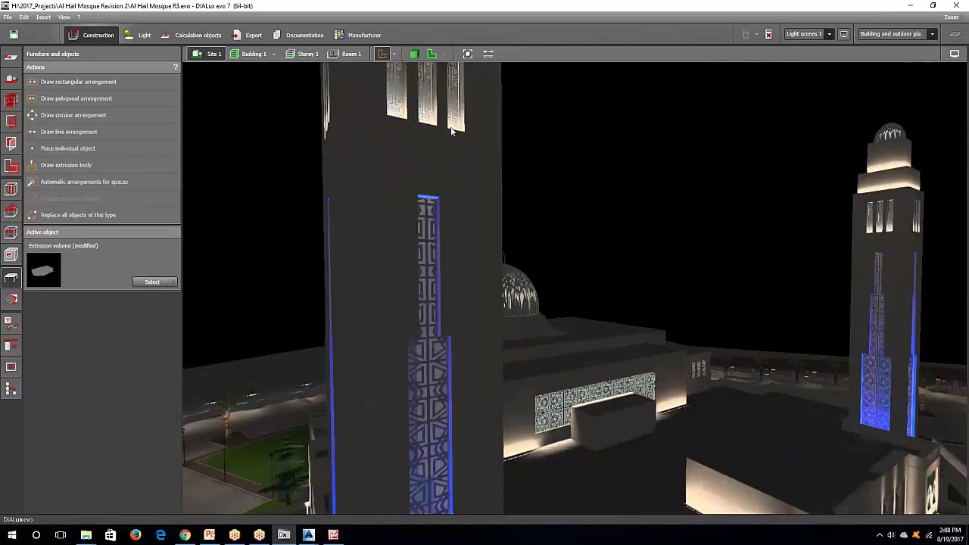
pyautogui.click(428, 110)
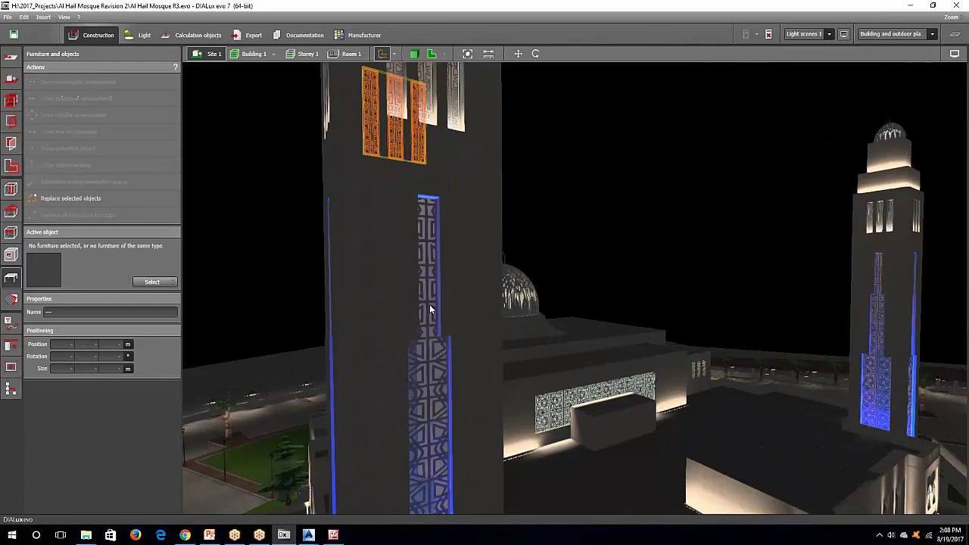
pyautogui.click(429, 304)
pyautogui.click(577, 214)
pyautogui.click(11, 255)
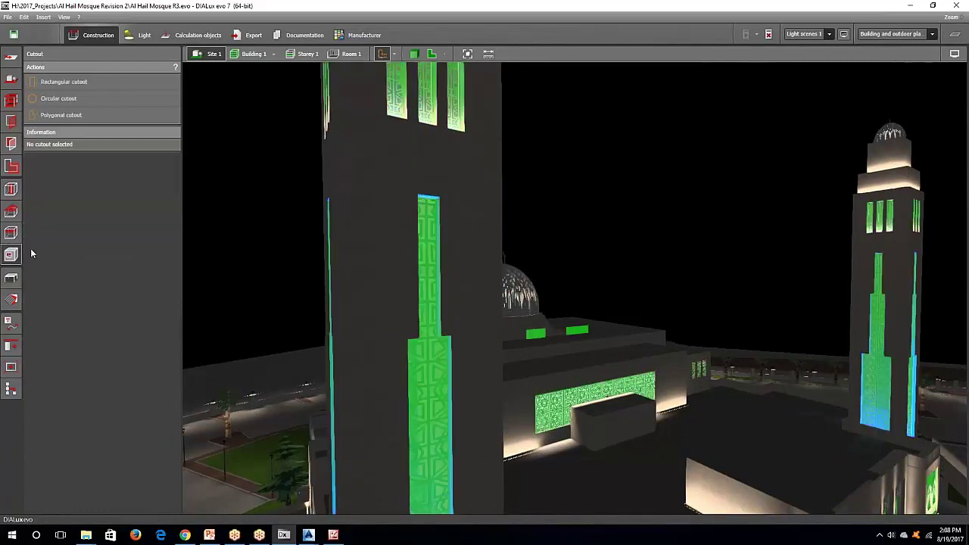
# Step: Examine the highlighted cutouts and blue-lit lattice walls of the main building's facade, including the small lattice opening in its doorway recess
pyautogui.moveTo(307, 231); pyautogui.dragTo(493, 290, button='right')
pyautogui.scroll(-1, 317, 236)
pyautogui.scroll(3, 500, 166)
pyautogui.moveTo(607, 335); pyautogui.dragTo(454, 273, button='right')
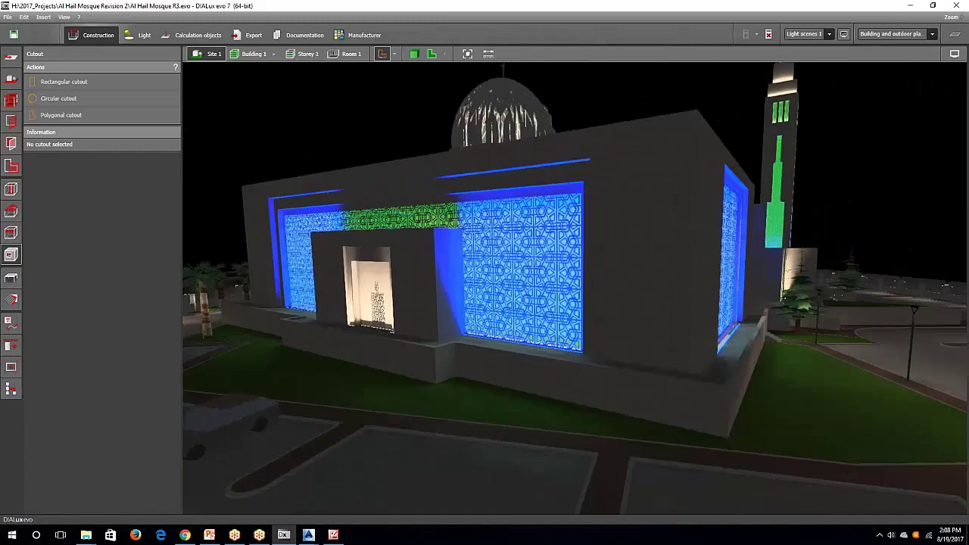
pyautogui.scroll(8, 324, 237)
pyautogui.scroll(5, 563, 395)
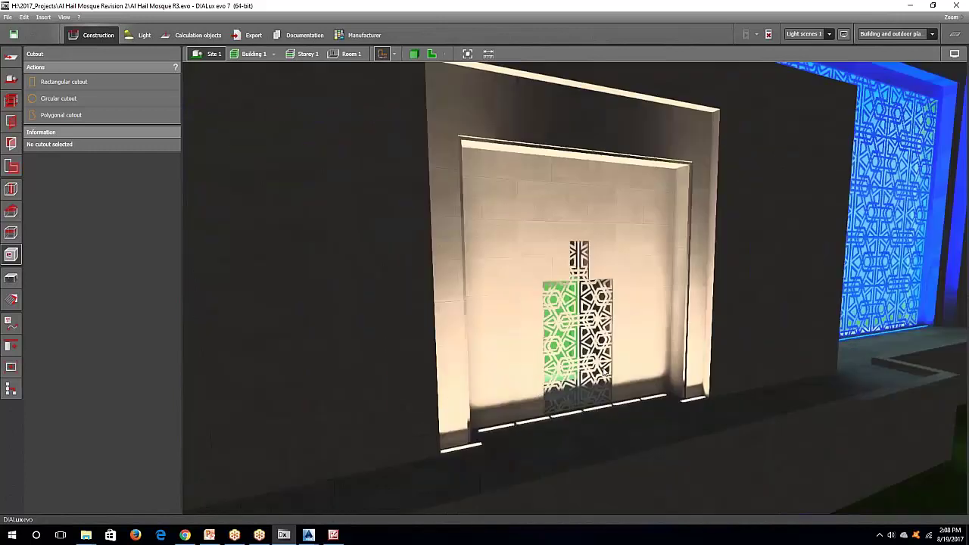
# Step: Inspect the lattice objects near the doorway recess and the panels of the blue-lit lattice wall as furniture objects
pyautogui.click(714, 218)
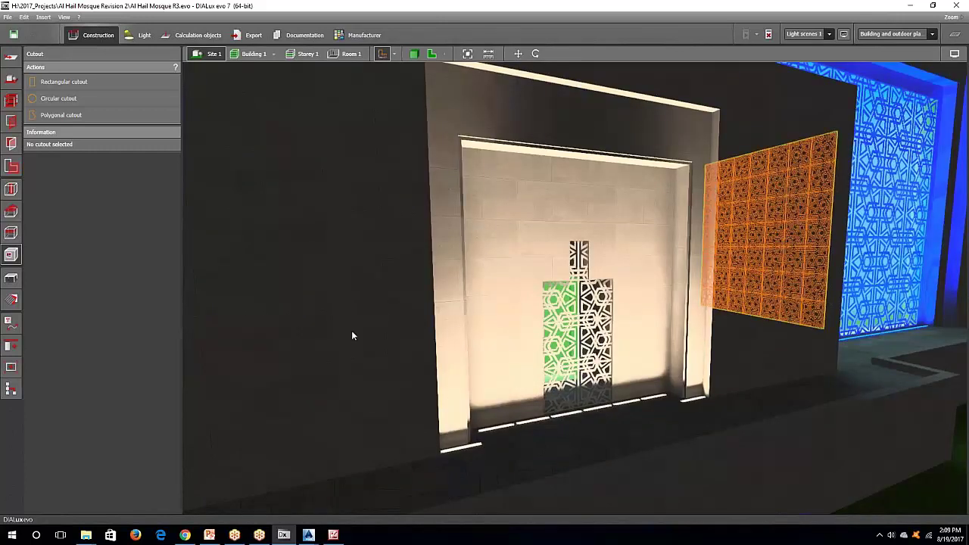
pyautogui.click(403, 431)
pyautogui.scroll(-3, 476, 352)
pyautogui.click(721, 238)
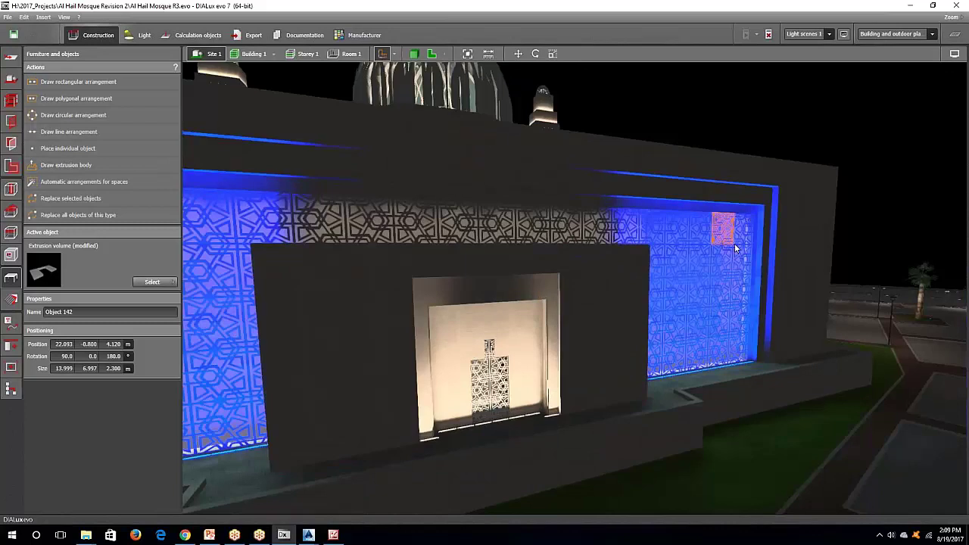
# Step: Show the building's cutouts and inspect the large cutout behind the blue-lit lattice wall around the projecting doorway
pyautogui.click(12, 255)
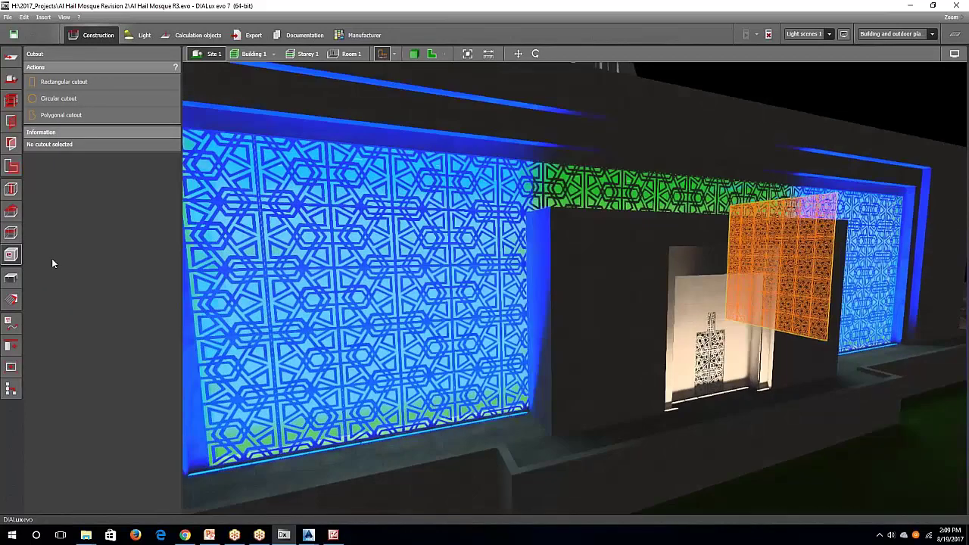
pyautogui.click(311, 364)
pyautogui.scroll(-3, 311, 364)
pyautogui.scroll(3, 265, 269)
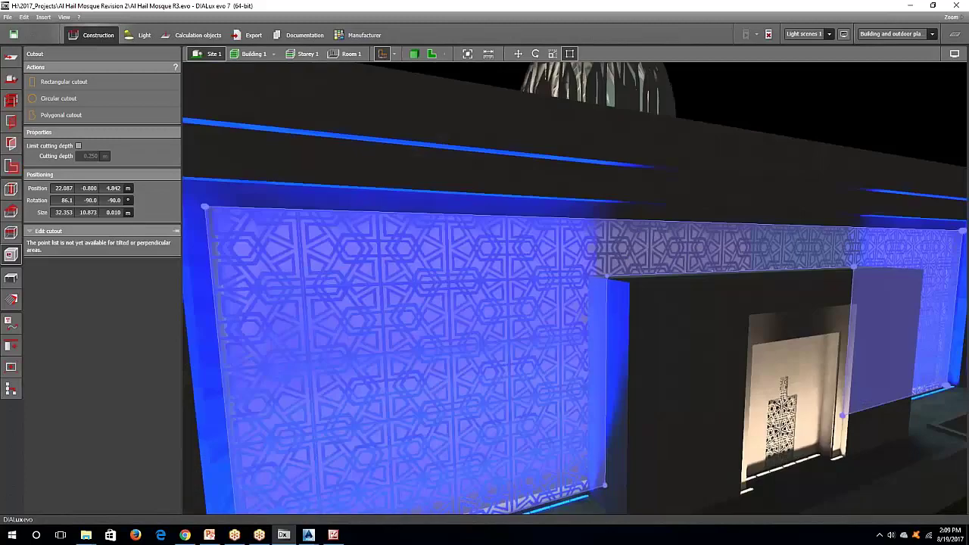
# Step: Examine the lighting line at the foot of the lattice wall, the side facade's cutouts and the lit minaret top
pyautogui.moveTo(265, 268); pyautogui.dragTo(409, 278, button='middle')
pyautogui.scroll(-3, 410, 278)
pyautogui.click(408, 279)
pyautogui.moveTo(392, 258); pyautogui.dragTo(408, 408)
pyautogui.scroll(5, 442, 434)
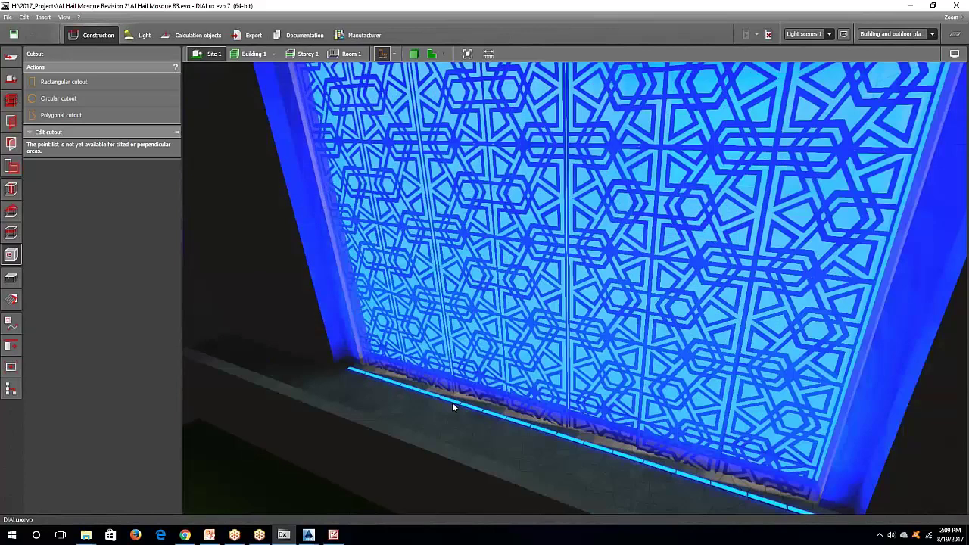
pyautogui.scroll(-8, 451, 409)
pyautogui.moveTo(438, 417); pyautogui.dragTo(515, 395)
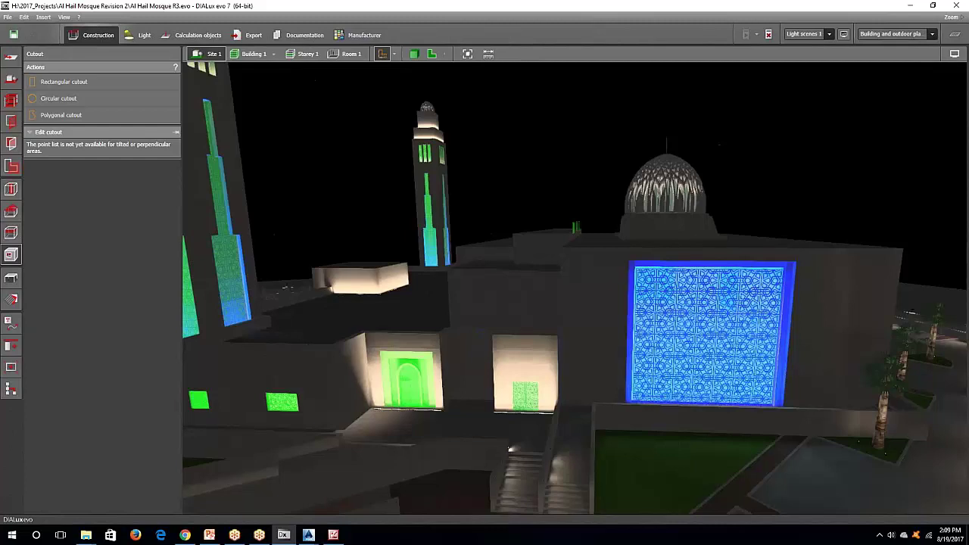
pyautogui.moveTo(335, 220); pyautogui.dragTo(589, 327)
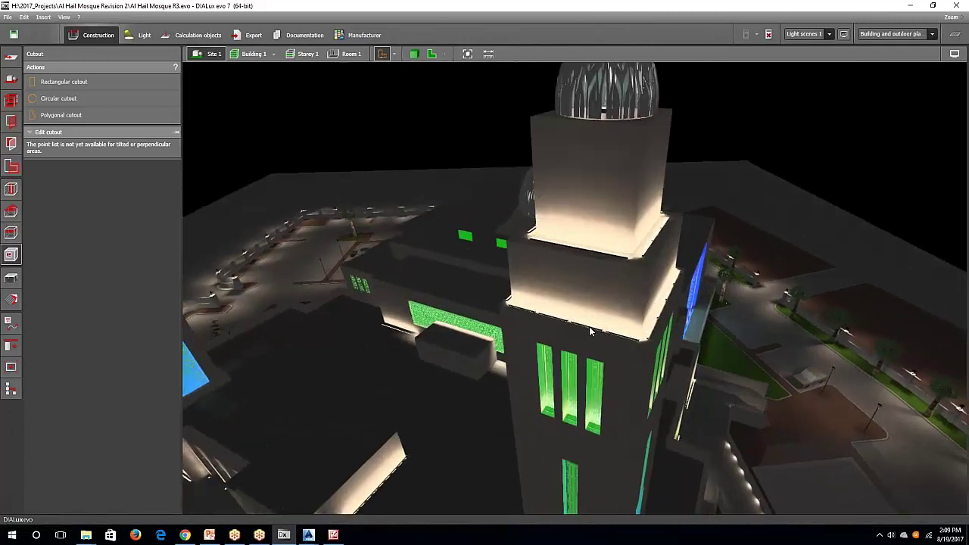
# Step: Show the luminaires and inspect the line arrangement on the minaret's lower ledge
pyautogui.click(128, 38)
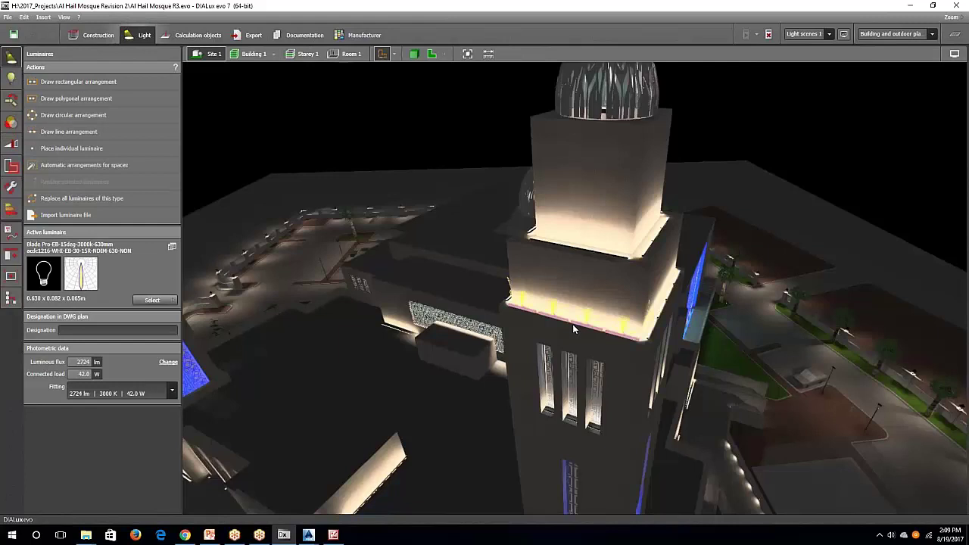
pyautogui.click(572, 324)
pyautogui.moveTo(572, 324); pyautogui.dragTo(424, 303)
pyautogui.scroll(5, 369, 291)
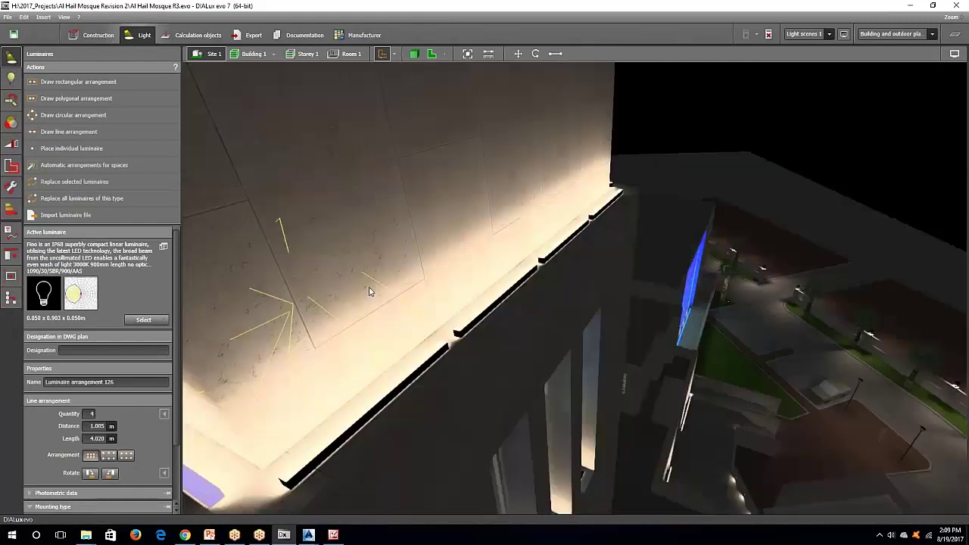
pyautogui.scroll(-5, 432, 284)
pyautogui.scroll(3, 431, 299)
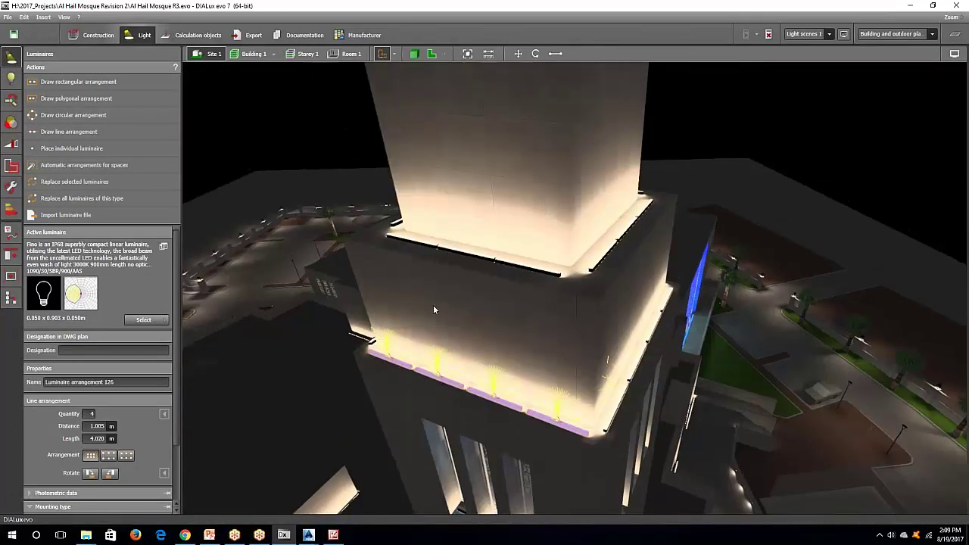
# Step: Inspect the linear luminaires on the minaret's upper ledge and compare the lighting of both minarets
pyautogui.moveTo(434, 333); pyautogui.dragTo(508, 261, button='middle')
pyautogui.scroll(-4, 534, 319)
pyautogui.scroll(4, 482, 231)
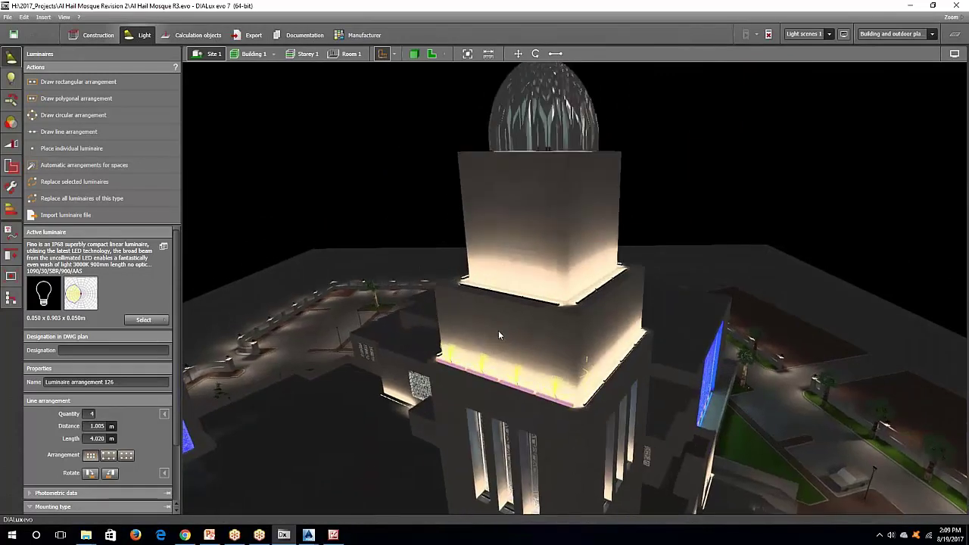
pyautogui.scroll(2, 504, 298)
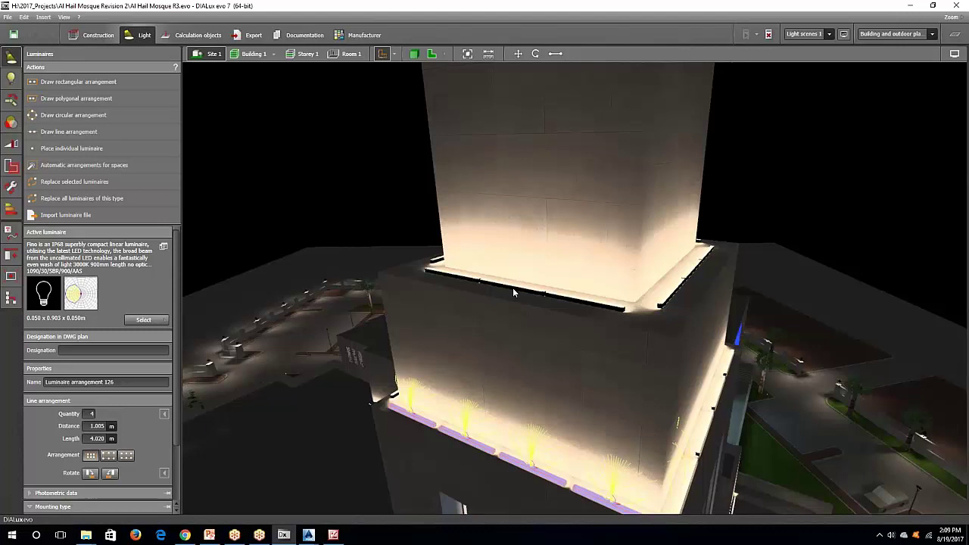
pyautogui.click(513, 288)
pyautogui.scroll(-4, 511, 289)
pyautogui.moveTo(511, 289); pyautogui.dragTo(539, 234, button='middle')
pyautogui.click(474, 267)
pyautogui.scroll(3, 539, 235)
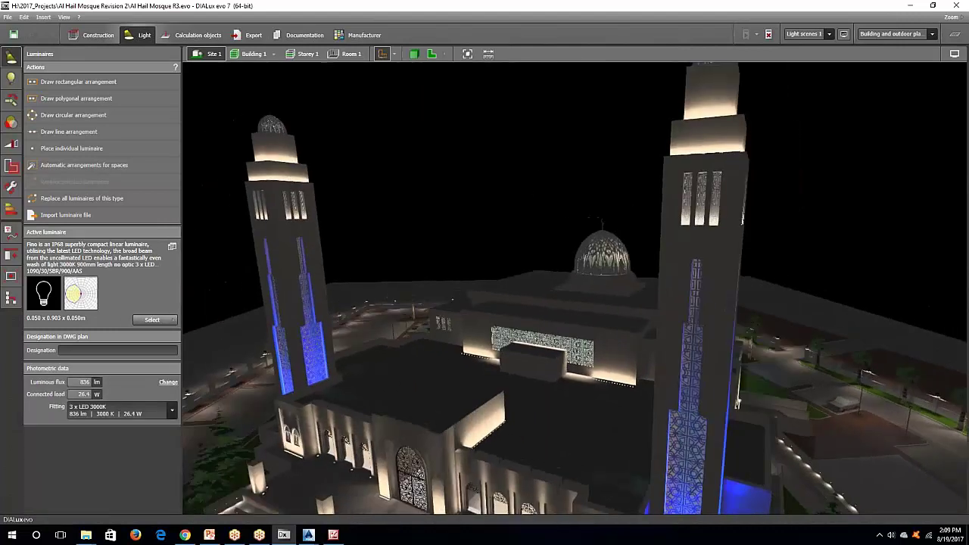
# Step: Inspect the linear luminaires at the foot of the minaret's blue-lit lattice and view the lit front facade
pyautogui.moveTo(741, 219); pyautogui.dragTo(645, 310, button='middle')
pyautogui.scroll(5, 599, 382)
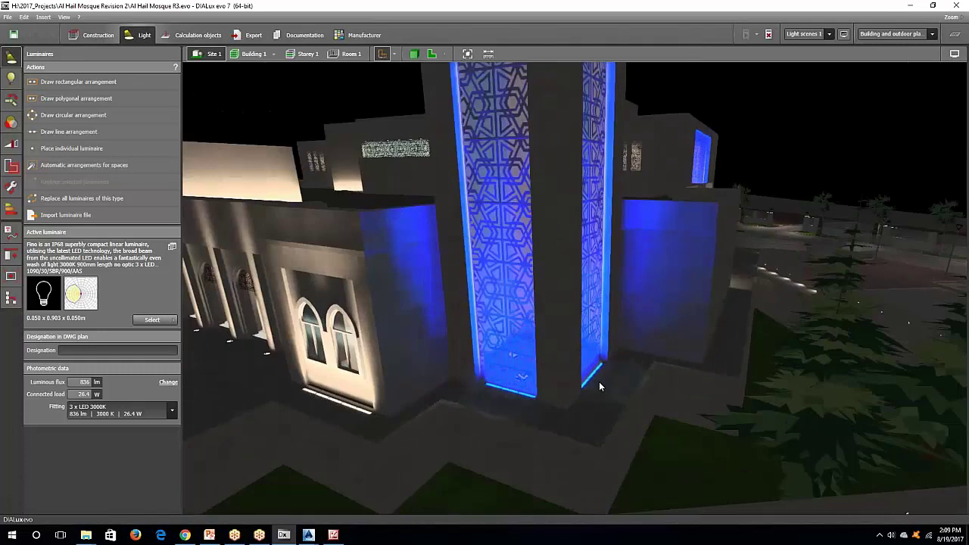
pyautogui.click(598, 380)
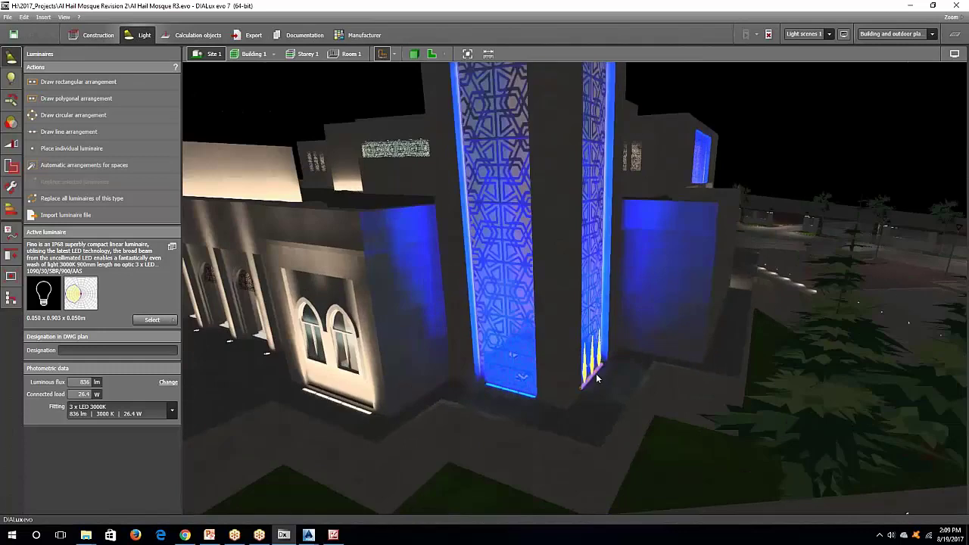
pyautogui.click(519, 391)
pyautogui.moveTo(463, 304); pyautogui.dragTo(469, 324, button='middle')
pyautogui.scroll(-4, 469, 324)
pyautogui.click(397, 147)
pyautogui.moveTo(396, 148); pyautogui.dragTo(462, 151, button='right')
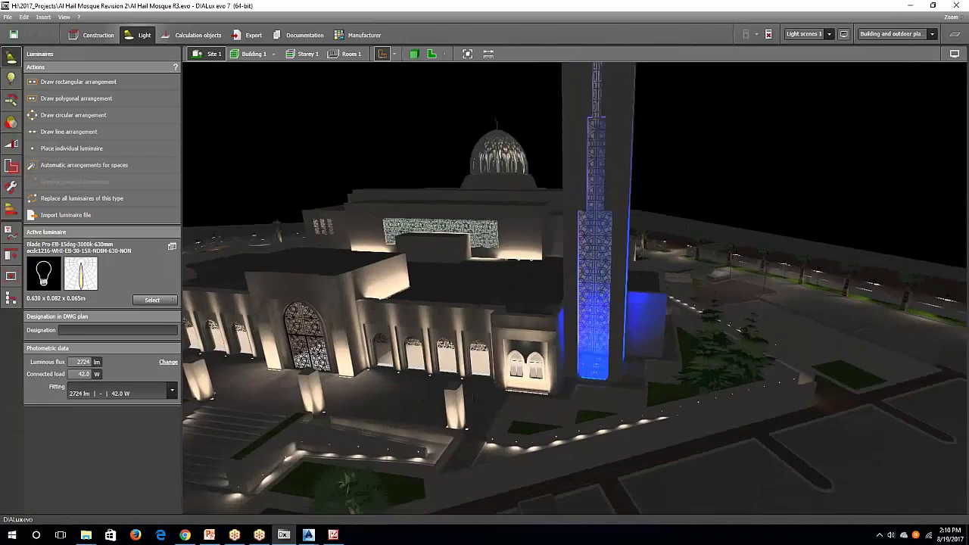
# Step: Examine the blue-lit minaret from several sides together with the front arcade and entrance steps
pyautogui.moveTo(635, 307); pyautogui.dragTo(526, 351, button='right')
pyautogui.scroll(4, 455, 326)
pyautogui.moveTo(461, 393); pyautogui.dragTo(564, 388, button='right')
pyautogui.scroll(-10, 517, 392)
pyautogui.scroll(2, 565, 384)
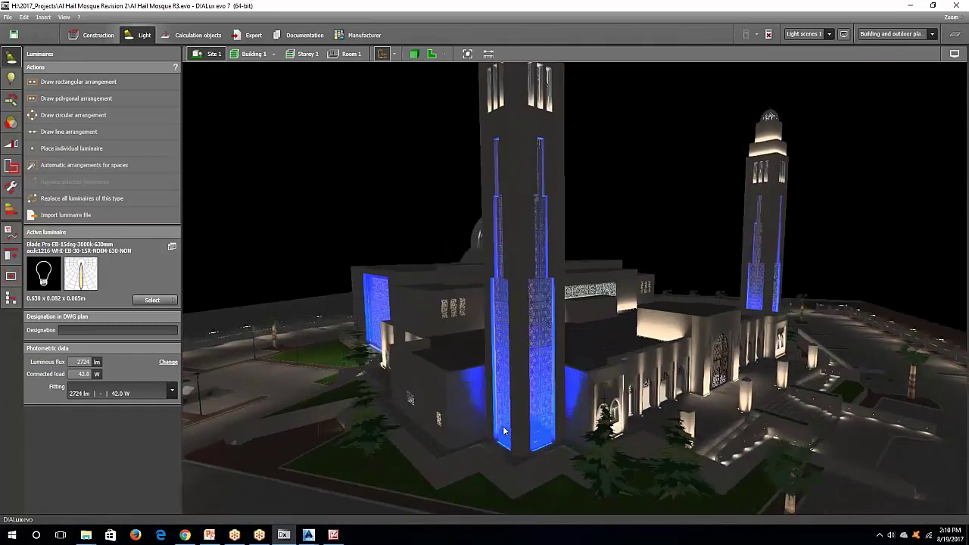
pyautogui.scroll(1, 594, 431)
pyautogui.moveTo(602, 447); pyautogui.dragTo(564, 409, button='right')
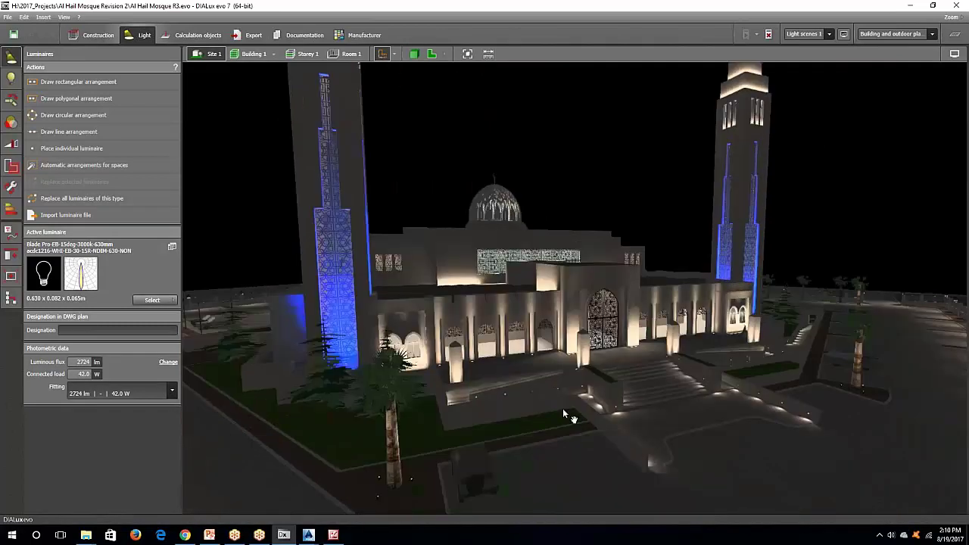
# Step: Inspect the main entrance door and select one of its bottom lattice panels to review its object properties
pyautogui.scroll(2, 506, 361)
pyautogui.moveTo(506, 361); pyautogui.dragTo(506, 451, button='right')
pyautogui.scroll(2, 506, 450)
pyautogui.scroll(2, 506, 450)
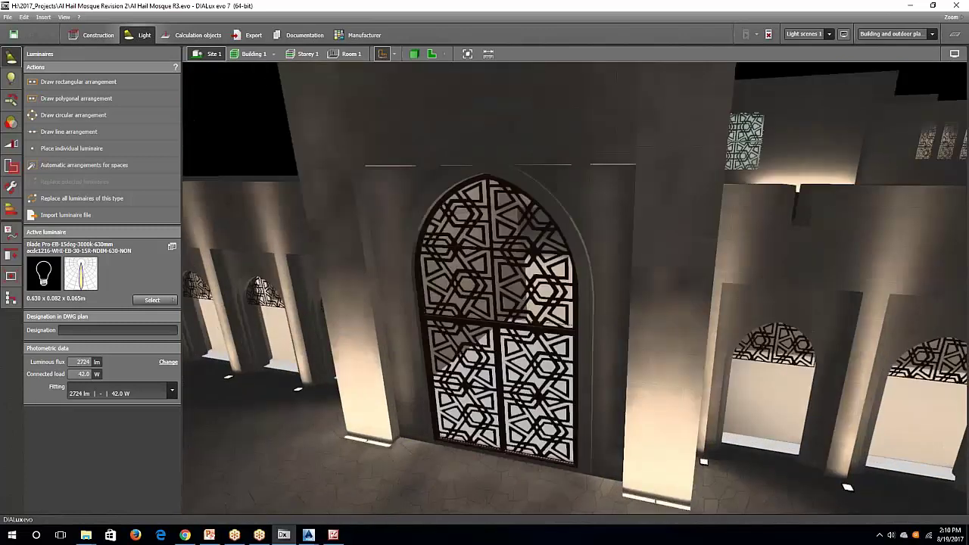
pyautogui.moveTo(507, 451); pyautogui.dragTo(572, 385, button='middle')
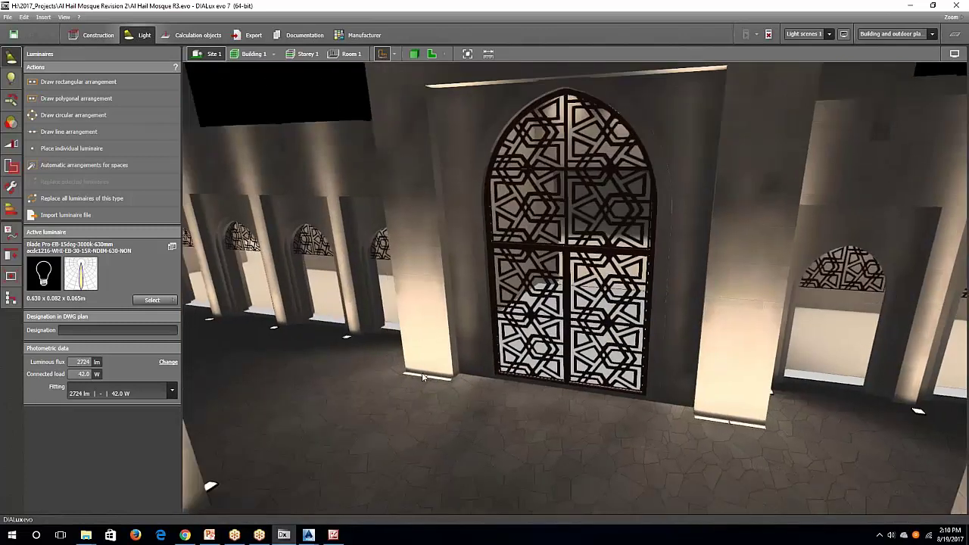
pyautogui.doubleClick(540, 373)
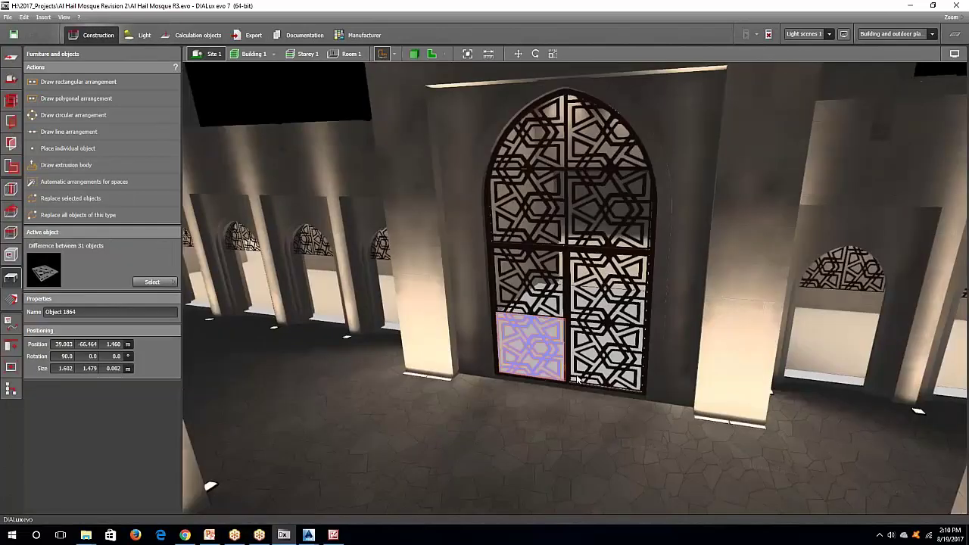
pyautogui.scroll(2, 577, 379)
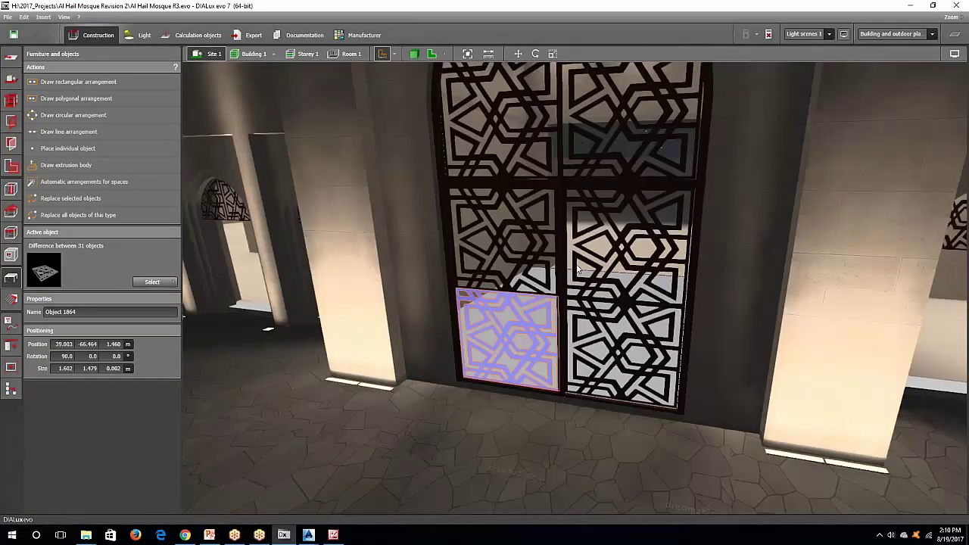
pyautogui.moveTo(577, 269); pyautogui.dragTo(576, 440, button='middle')
# Step: Inspect the entrance ramp's sloping wedge and adjoining side wall as separate furniture objects
pyautogui.scroll(-3, 472, 339)
pyautogui.moveTo(473, 339); pyautogui.dragTo(593, 348, button='right')
pyautogui.scroll(-5, 631, 307)
pyautogui.scroll(5, 339, 304)
pyautogui.moveTo(338, 304); pyautogui.dragTo(462, 401, button='right')
pyautogui.scroll(-4, 454, 306)
pyautogui.moveTo(485, 484); pyautogui.dragTo(463, 325, button='middle')
pyautogui.scroll(4, 466, 332)
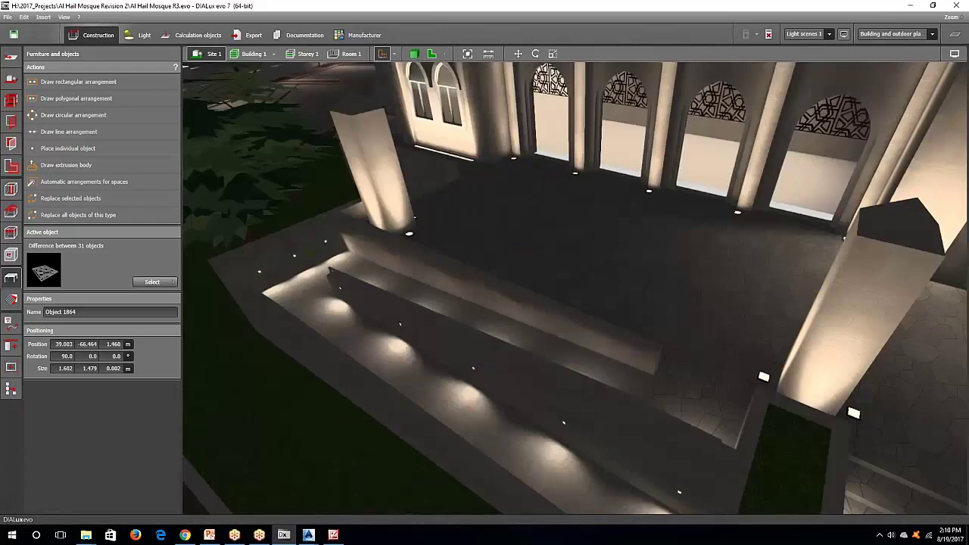
pyautogui.moveTo(628, 355); pyautogui.dragTo(632, 424, button='right')
pyautogui.click(598, 412)
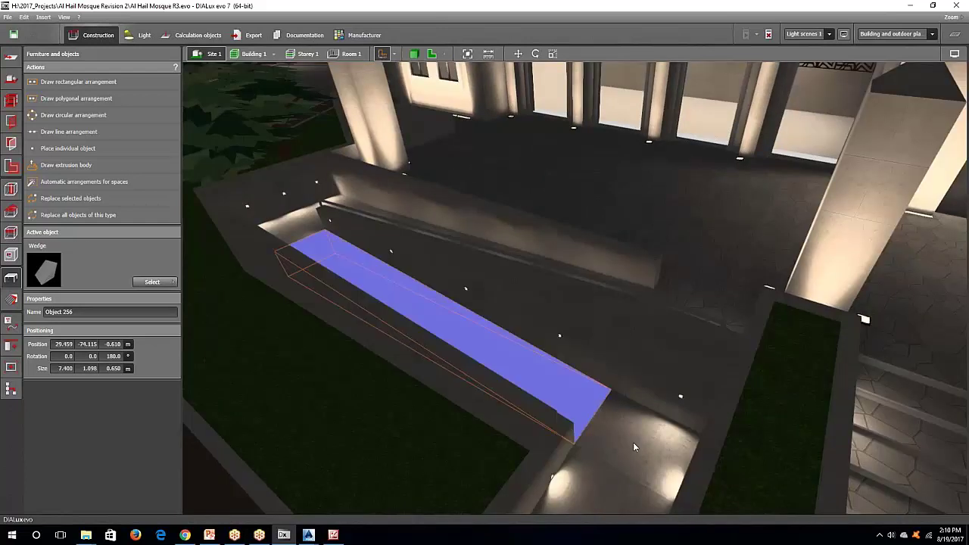
pyautogui.click(633, 445)
pyautogui.click(604, 334)
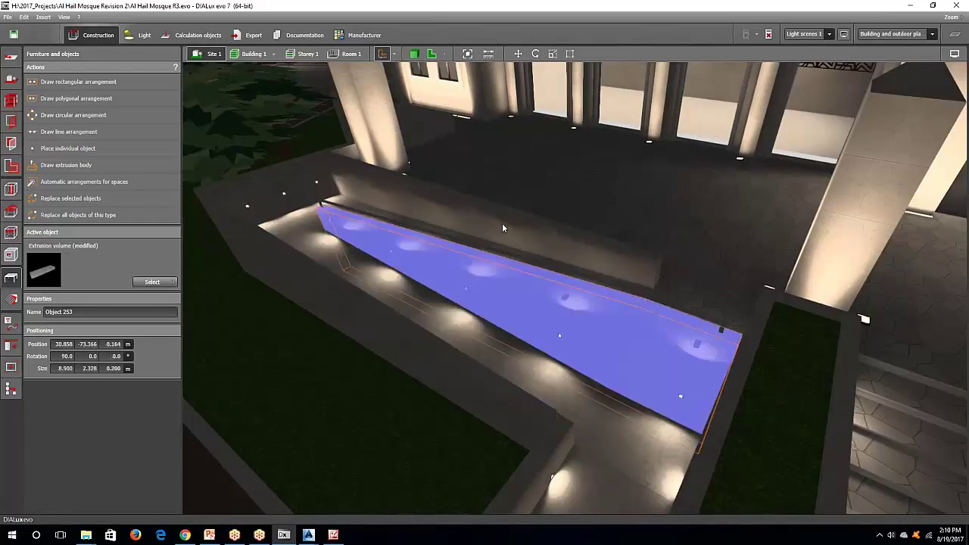
# Step: Inspect the boundary wall around the ramp and the ground surface beside it as extrusion volumes
pyautogui.click(502, 227)
pyautogui.scroll(1, 353, 298)
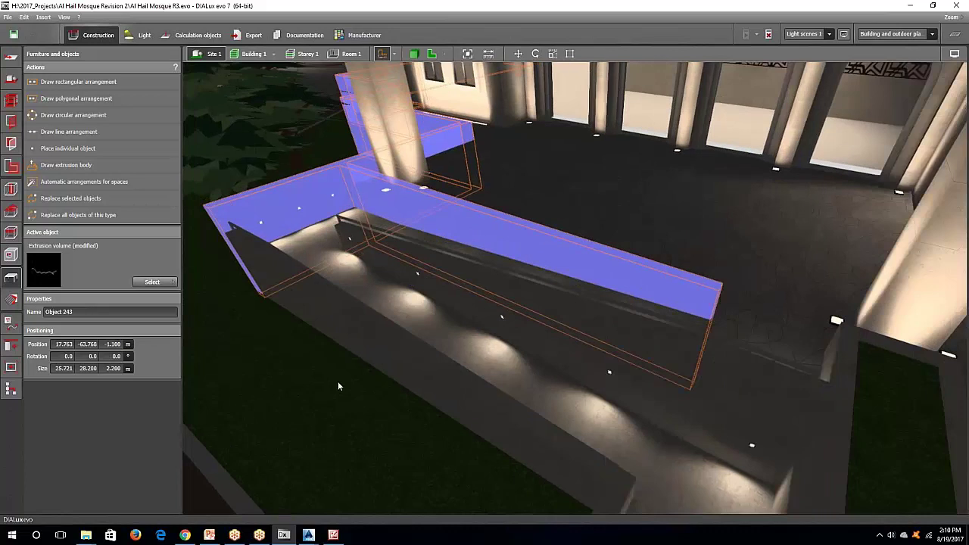
pyautogui.click(338, 381)
pyautogui.scroll(3, 417, 278)
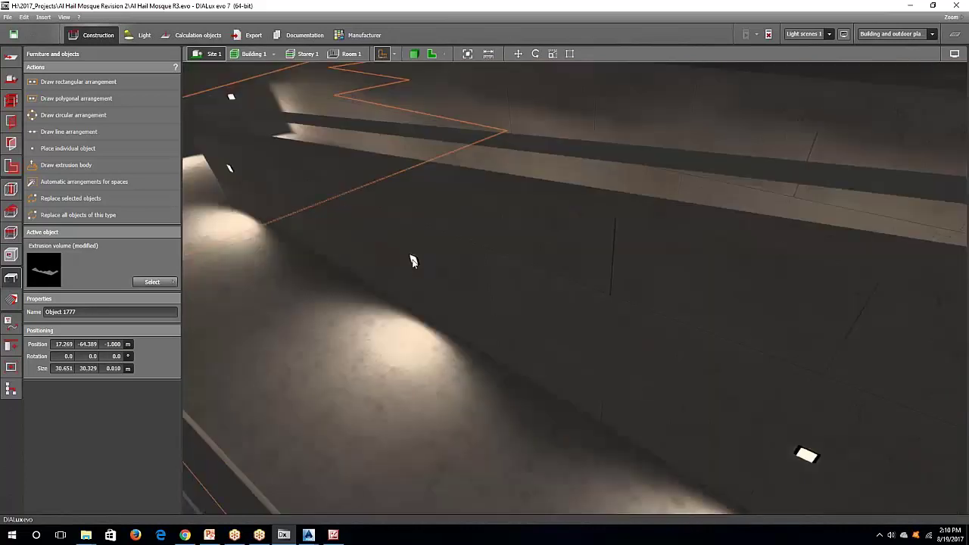
# Step: Show the luminaires and inspect the recessed wall light arrangements along the ramp and the entrance steps
pyautogui.click(414, 260)
pyautogui.click(138, 35)
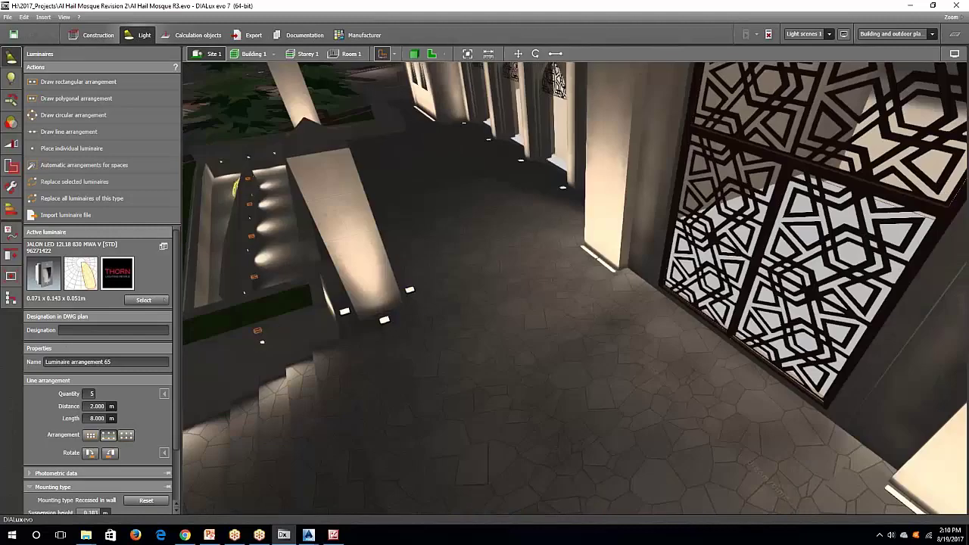
pyautogui.moveTo(485, 288); pyautogui.dragTo(640, 202, button='right')
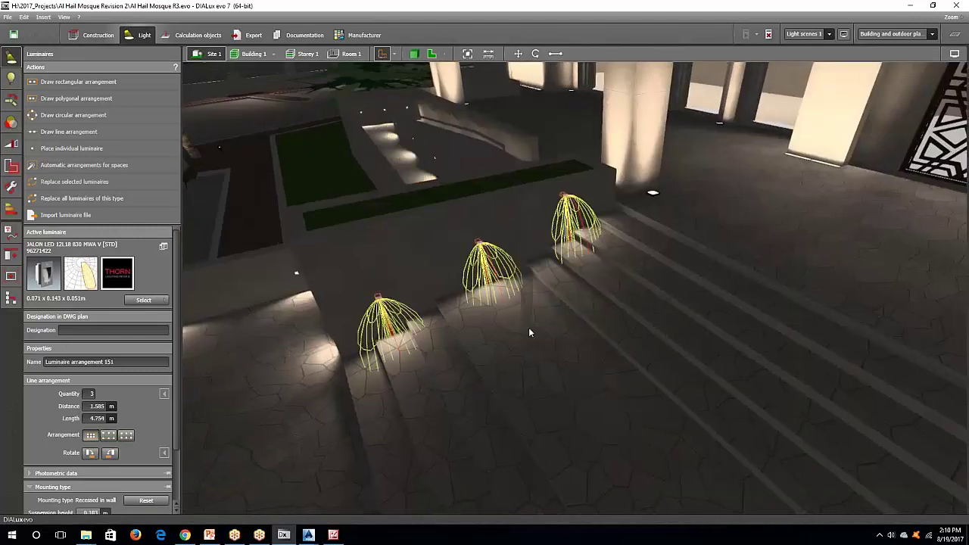
pyautogui.moveTo(507, 374); pyautogui.dragTo(641, 408, button='right')
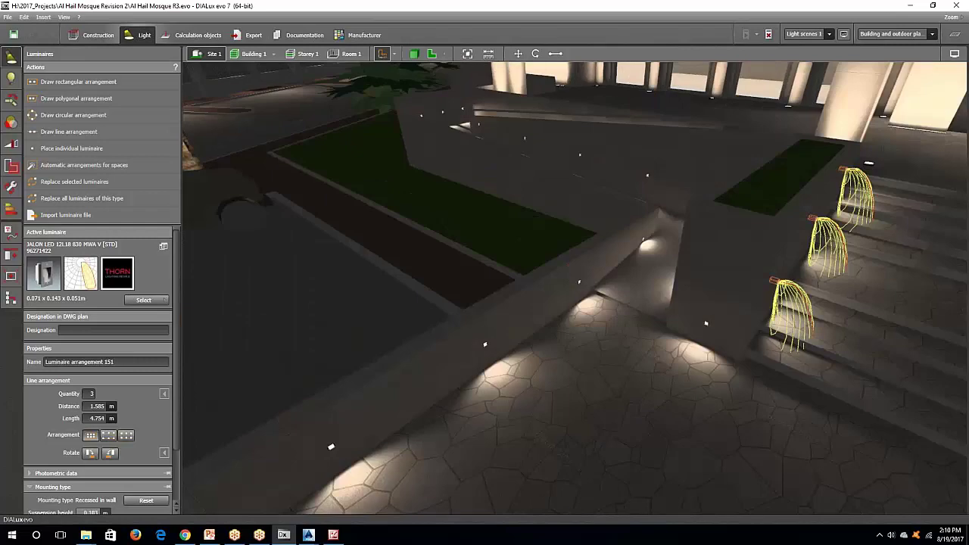
# Step: Examine the wall lights along the approach path and inspect the paved area in front of the entrance steps as an object
pyautogui.moveTo(640, 409); pyautogui.dragTo(566, 359, button='middle')
pyautogui.scroll(-3, 566, 363)
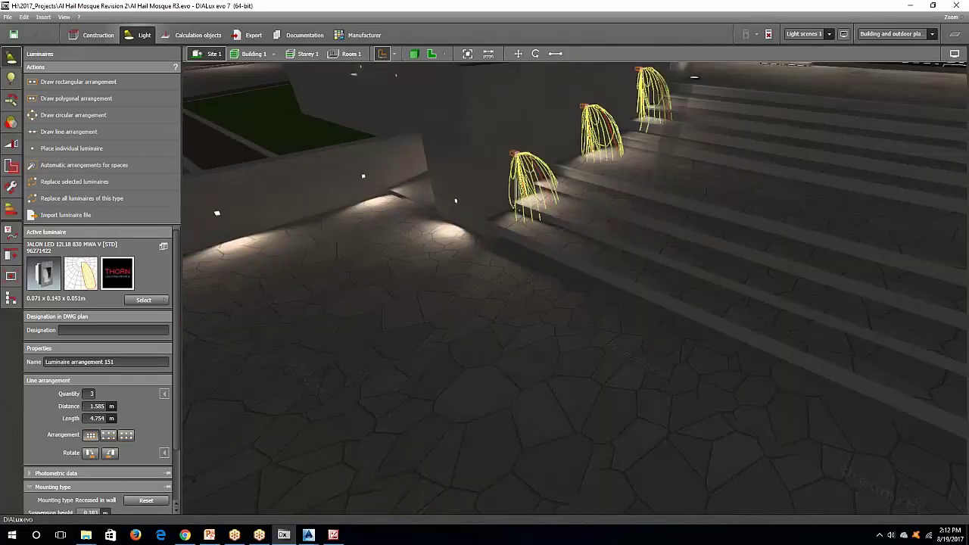
pyautogui.moveTo(500, 325); pyautogui.dragTo(568, 330, button='right')
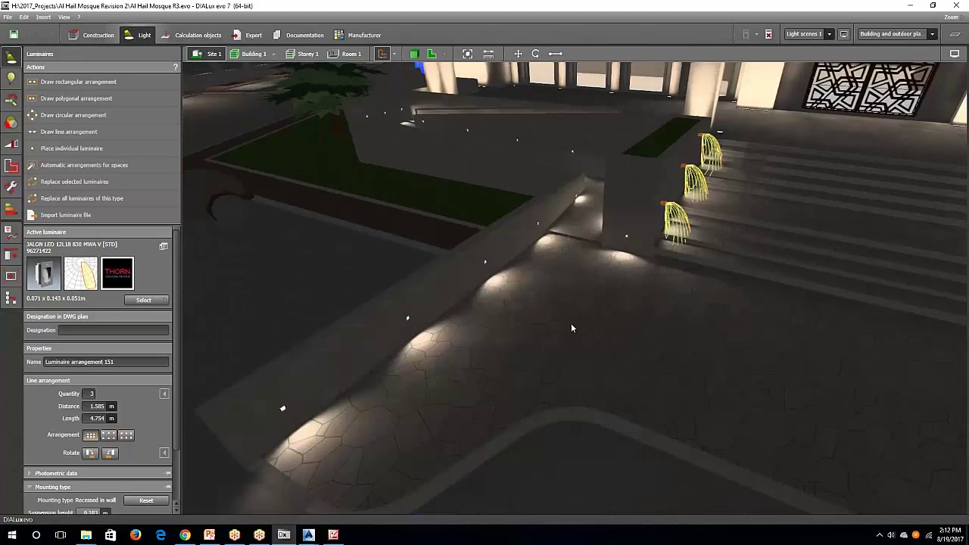
pyautogui.click(582, 327)
pyautogui.scroll(-4, 582, 327)
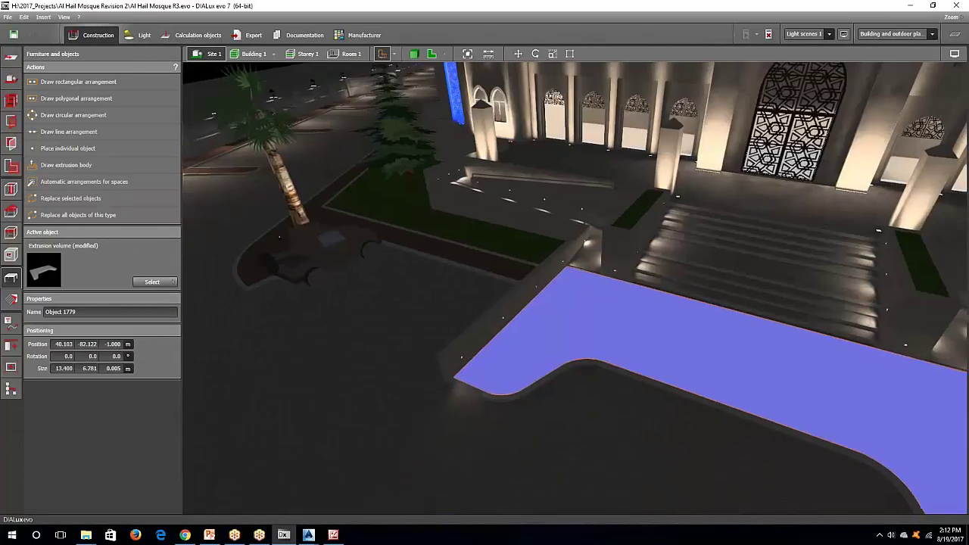
# Step: Inspect the railing panels along the boundary fence as one extrusion volume and examine their bars up close
pyautogui.click(361, 287)
pyautogui.moveTo(361, 288); pyautogui.dragTo(506, 305, button='right')
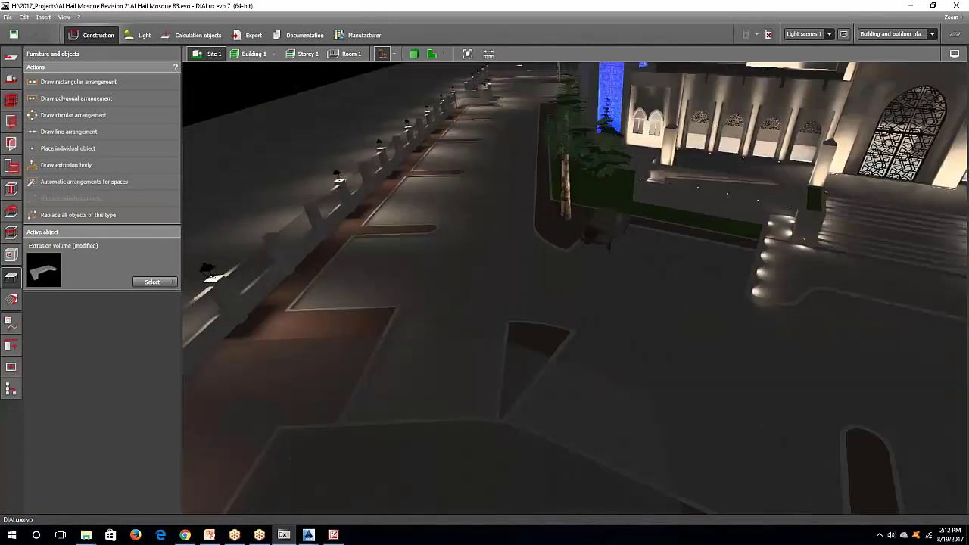
pyautogui.scroll(5, 565, 274)
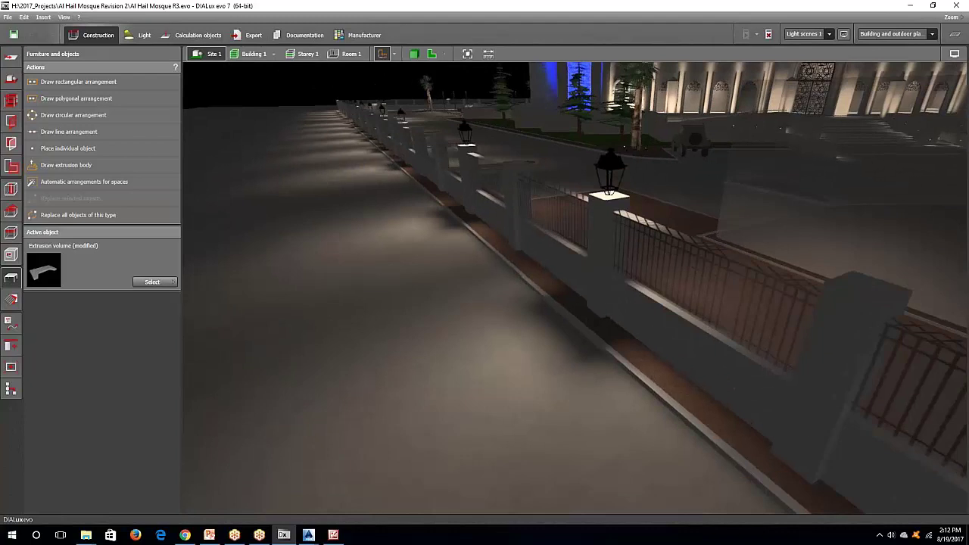
pyautogui.click(648, 327)
pyautogui.click(675, 279)
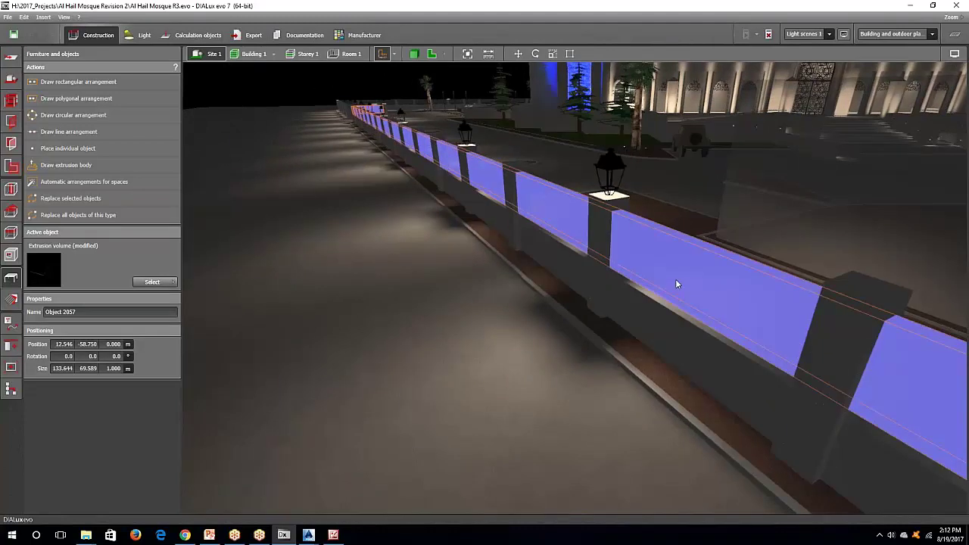
pyautogui.click(304, 93)
pyautogui.scroll(3, 687, 277)
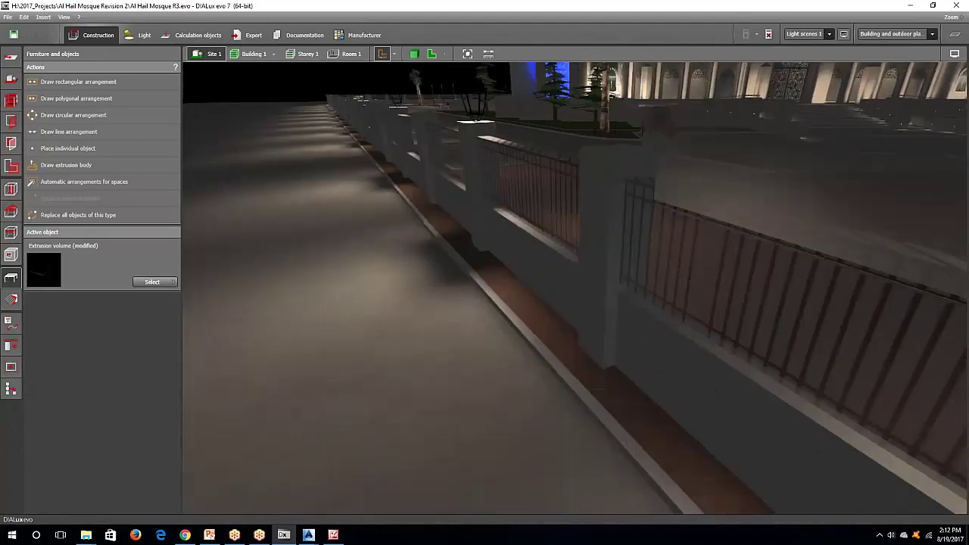
pyautogui.click(678, 272)
pyautogui.click(674, 260)
pyautogui.moveTo(675, 260); pyautogui.dragTo(803, 283, button='middle')
pyautogui.moveTo(649, 210); pyautogui.dragTo(696, 217, button='middle')
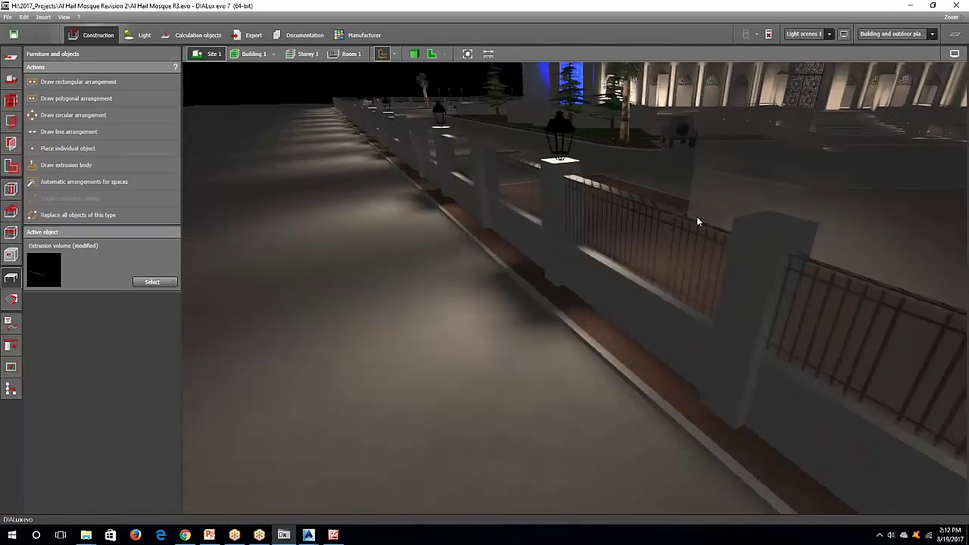
# Step: Examine the fence pillars and their lanterns up close and inspect the brick paving beside the fence as an extrusion volume
pyautogui.scroll(3, 628, 231)
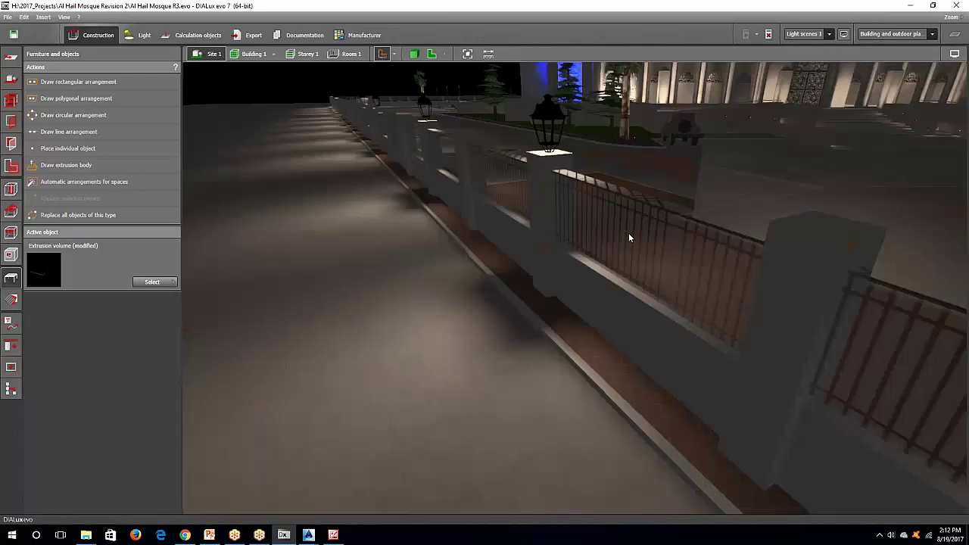
pyautogui.moveTo(628, 232); pyautogui.dragTo(749, 314, button='middle')
pyautogui.scroll(-3, 610, 245)
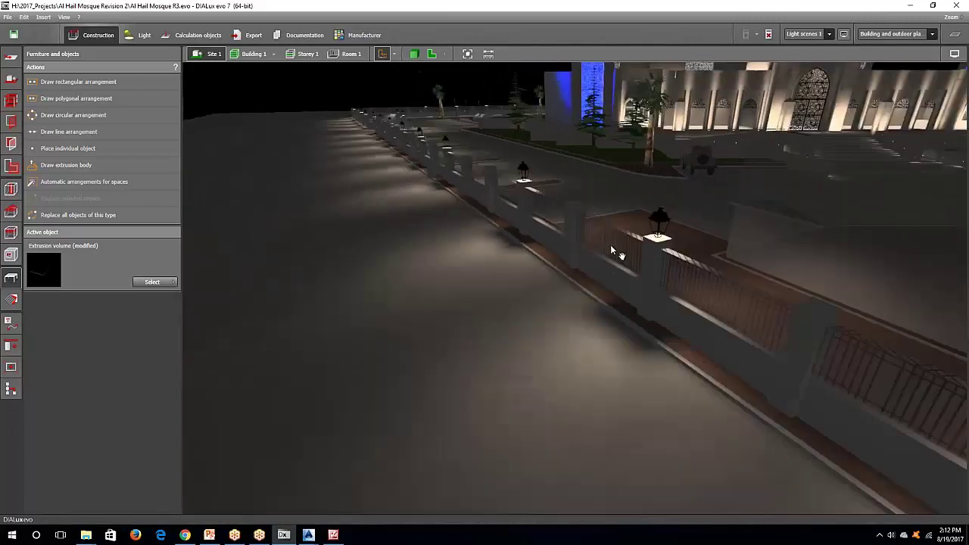
pyautogui.scroll(3, 610, 244)
pyautogui.moveTo(610, 245); pyautogui.dragTo(719, 298, button='middle')
pyautogui.scroll(3, 514, 232)
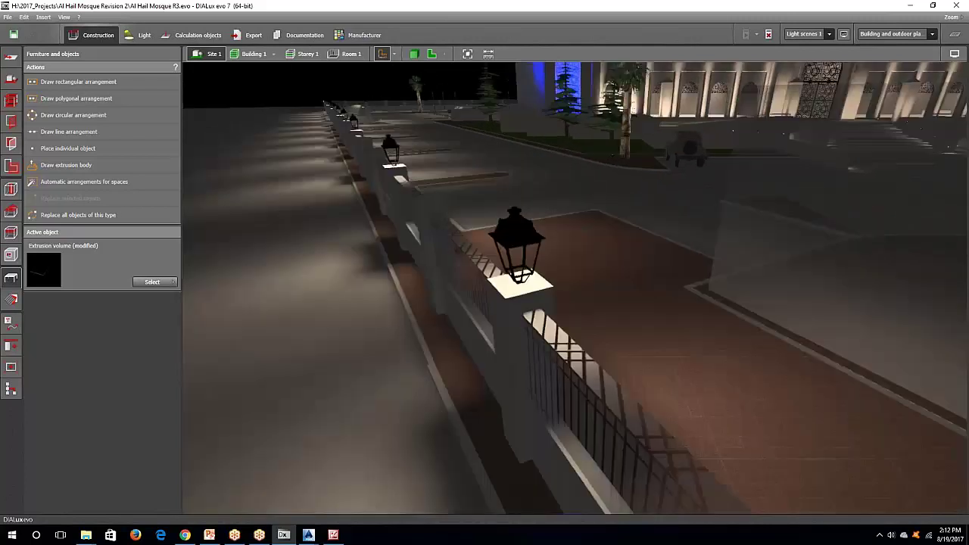
pyautogui.click(515, 237)
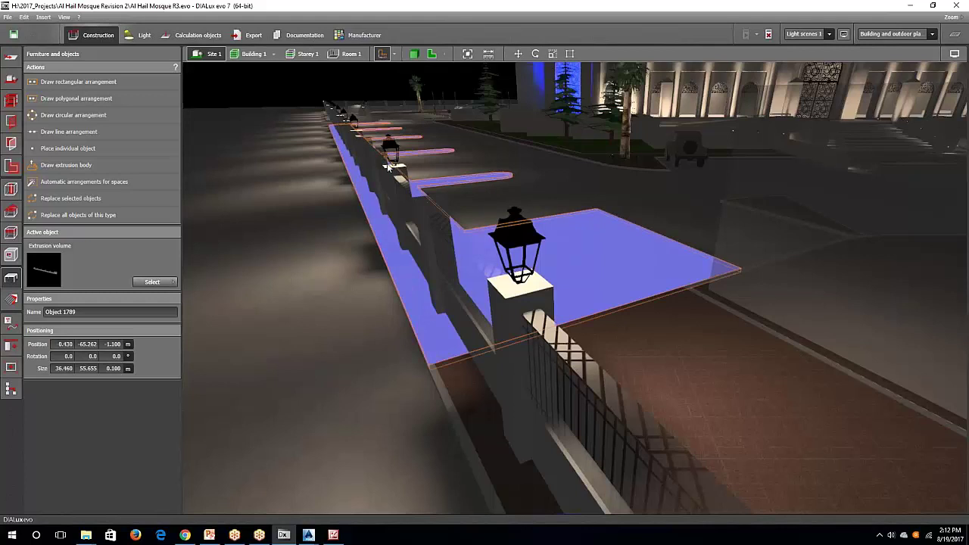
pyautogui.click(266, 100)
# Step: Examine the parking area beside the blue lattice wall and inspect the small lawn patch there as an extrusion volume
pyautogui.moveTo(267, 99); pyautogui.dragTo(497, 313, button='right')
pyautogui.moveTo(454, 303); pyautogui.dragTo(635, 280, button='middle')
pyautogui.scroll(-4, 591, 318)
pyautogui.moveTo(591, 318); pyautogui.dragTo(660, 338, button='middle')
pyautogui.moveTo(586, 340); pyautogui.dragTo(700, 329, button='middle')
pyautogui.moveTo(564, 279); pyautogui.dragTo(561, 329, button='right')
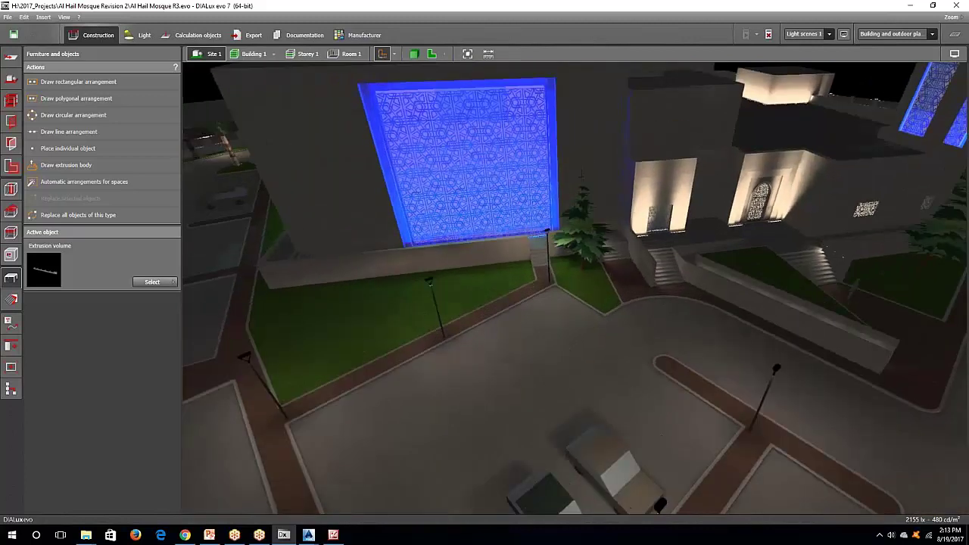
pyautogui.click(393, 54)
pyautogui.moveTo(463, 193); pyautogui.dragTo(459, 105, button='middle')
pyautogui.moveTo(463, 344); pyautogui.dragTo(470, 290, button='right')
pyautogui.scroll(-3, 470, 290)
pyautogui.click(577, 203)
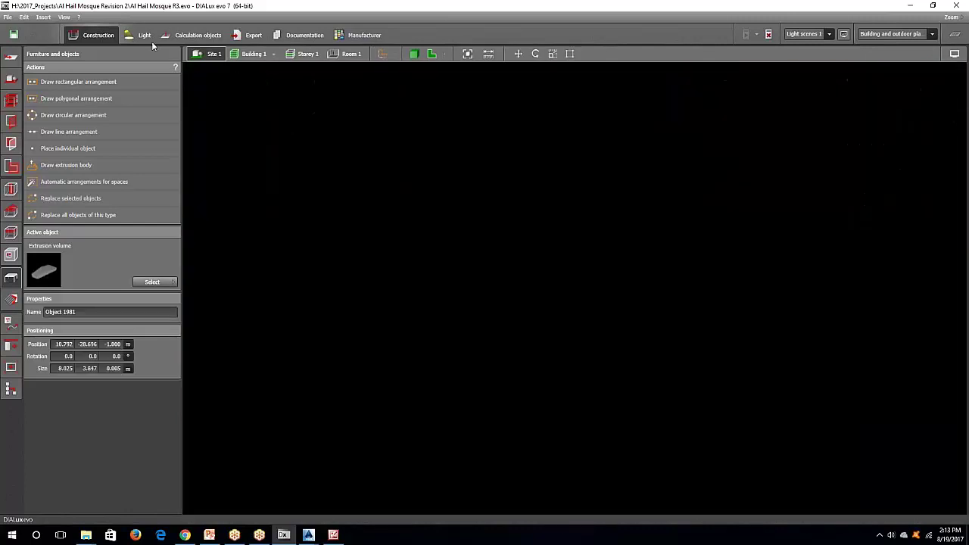
# Step: Inspect a parking lamp post's pole as a vertical cylinder and its pole-top luminaires as a line arrangement
pyautogui.click(150, 38)
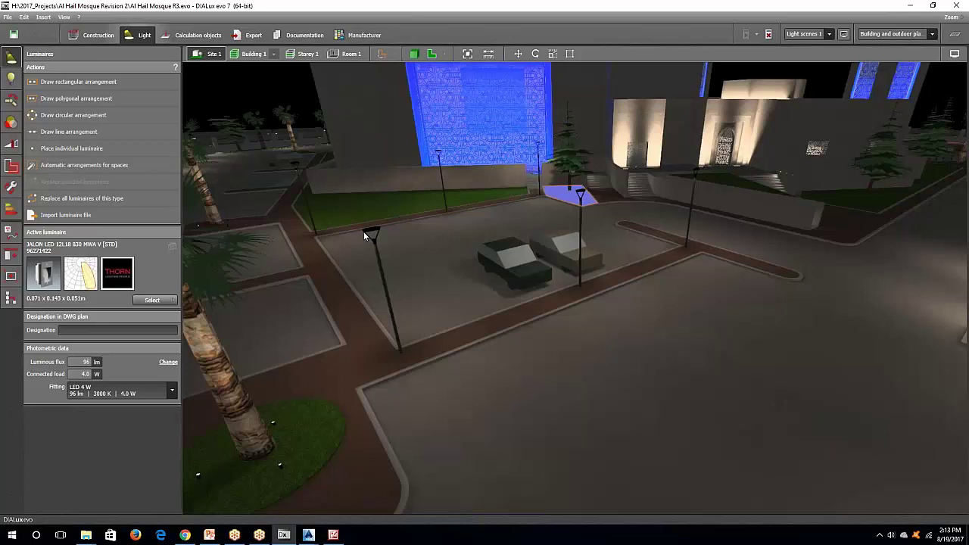
pyautogui.click(364, 231)
pyautogui.click(389, 302)
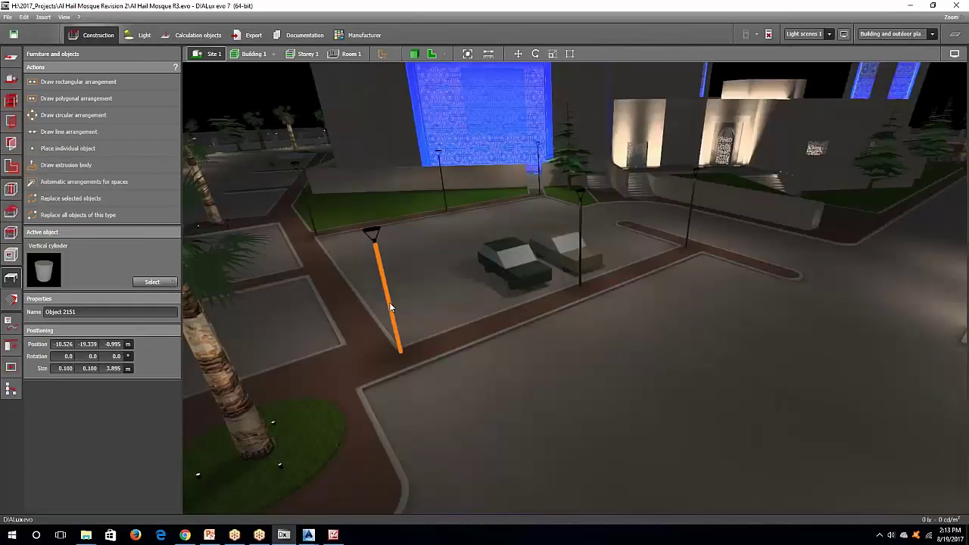
pyautogui.click(377, 232)
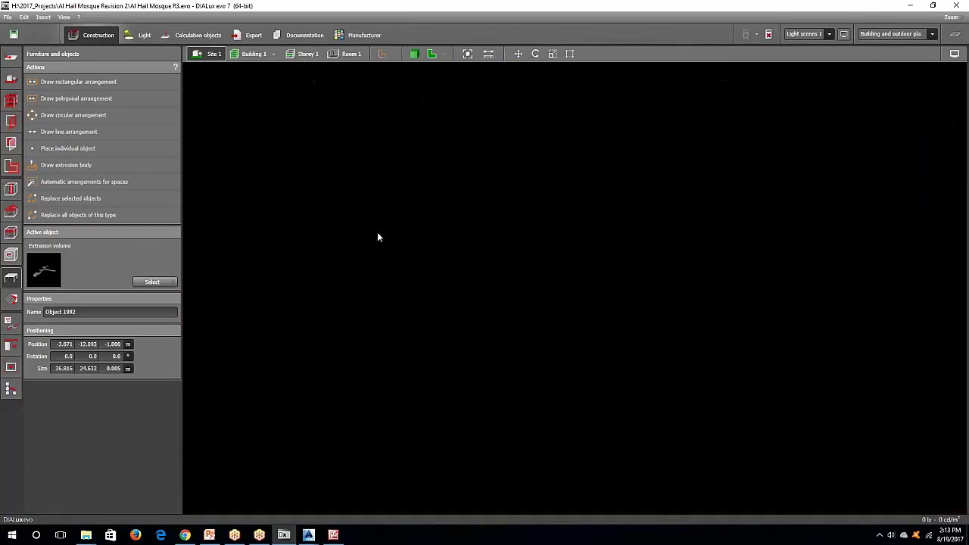
pyautogui.click(144, 36)
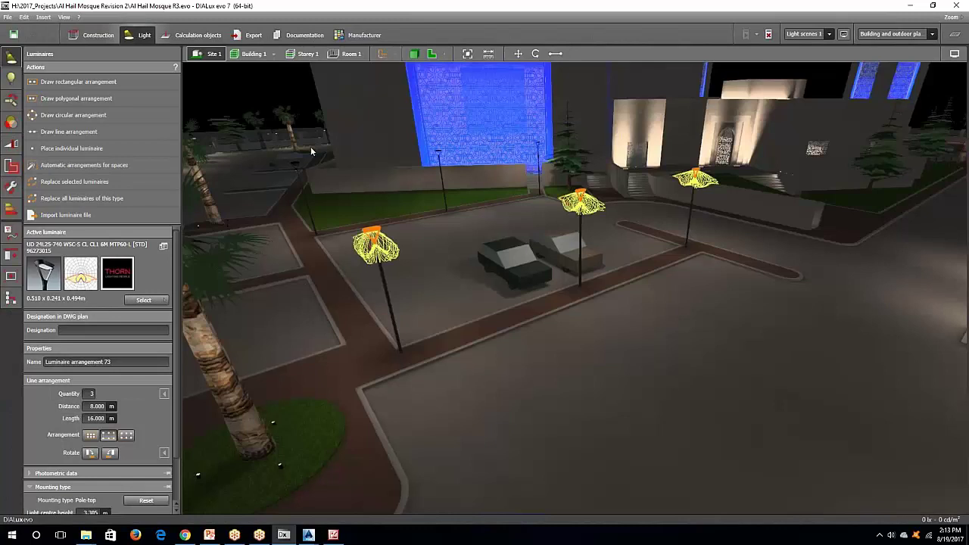
pyautogui.click(373, 254)
# Step: Inspect the palm tree in the parking area as a furniture object and examine its round planting bed
pyautogui.moveTo(366, 275); pyautogui.dragTo(454, 341, button='right')
pyautogui.moveTo(862, 428); pyautogui.dragTo(766, 328, button='right')
pyautogui.doubleClick(557, 284)
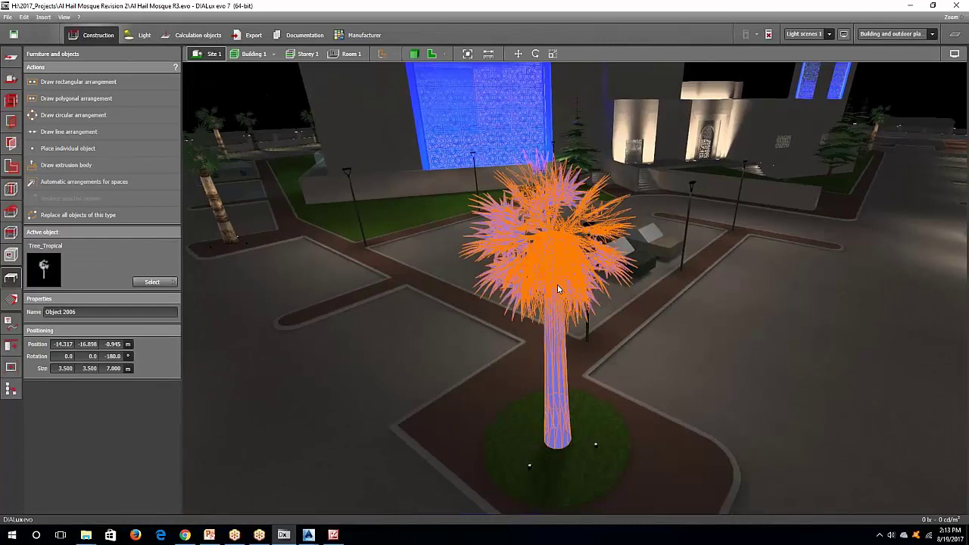
pyautogui.click(581, 375)
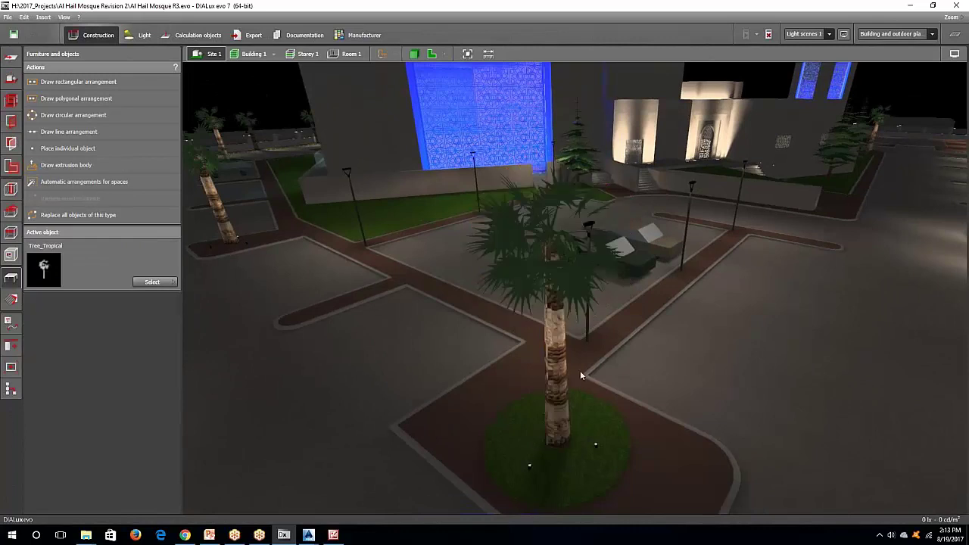
pyautogui.moveTo(653, 320); pyautogui.dragTo(645, 315, button='middle')
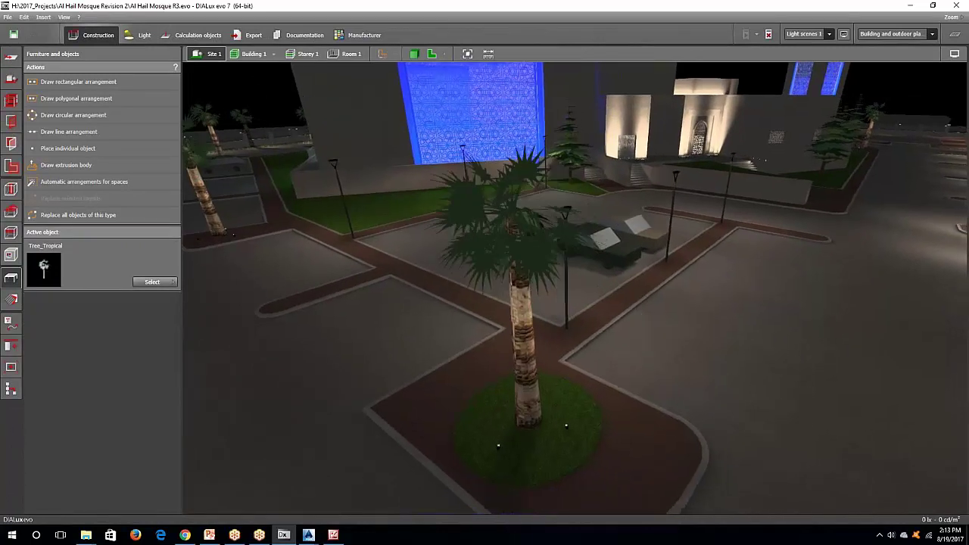
pyautogui.moveTo(509, 349); pyautogui.dragTo(498, 351, button='middle')
pyautogui.moveTo(679, 368); pyautogui.dragTo(678, 367, button='middle')
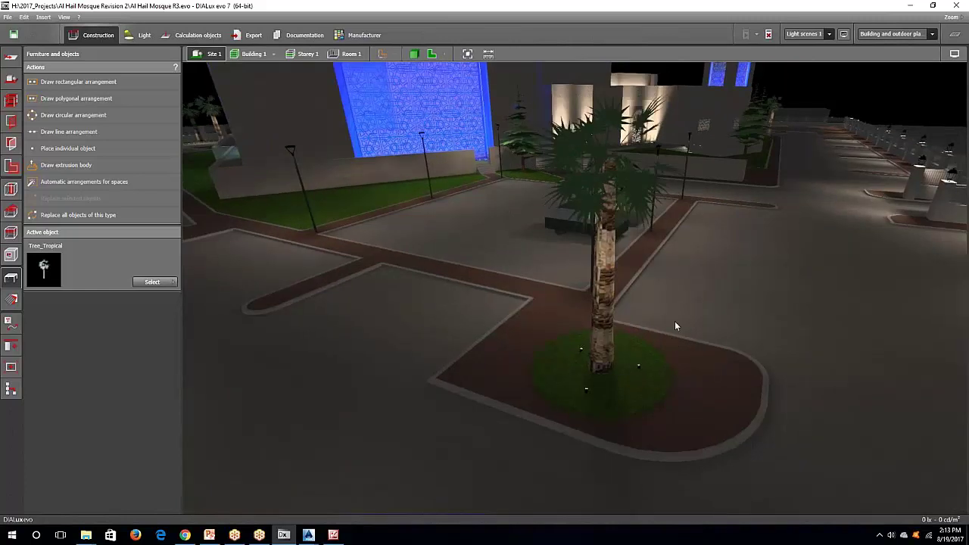
# Step: Inspect the paved island around the palm and the circular floodlight arrangement at the foot of its trunk
pyautogui.moveTo(676, 326); pyautogui.dragTo(773, 379)
pyautogui.click(773, 379)
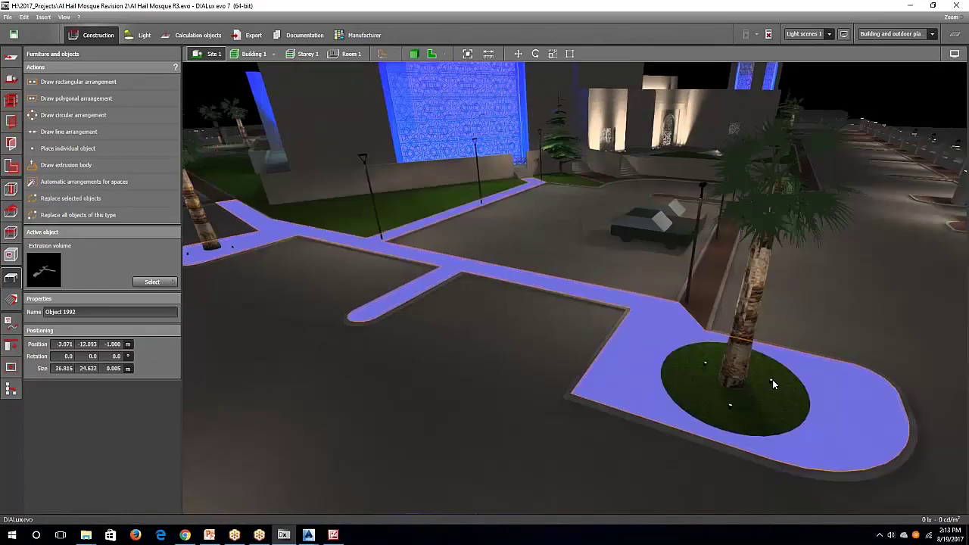
pyautogui.click(772, 379)
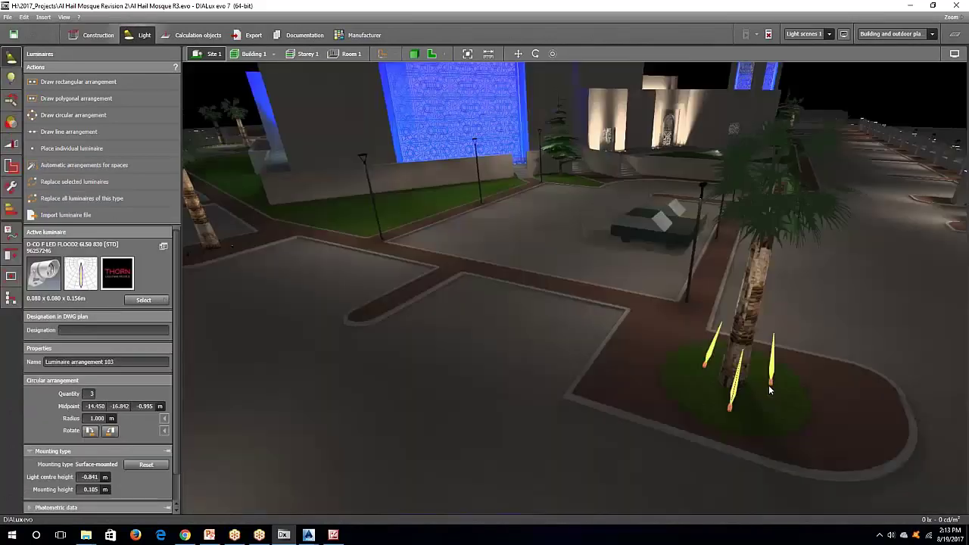
pyautogui.moveTo(768, 390); pyautogui.dragTo(621, 303)
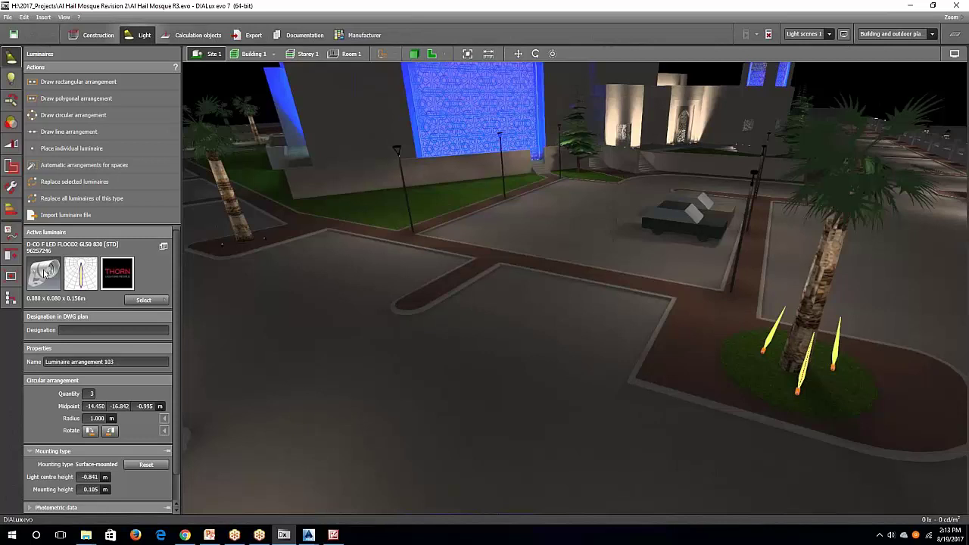
# Step: View the mosque from several sides and inspect the recessed wall light line arrangement along the side ramp
pyautogui.moveTo(355, 301); pyautogui.dragTo(478, 347)
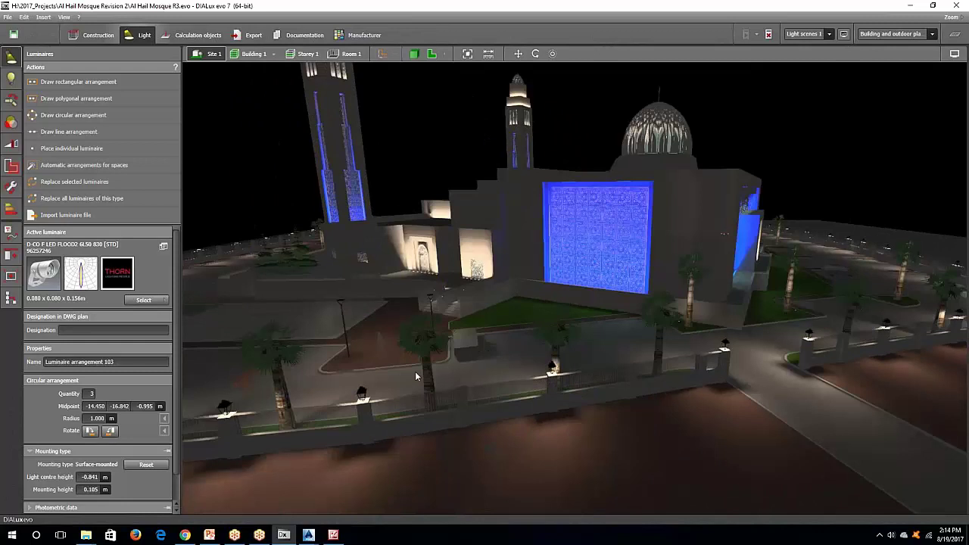
pyautogui.moveTo(416, 374); pyautogui.dragTo(492, 340)
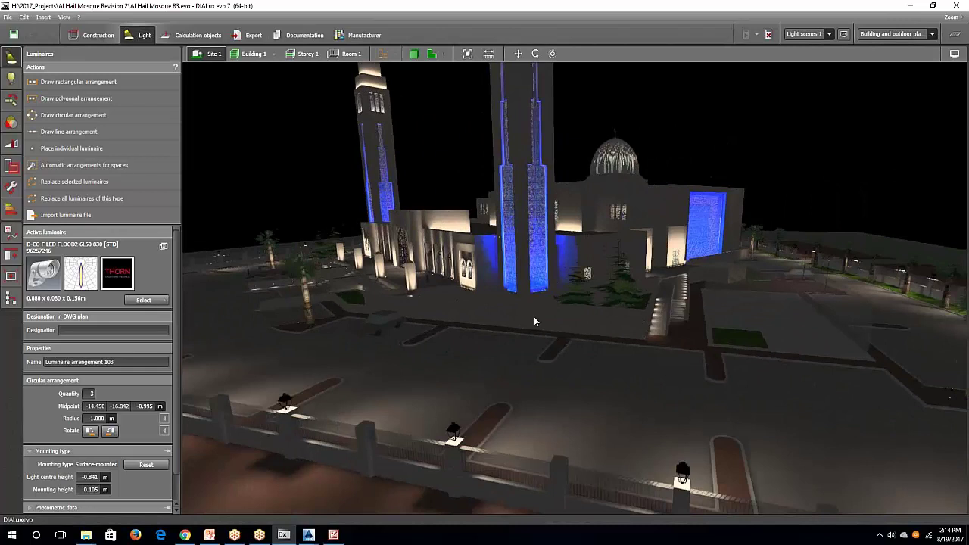
pyautogui.moveTo(534, 316); pyautogui.dragTo(635, 258)
pyautogui.scroll(5, 635, 261)
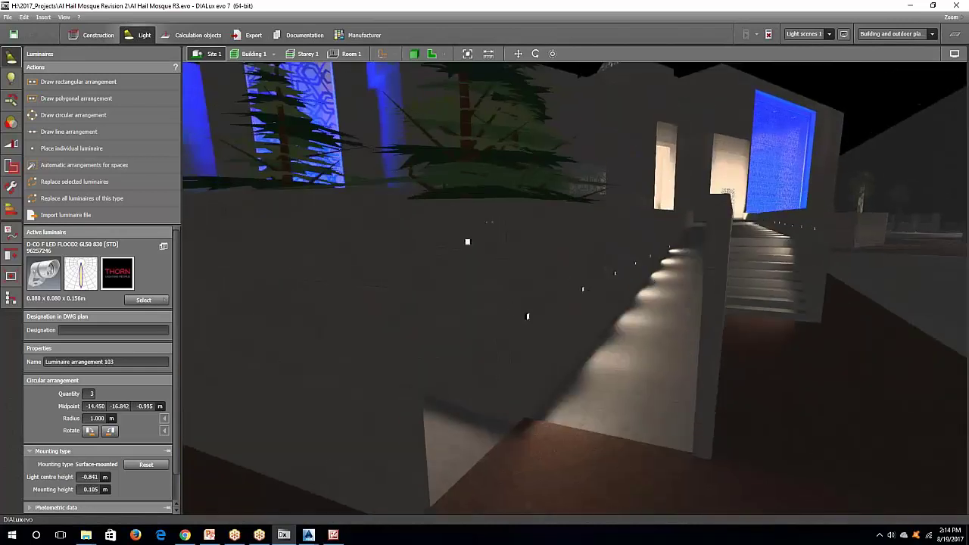
pyautogui.click(587, 292)
pyautogui.moveTo(588, 292); pyautogui.dragTo(465, 392)
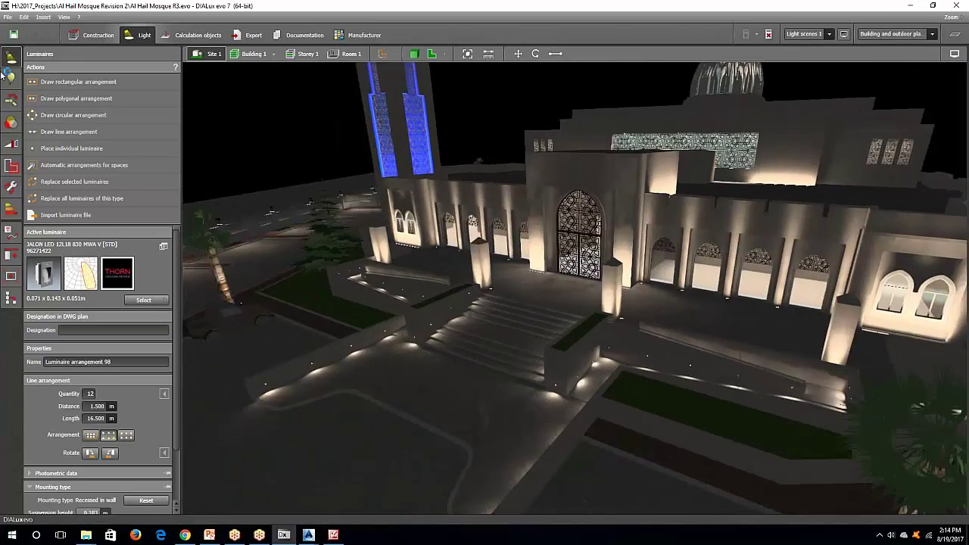
# Step: Browse the saved views in the export section and open the first raytraced Site 1 image
pyautogui.click(254, 35)
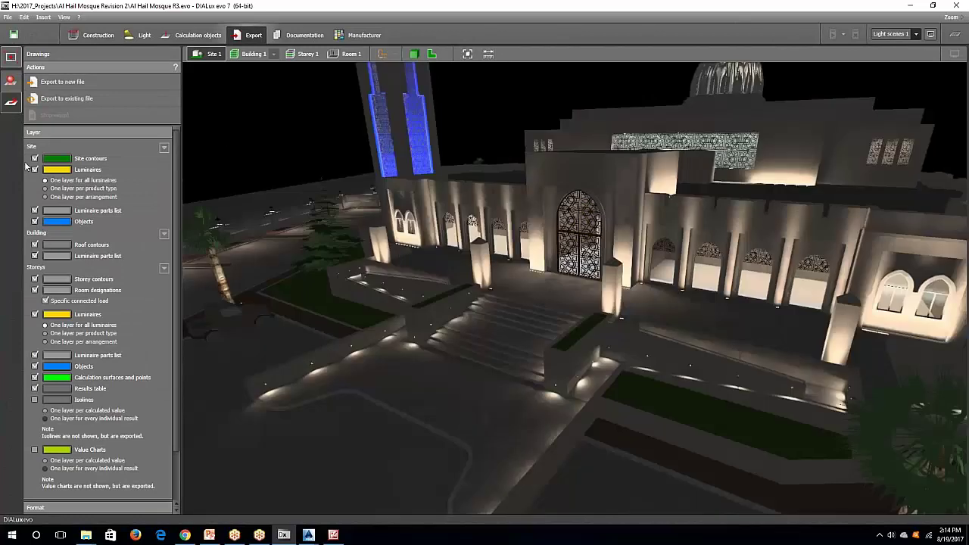
pyautogui.click(11, 80)
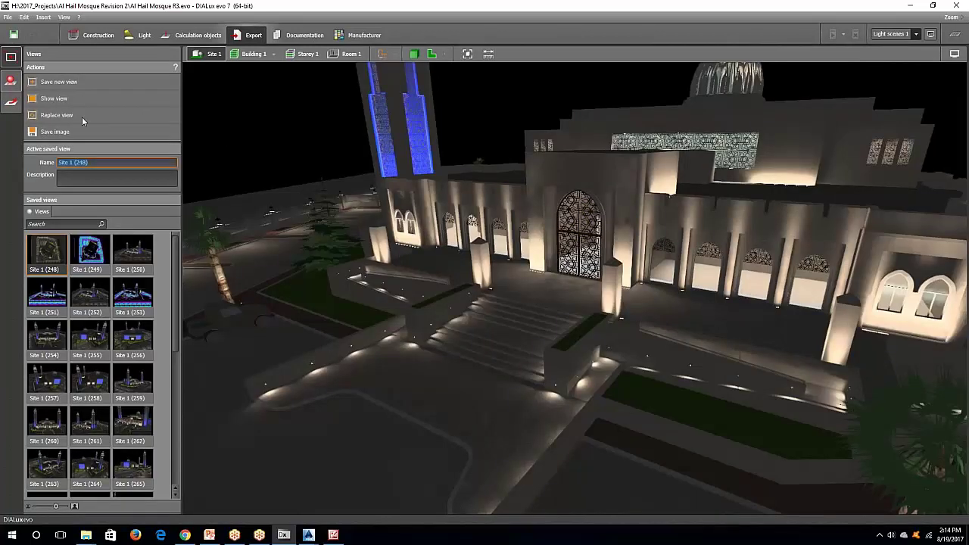
pyautogui.click(11, 100)
pyautogui.doubleClick(76, 324)
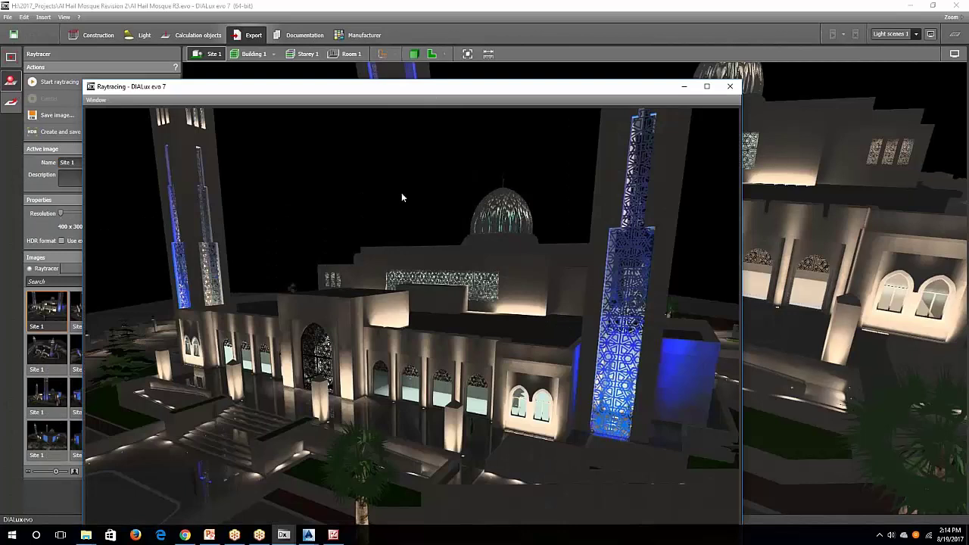
# Step: Reposition the raytraced image window over the 3D view and examine the rendered front facade, dome and minarets
pyautogui.moveTo(432, 88); pyautogui.dragTo(465, 70)
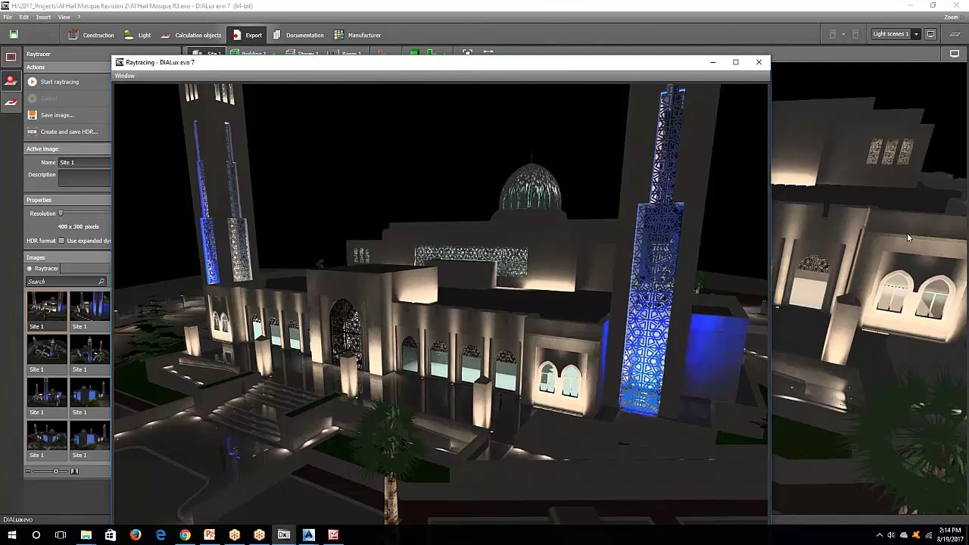
pyautogui.click(893, 363)
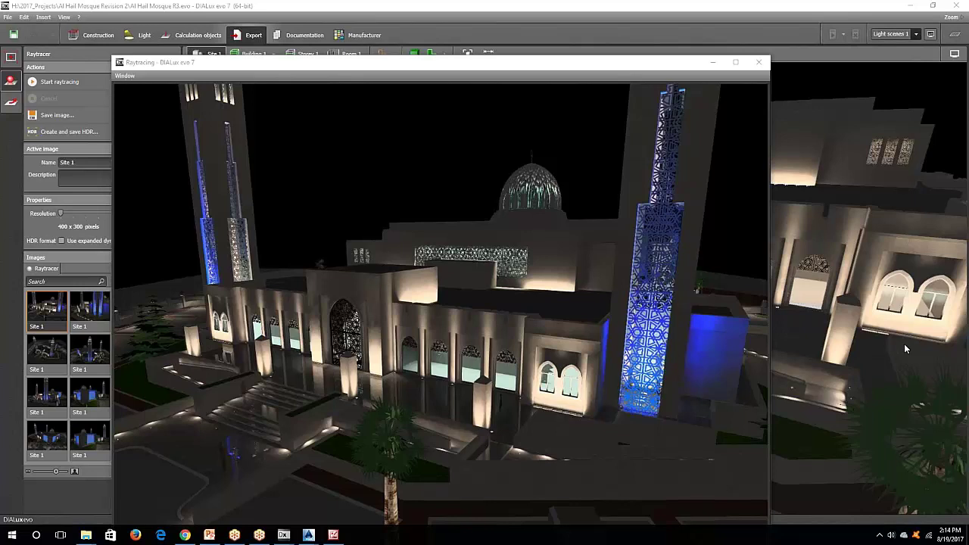
pyautogui.moveTo(601, 64); pyautogui.dragTo(606, 41)
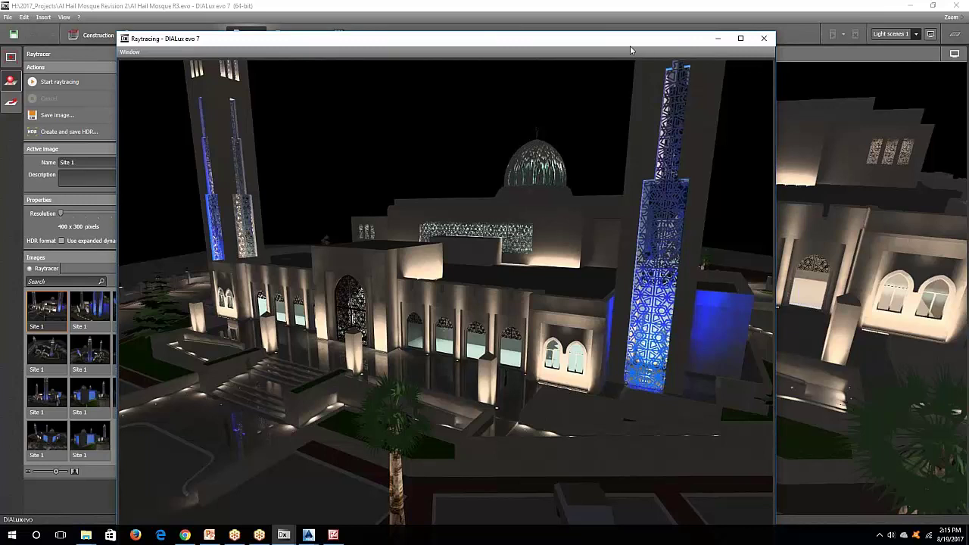
pyautogui.moveTo(630, 45); pyautogui.dragTo(660, 47)
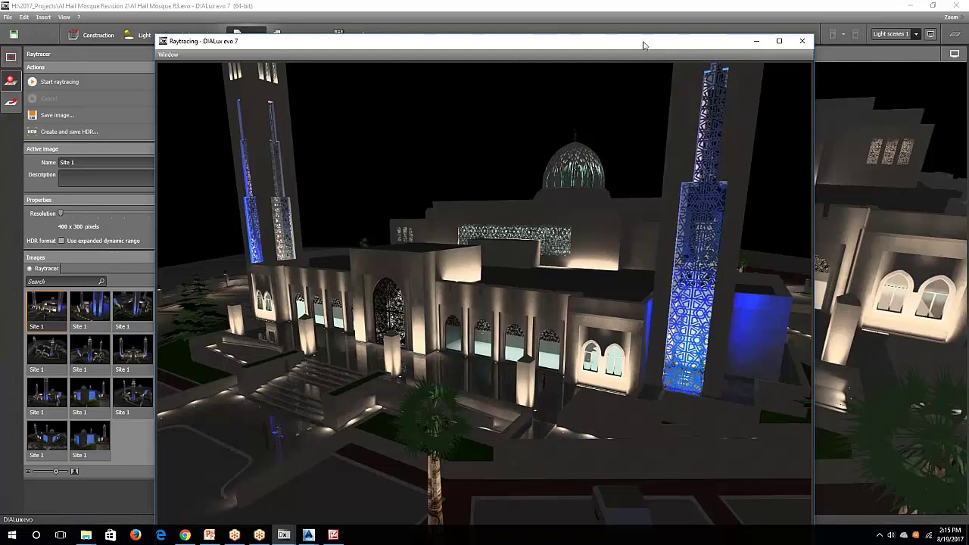
pyautogui.moveTo(643, 44); pyautogui.dragTo(673, 26)
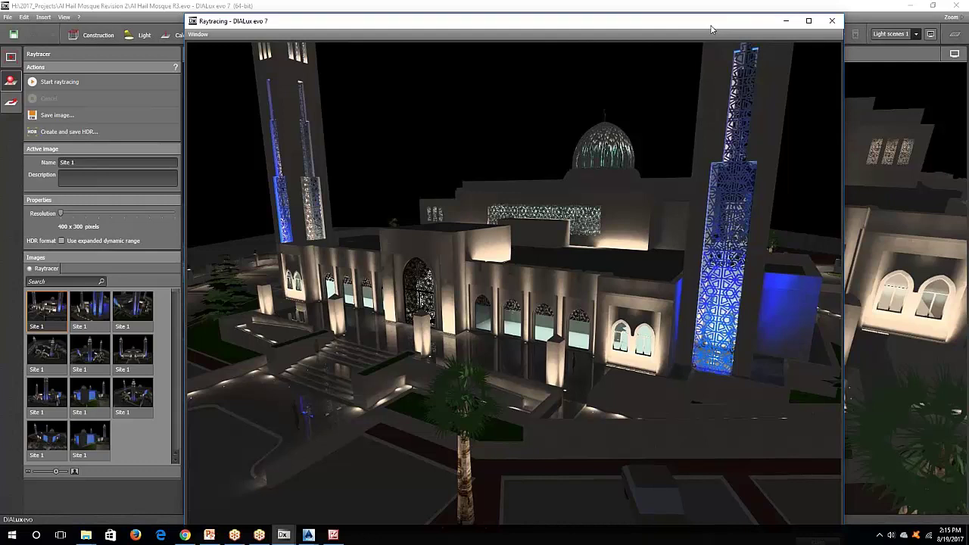
pyautogui.moveTo(710, 33); pyautogui.dragTo(714, 44)
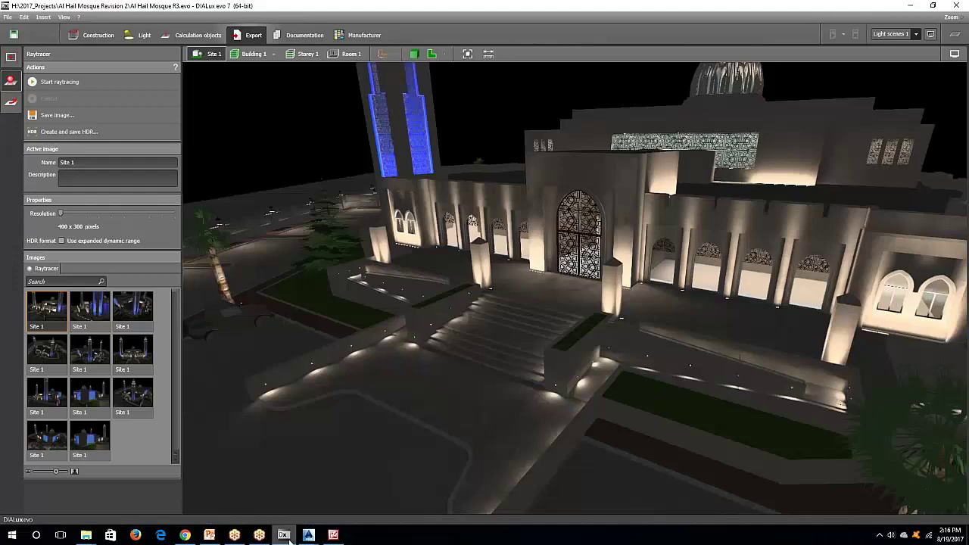
# Step: View the second and third raytraced Site 1 images, examining the blue-lit minaret latticework, and close each one
pyautogui.doubleClick(91, 310)
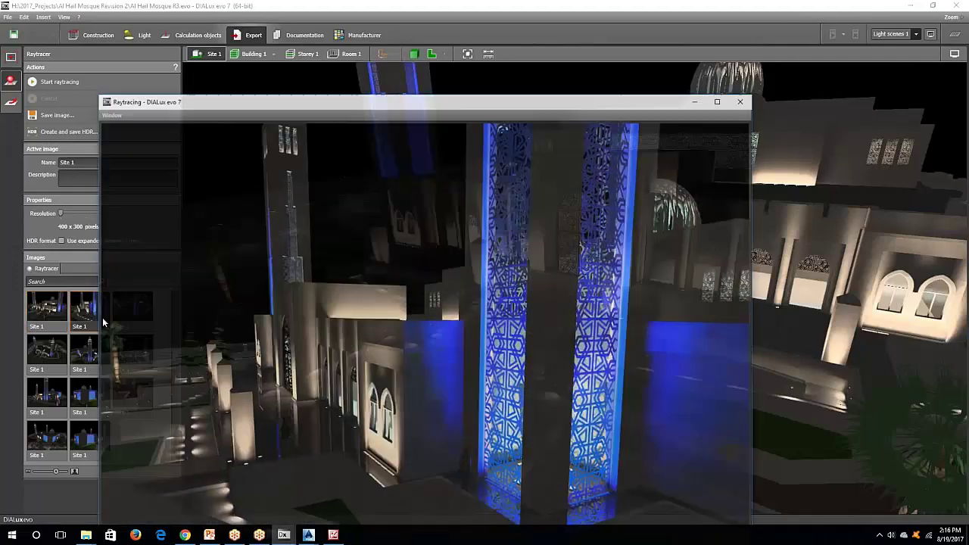
pyautogui.moveTo(350, 93); pyautogui.dragTo(476, 36)
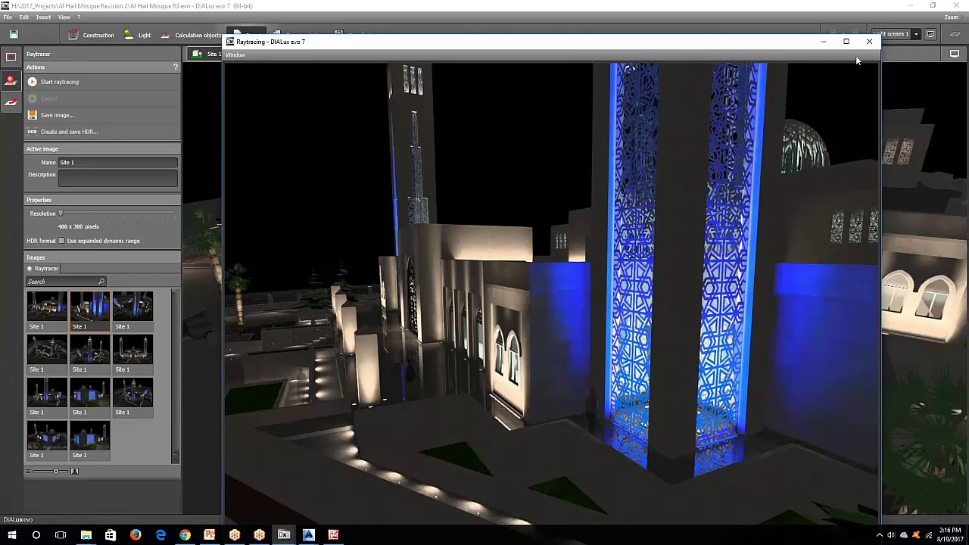
pyautogui.click(869, 41)
pyautogui.doubleClick(130, 304)
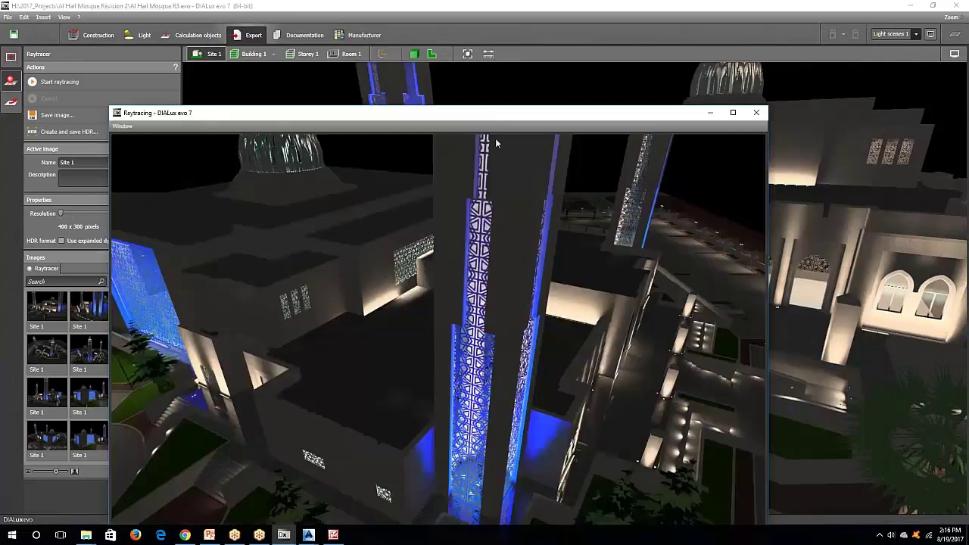
pyautogui.moveTo(488, 117); pyautogui.dragTo(578, 18)
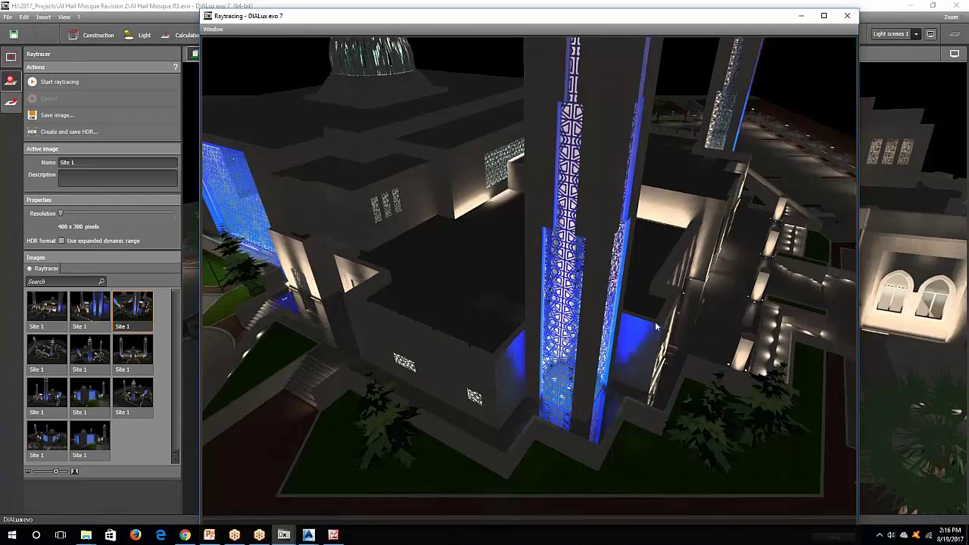
pyautogui.click(847, 17)
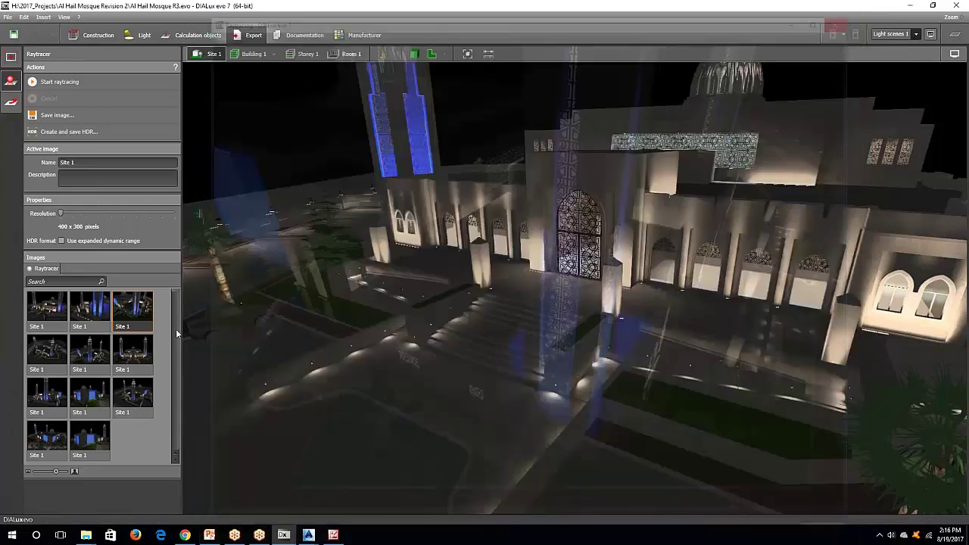
# Step: View the three raytraced Site 1 images in the second row, examining the aerial, corner minaret and frontal views
pyautogui.doubleClick(50, 350)
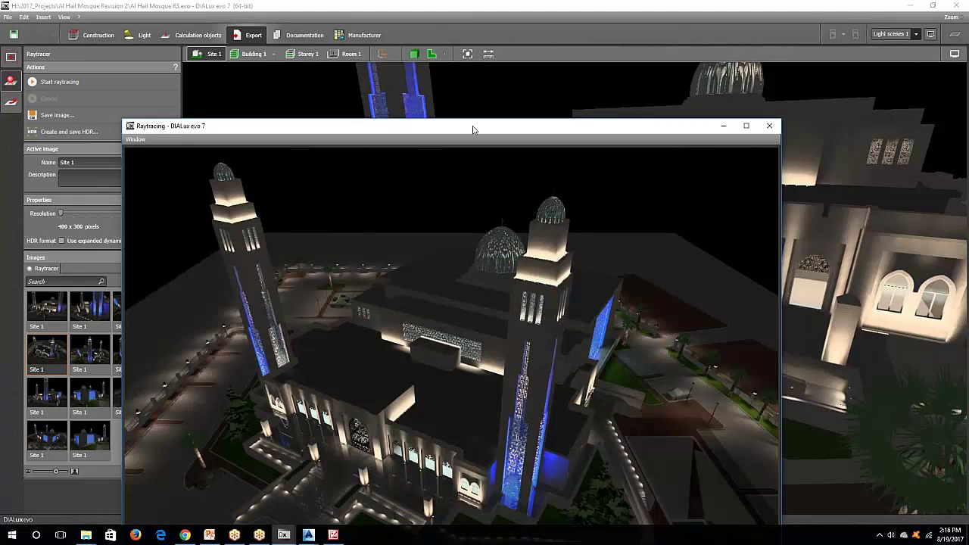
pyautogui.moveTo(474, 130); pyautogui.dragTo(551, 34)
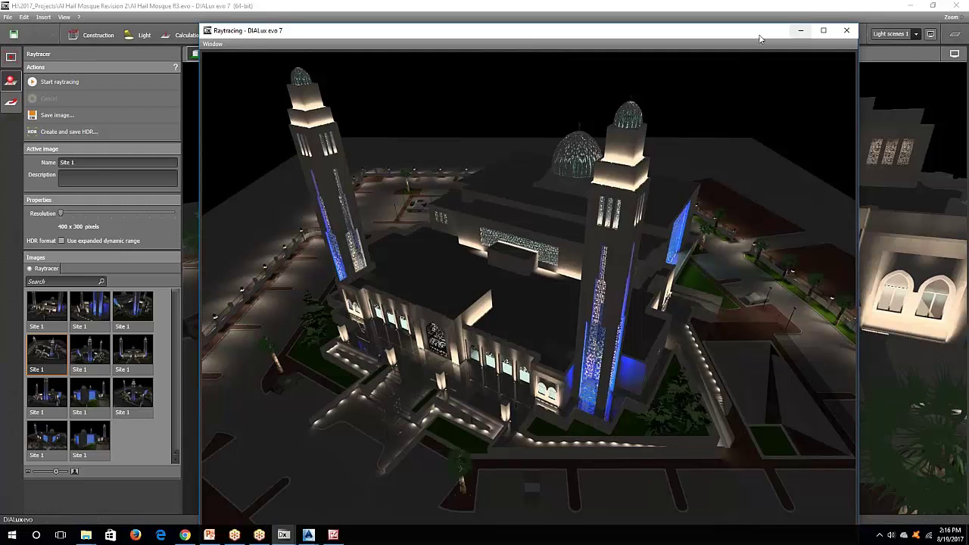
pyautogui.moveTo(787, 30); pyautogui.dragTo(806, 21)
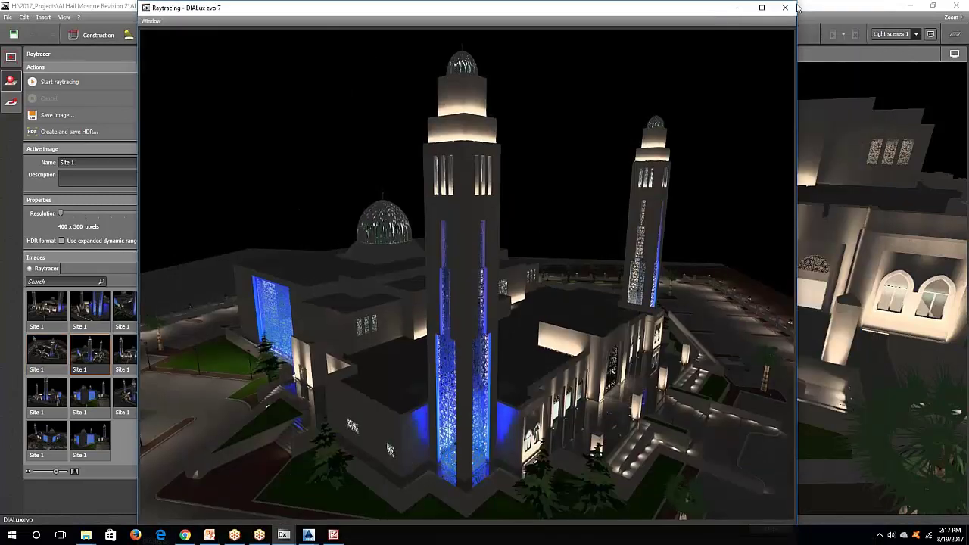
pyautogui.click(789, 8)
pyautogui.doubleClick(127, 354)
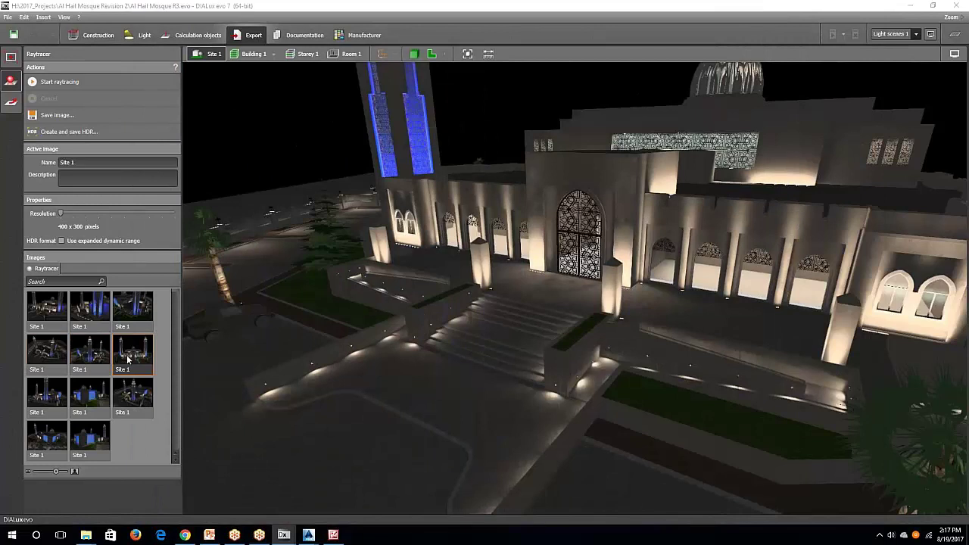
pyautogui.moveTo(581, 30); pyautogui.dragTo(690, 19)
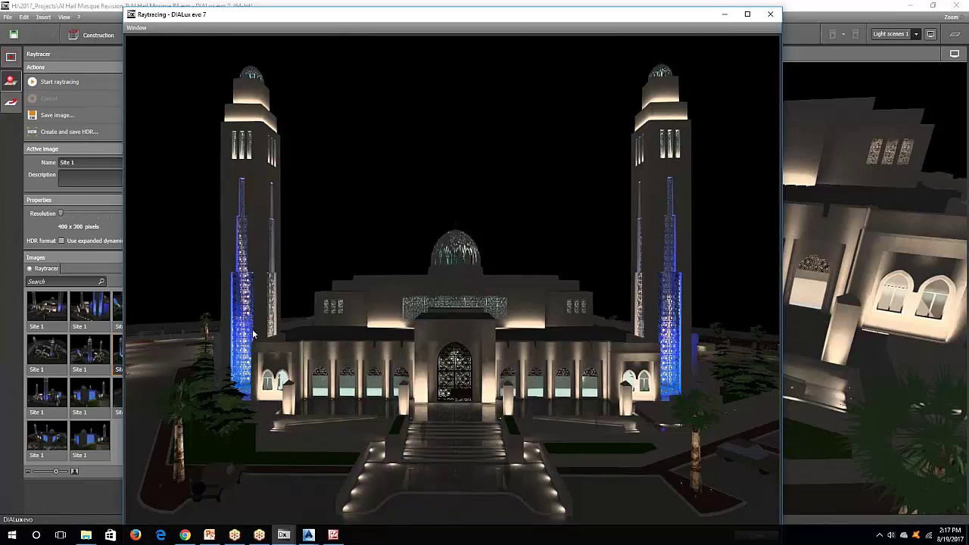
pyautogui.click(769, 14)
# Step: View the first two raytraced images in the third row, examining the minarets and the blue-lit rear wall screens
pyautogui.doubleClick(54, 395)
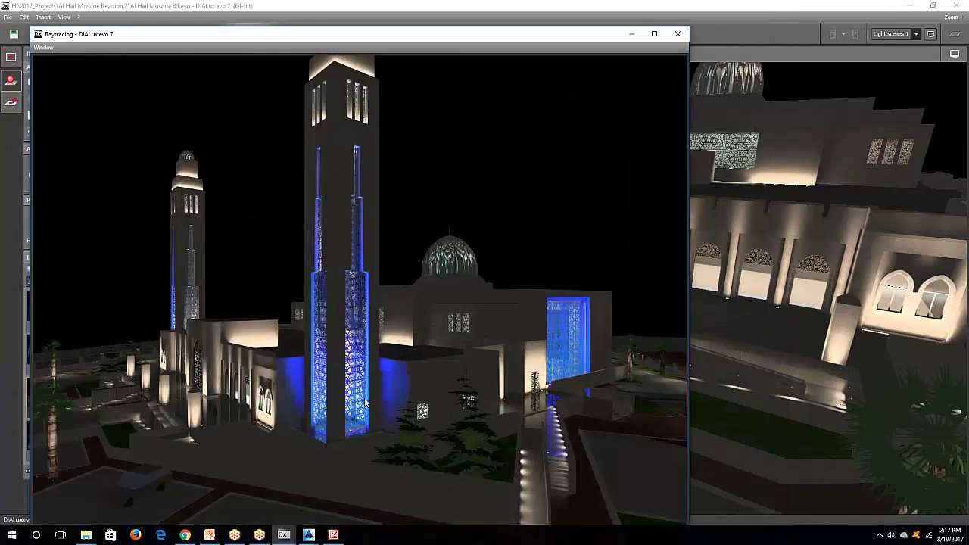
pyautogui.moveTo(584, 39); pyautogui.dragTo(694, 30)
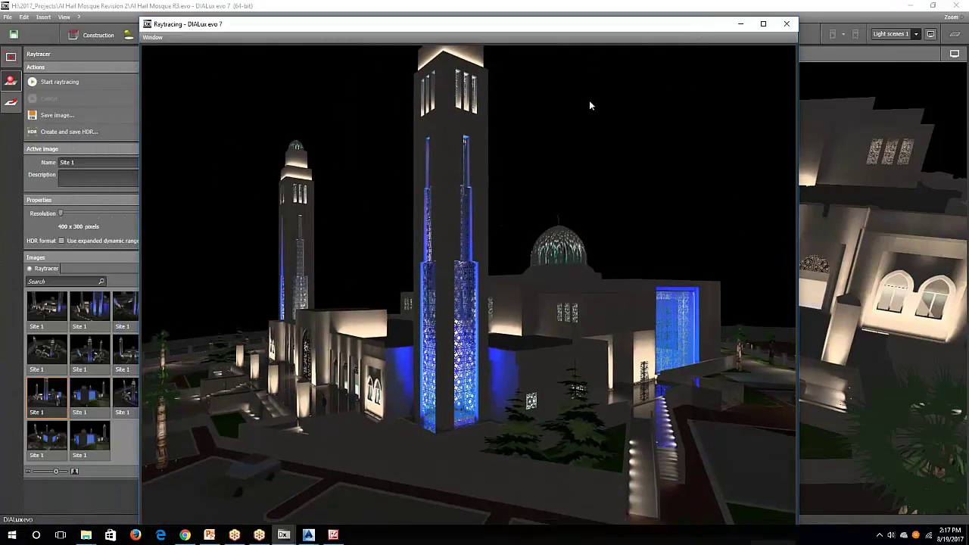
pyautogui.click(785, 28)
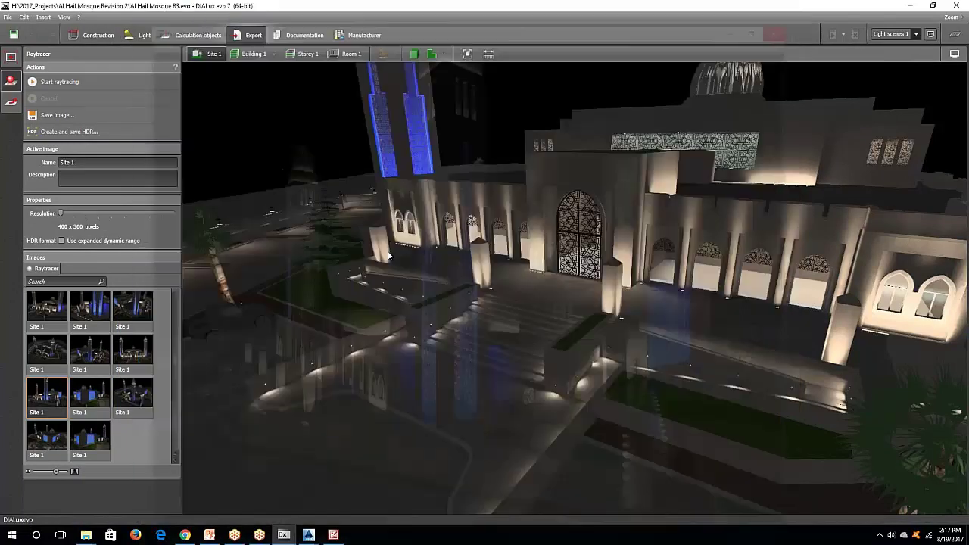
pyautogui.doubleClick(90, 393)
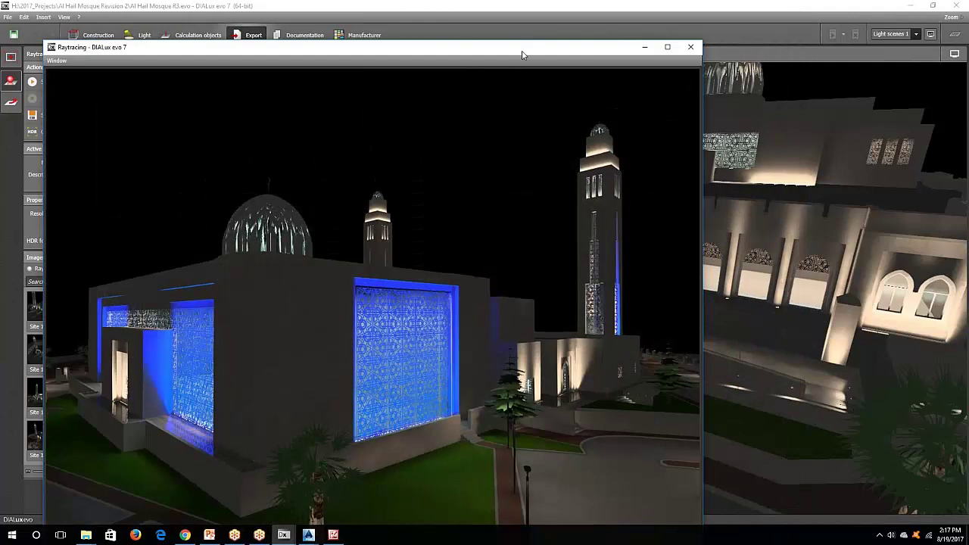
pyautogui.moveTo(523, 50); pyautogui.dragTo(678, 29)
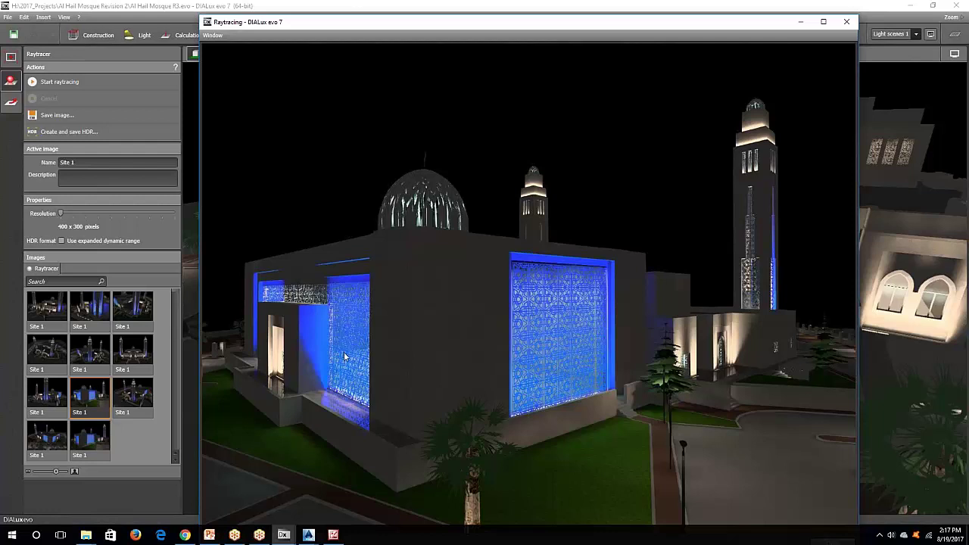
pyautogui.click(847, 22)
# Step: View the last third-row and first fourth-row raytraced images, examining the aerial corner view and the rear facade with dome
pyautogui.doubleClick(132, 393)
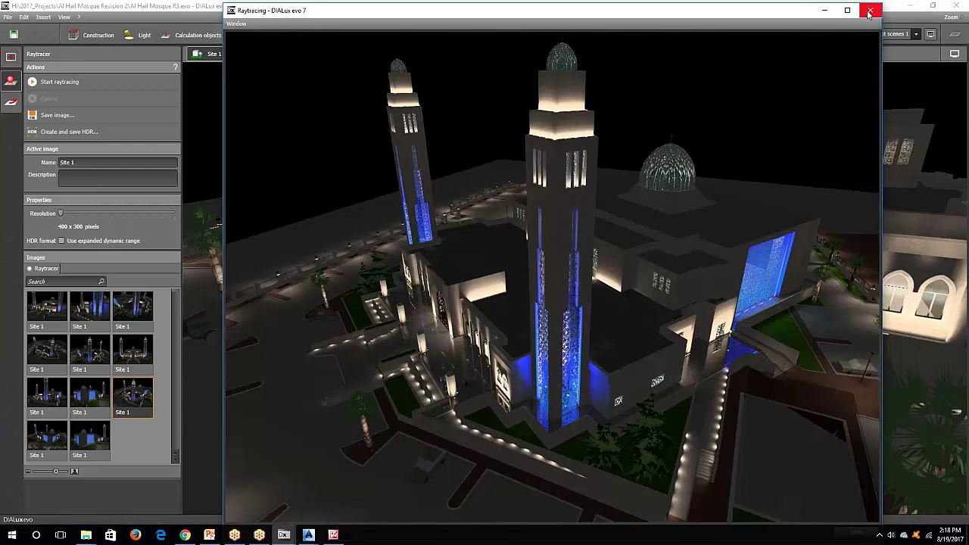
pyautogui.click(869, 13)
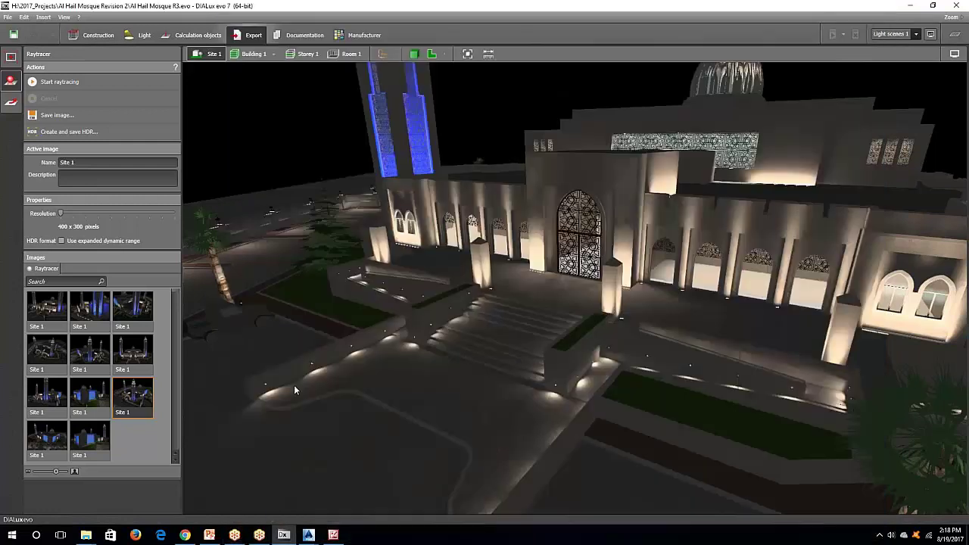
pyautogui.doubleClick(85, 428)
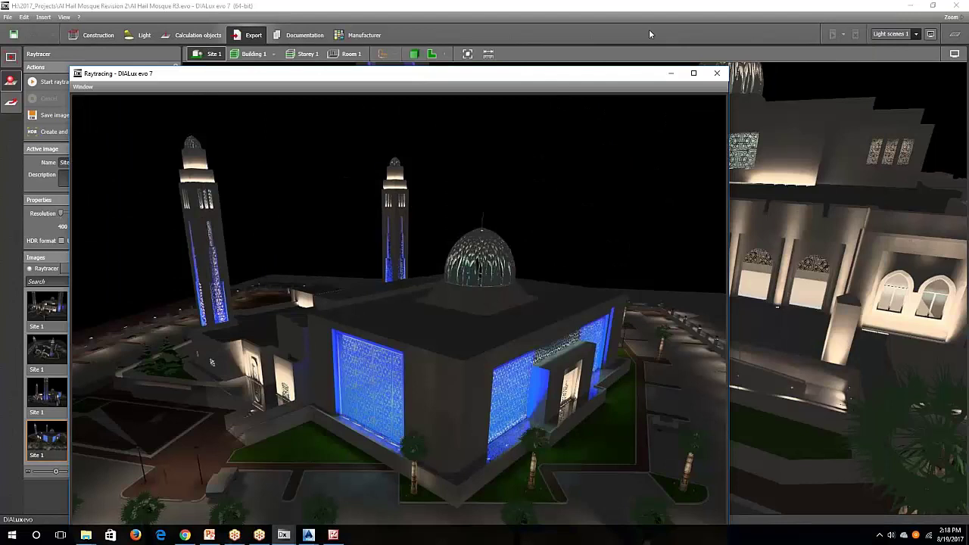
pyautogui.moveTo(603, 75); pyautogui.dragTo(688, 20)
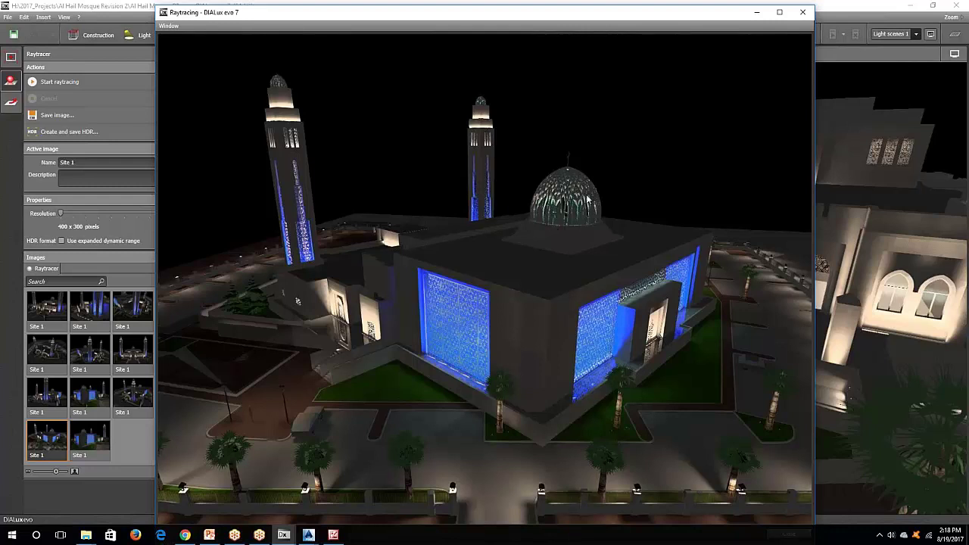
pyautogui.click(807, 15)
# Step: Open the last raytraced Site 1 image, examine the blue patterned side screen and dome, and close it
pyautogui.doubleClick(87, 448)
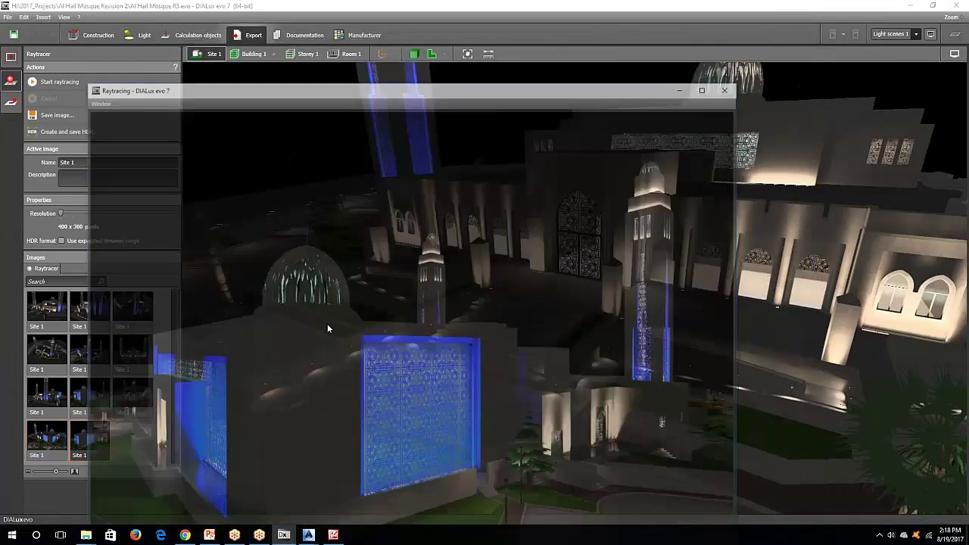
pyautogui.moveTo(497, 87); pyautogui.dragTo(588, 16)
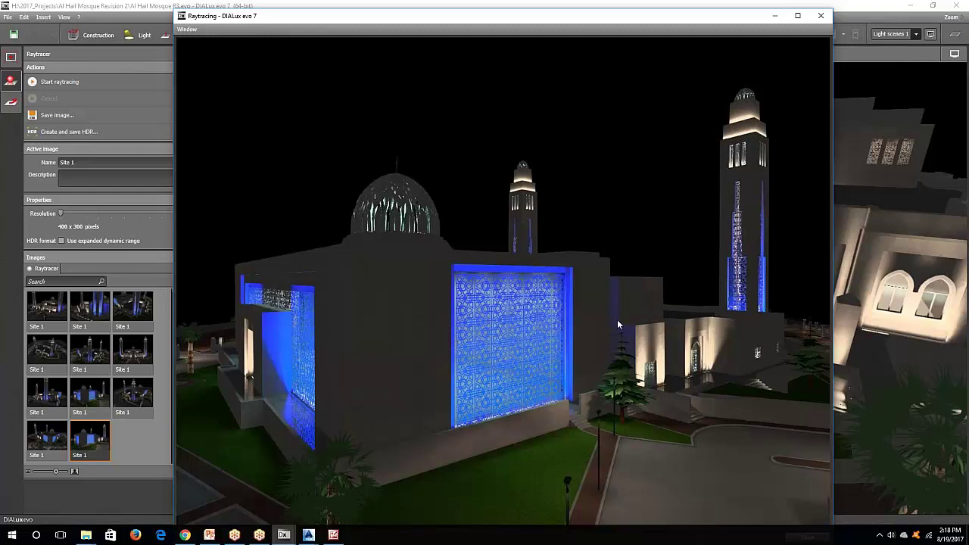
pyautogui.moveTo(709, 19); pyautogui.dragTo(700, 31)
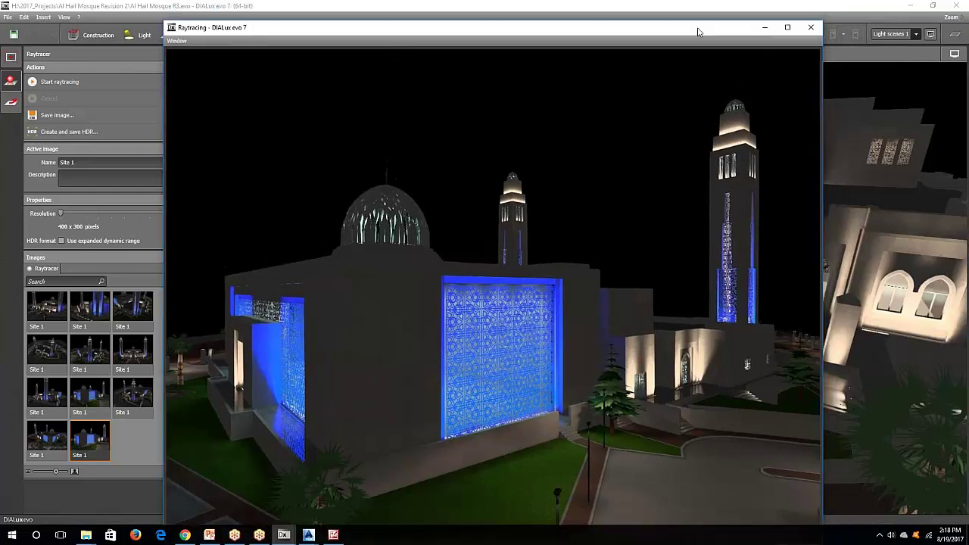
pyautogui.click(811, 32)
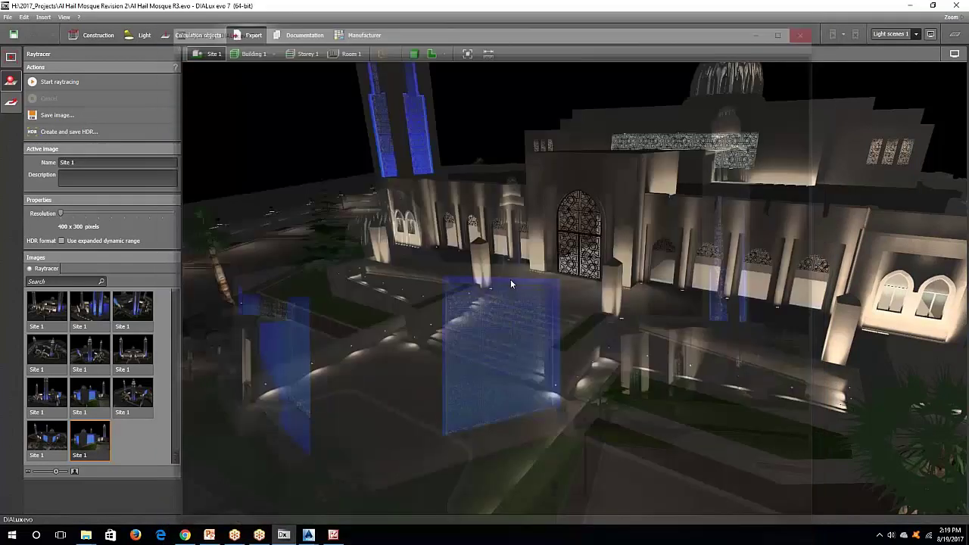
# Step: Select a lower lattice panel of the main entrance door in the 3D view and inspect the entrance's patterned screen
pyautogui.moveTo(257, 144); pyautogui.dragTo(409, 182, button='right')
pyautogui.scroll(5, 643, 258)
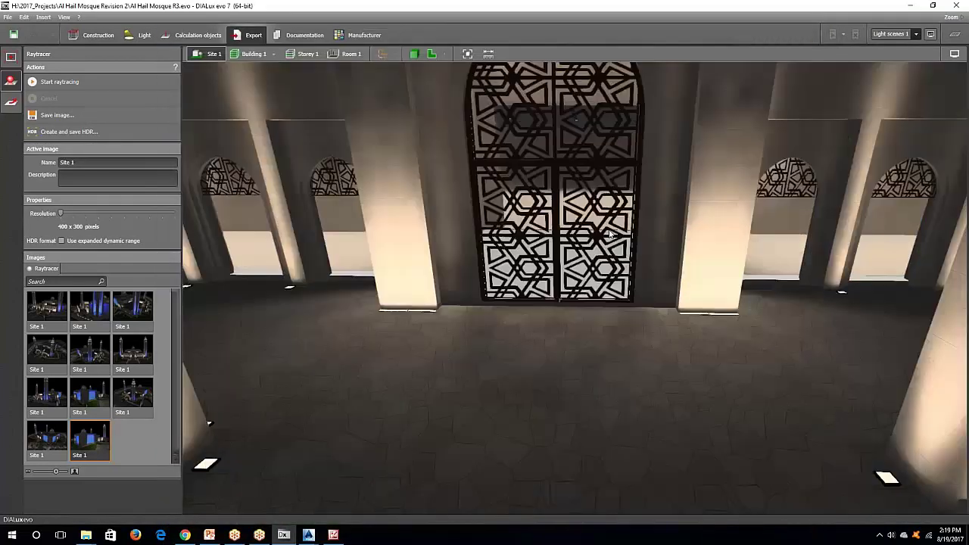
pyautogui.moveTo(613, 303); pyautogui.dragTo(610, 362, button='right')
pyautogui.doubleClick(610, 361)
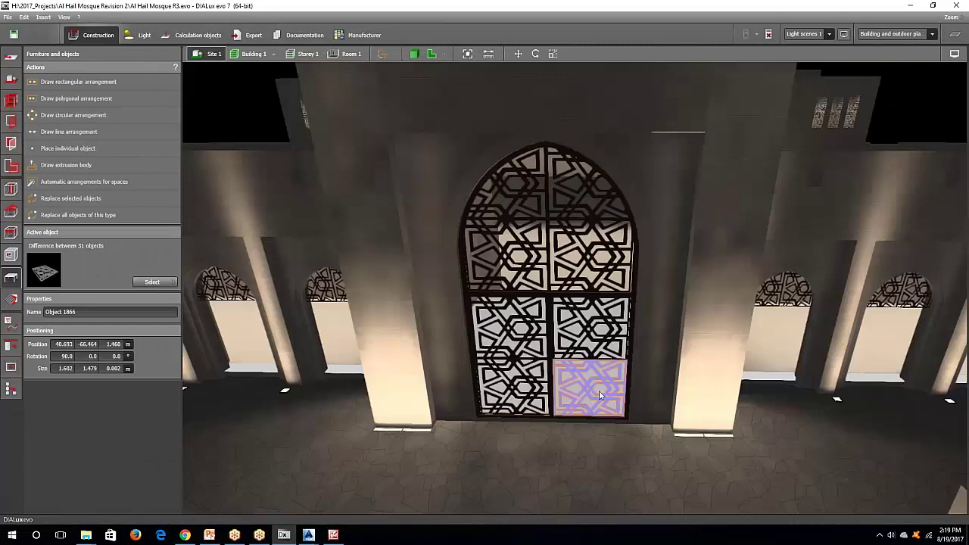
pyautogui.scroll(2, 585, 419)
pyautogui.moveTo(429, 352); pyautogui.dragTo(430, 314, button='right')
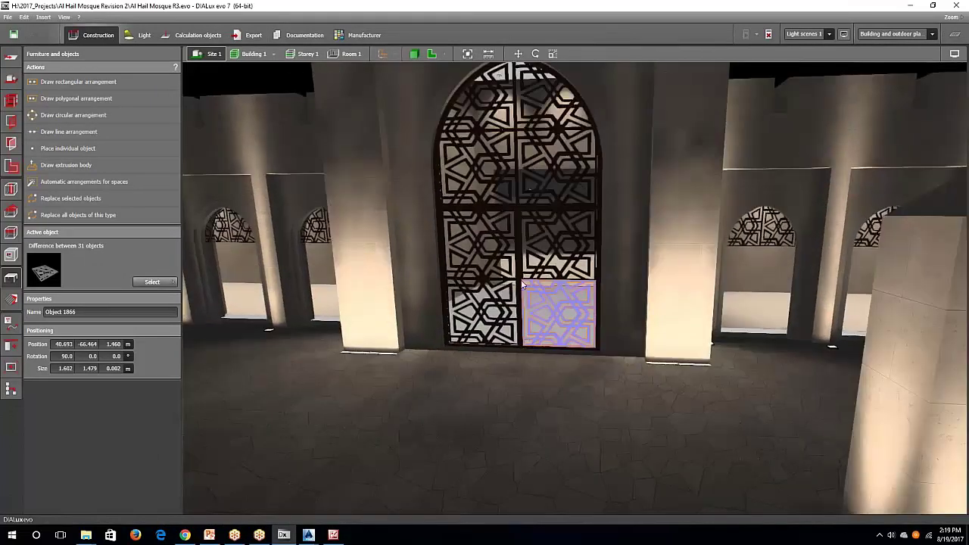
pyautogui.moveTo(548, 129); pyautogui.dragTo(583, 232, button='middle')
pyautogui.scroll(-5, 512, 315)
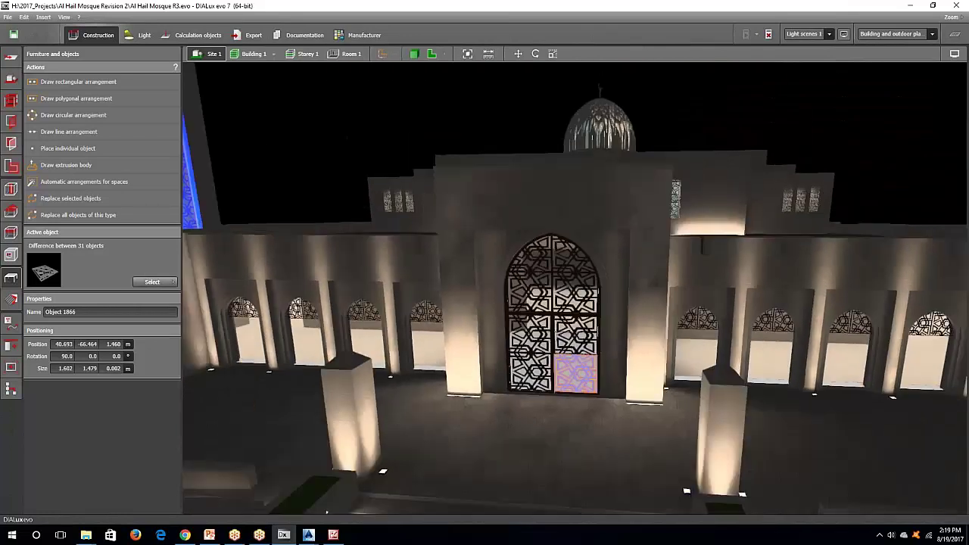
# Step: Inspect the lattice panels above two of the arcade's arched openings beside the entrance by selecting them individually
pyautogui.moveTo(512, 315); pyautogui.dragTo(704, 315, button='middle')
pyautogui.scroll(3, 622, 311)
pyautogui.click(642, 308)
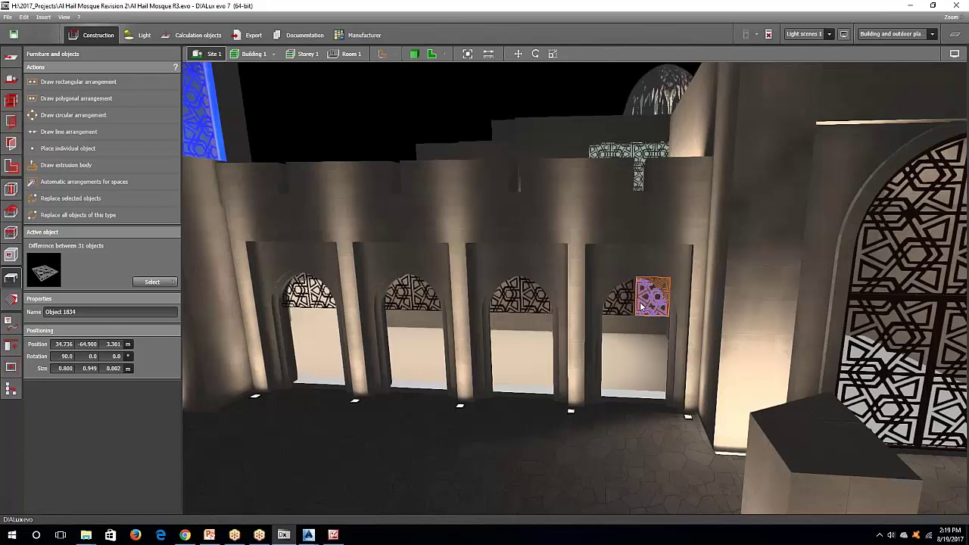
pyautogui.click(504, 295)
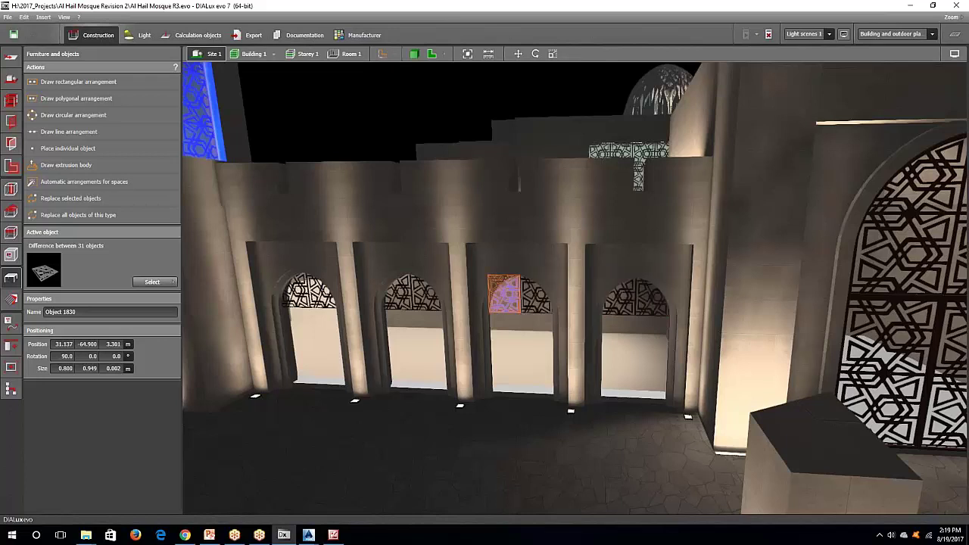
# Step: Select the twin arched window frame beside the minaret and inspect its surround and mullions up close
pyautogui.moveTo(485, 305); pyautogui.dragTo(726, 424, button='middle')
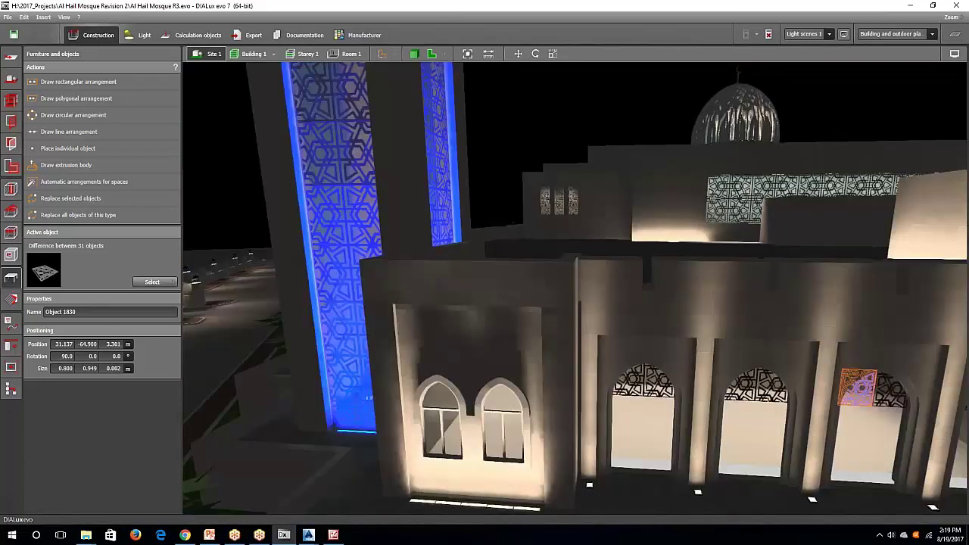
pyautogui.moveTo(409, 344); pyautogui.dragTo(596, 371, button='right')
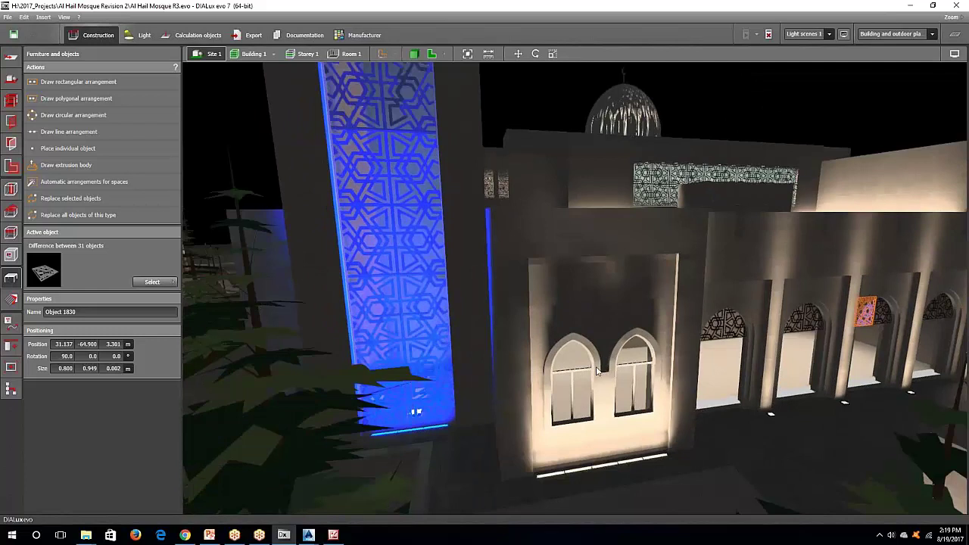
pyautogui.scroll(3, 597, 371)
pyautogui.click(597, 369)
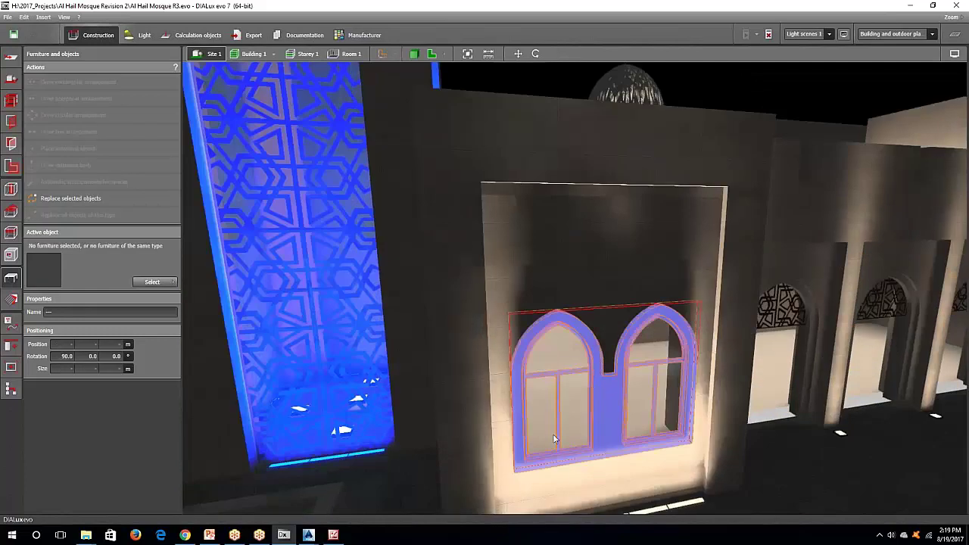
pyautogui.moveTo(553, 434); pyautogui.dragTo(540, 349, button='right')
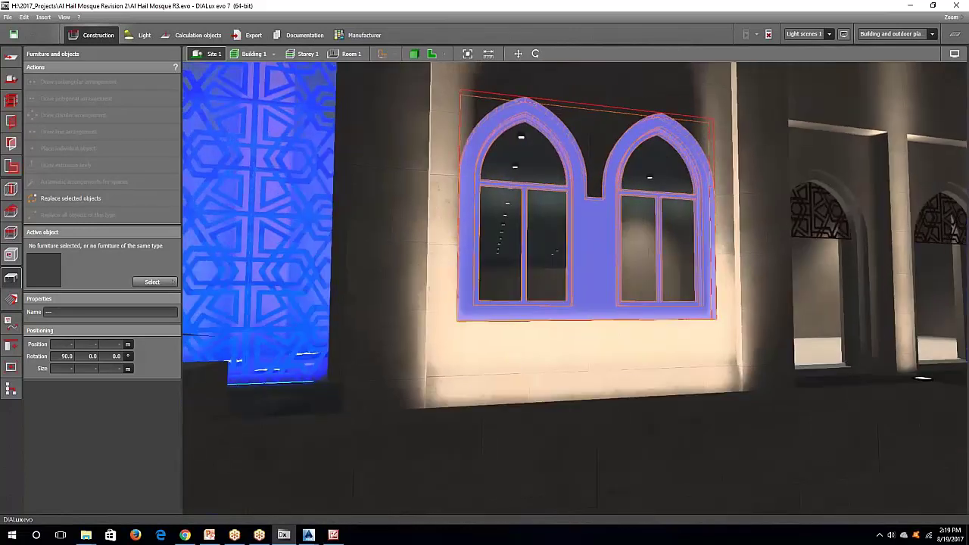
# Step: Inspect the two arched wall cutouts behind the twin window frame, and return to the furniture and objects tools
pyautogui.click(10, 255)
pyautogui.click(537, 224)
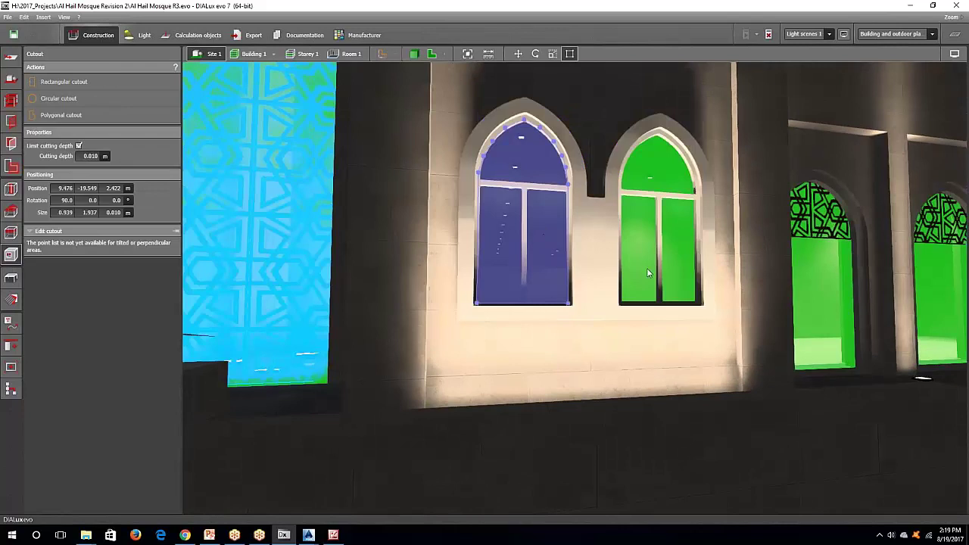
pyautogui.click(644, 244)
pyautogui.click(10, 278)
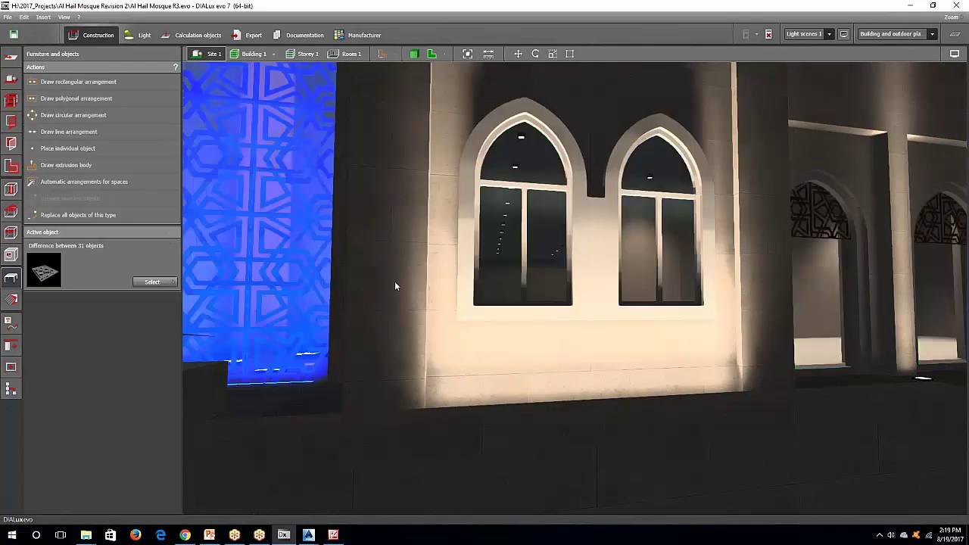
# Step: Select the large glass dome on the main building's roof, inspect it up close, and clear the selection
pyautogui.moveTo(395, 281); pyautogui.dragTo(427, 317, button='right')
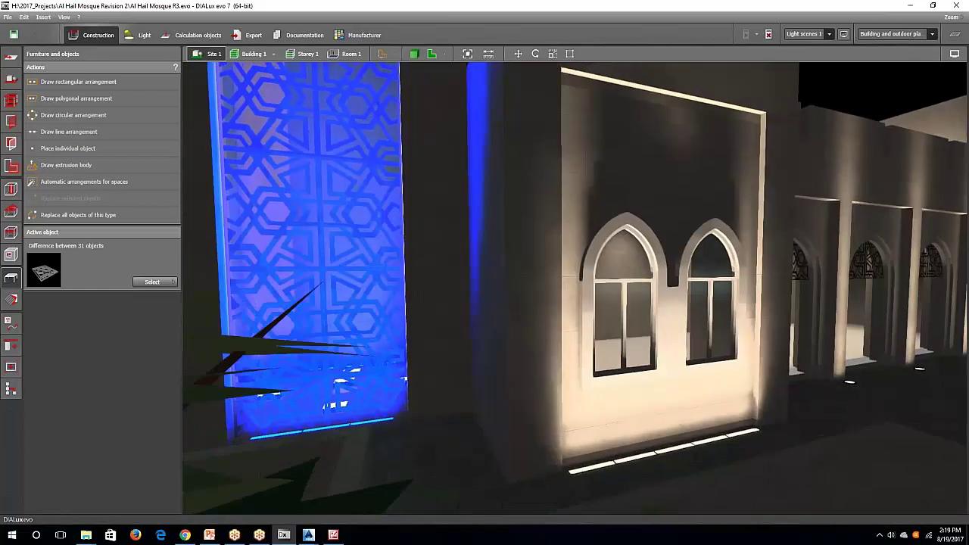
pyautogui.moveTo(459, 300); pyautogui.dragTo(437, 397, button='middle')
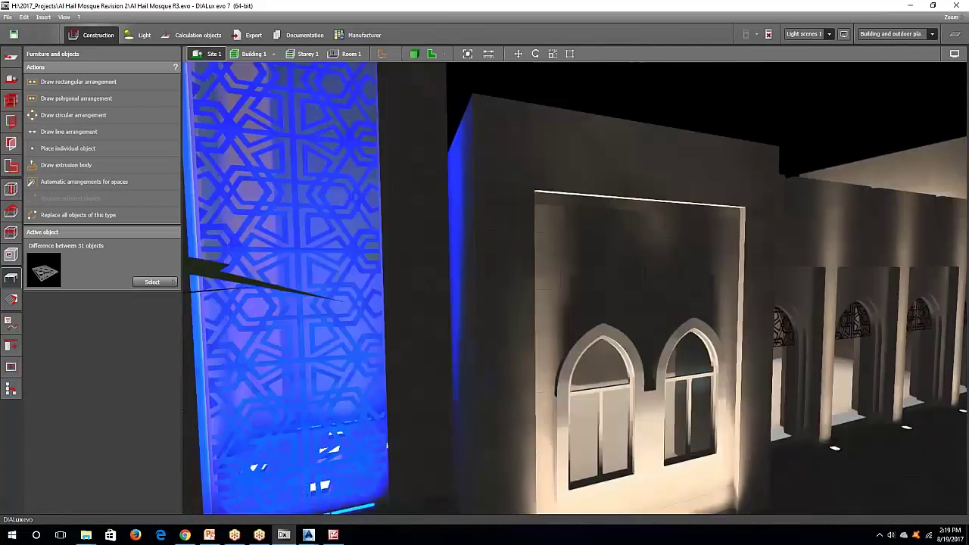
pyautogui.moveTo(495, 242); pyautogui.dragTo(475, 366, button='middle')
pyautogui.moveTo(474, 367); pyautogui.dragTo(436, 373, button='right')
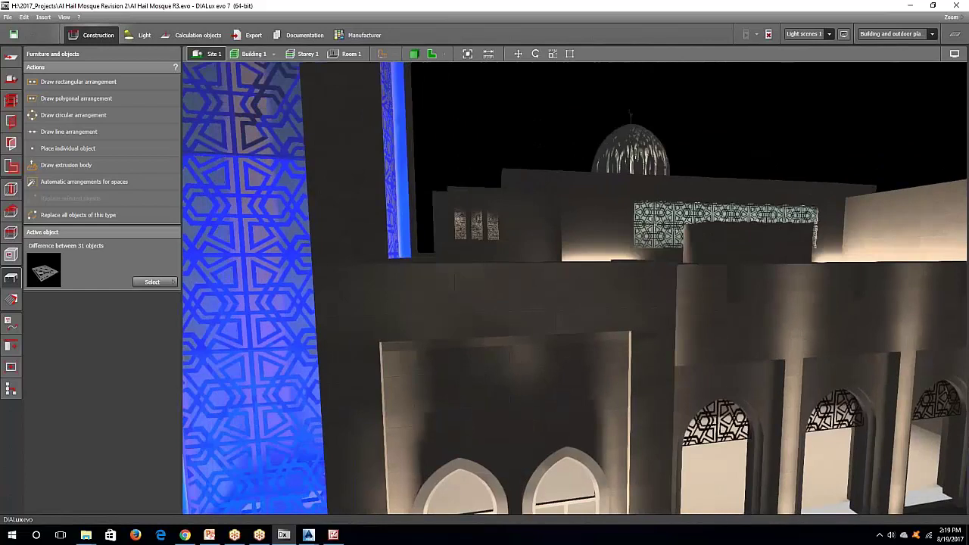
pyautogui.moveTo(485, 281); pyautogui.dragTo(420, 378, button='middle')
pyautogui.scroll(-3, 488, 386)
pyautogui.moveTo(547, 298); pyautogui.dragTo(488, 339, button='middle')
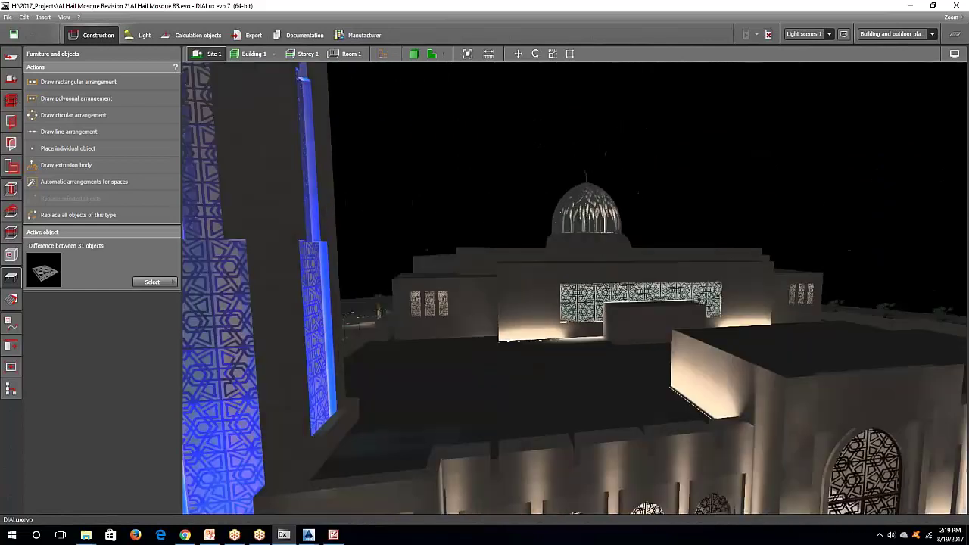
pyautogui.click(590, 208)
pyautogui.moveTo(679, 212); pyautogui.dragTo(598, 205, button='right')
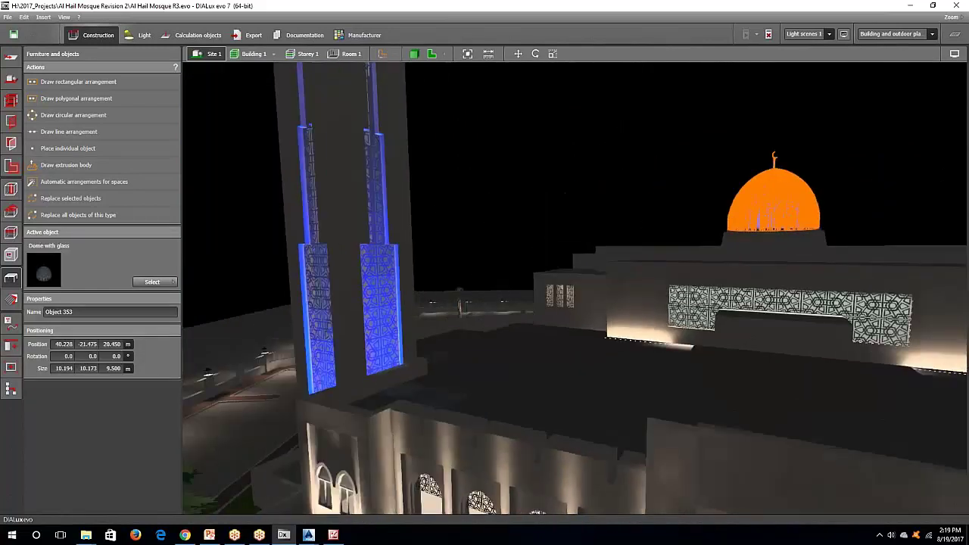
pyautogui.moveTo(597, 204); pyautogui.dragTo(492, 265, button='middle')
pyautogui.scroll(5, 666, 281)
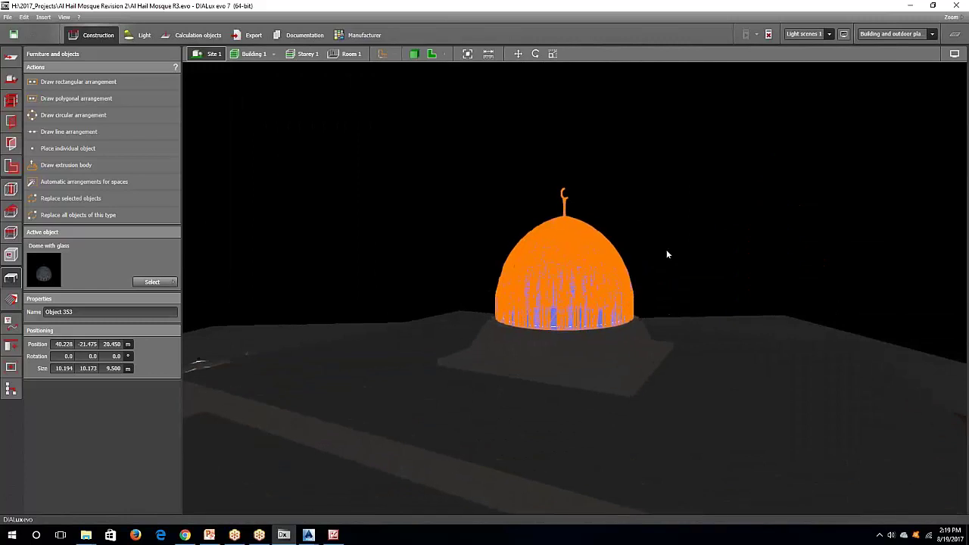
pyautogui.click(486, 255)
pyautogui.moveTo(486, 255); pyautogui.dragTo(490, 333, button='right')
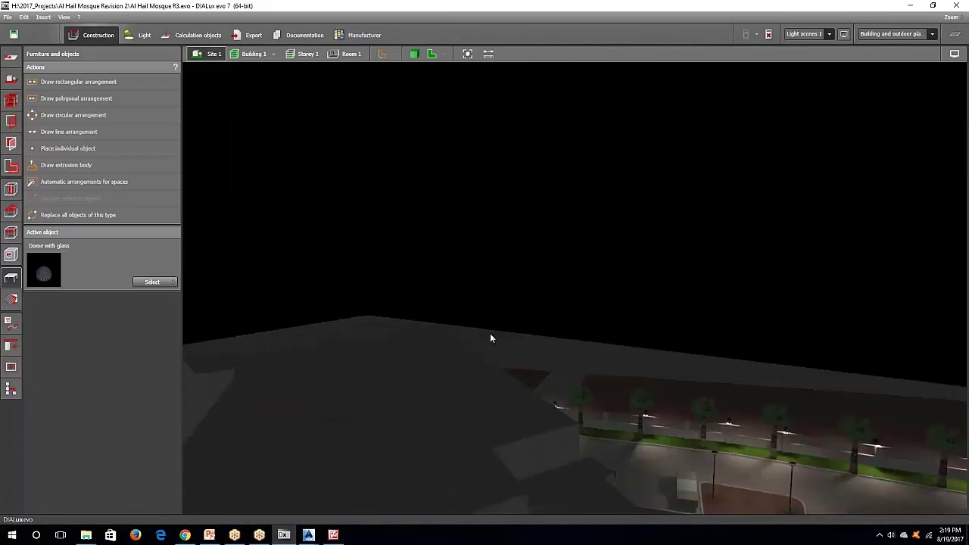
# Step: Select the small glass dome on top of a minaret, deselect it, and inspect the minaret's uplit upper block
pyautogui.scroll(-6, 448, 334)
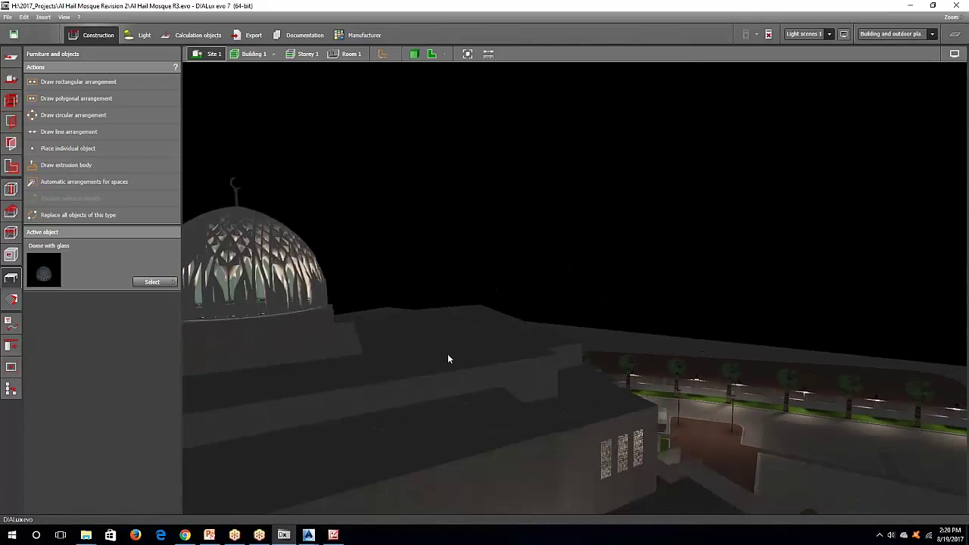
pyautogui.scroll(-2, 473, 271)
pyautogui.moveTo(473, 271); pyautogui.dragTo(609, 295, button='middle')
pyautogui.scroll(6, 488, 209)
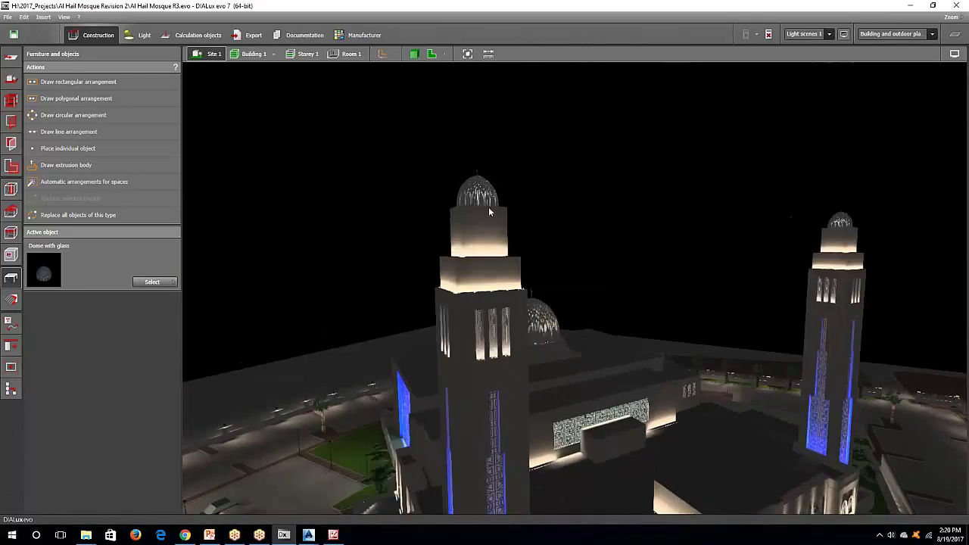
pyautogui.scroll(-5, 480, 210)
pyautogui.moveTo(480, 210); pyautogui.dragTo(532, 260, button='middle')
pyautogui.scroll(5, 476, 226)
pyautogui.scroll(-2, 476, 226)
pyautogui.click(532, 261)
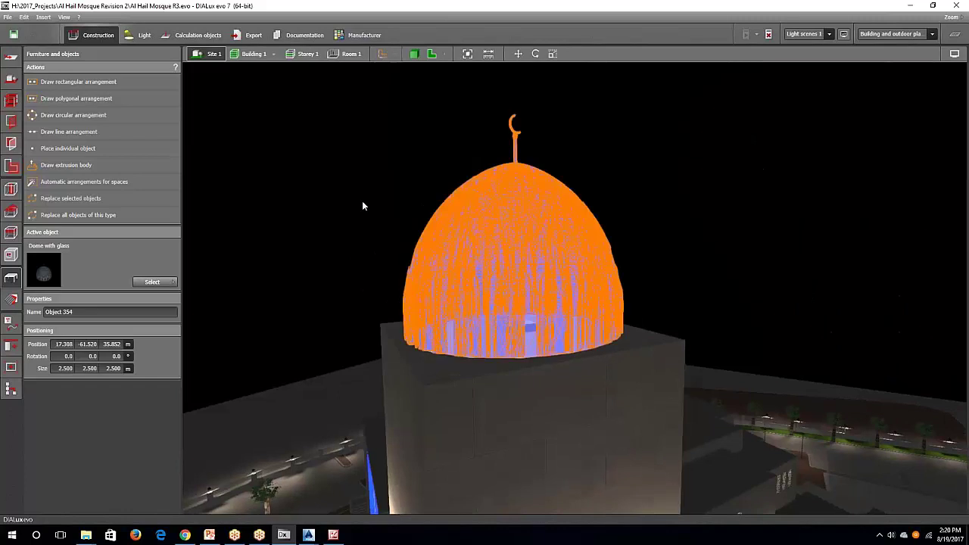
pyautogui.click(365, 281)
pyautogui.scroll(4, 365, 280)
pyautogui.scroll(-6, 365, 278)
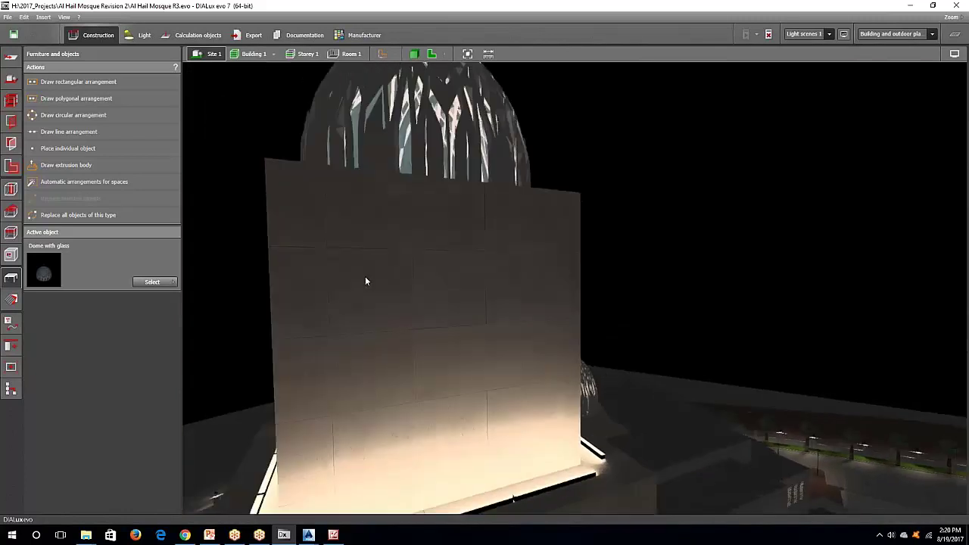
# Step: Inspect the building's stacked volumes by individually selecting the notched roof parapet, the base platform and the upper roof block
pyautogui.moveTo(365, 280); pyautogui.dragTo(481, 302)
pyautogui.moveTo(481, 303); pyautogui.dragTo(560, 303, button='right')
pyautogui.click(448, 342)
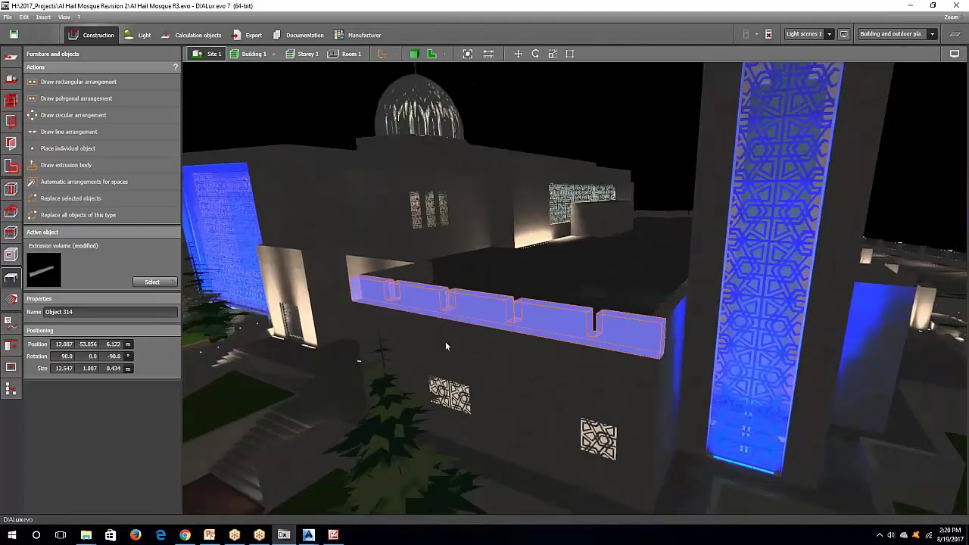
pyautogui.click(447, 344)
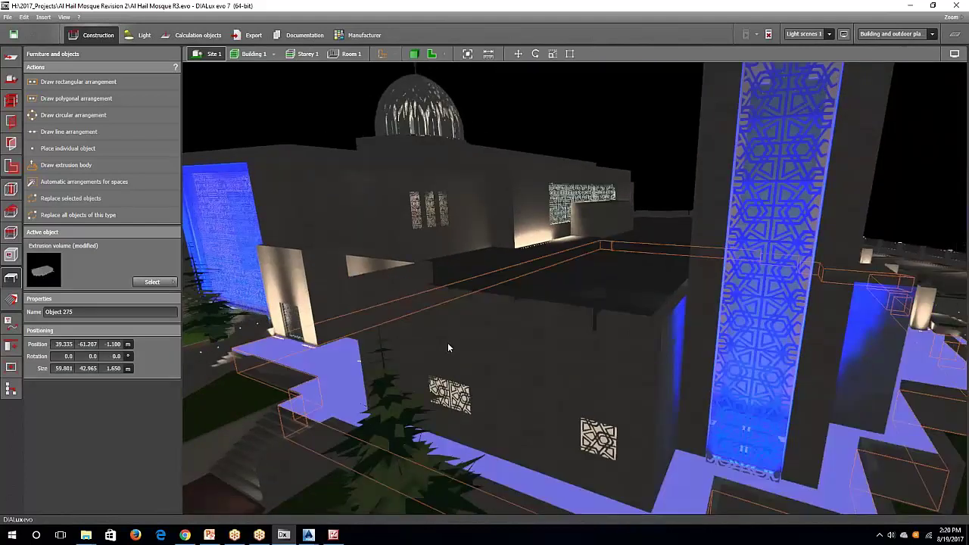
pyautogui.click(542, 193)
pyautogui.click(572, 199)
pyautogui.click(471, 166)
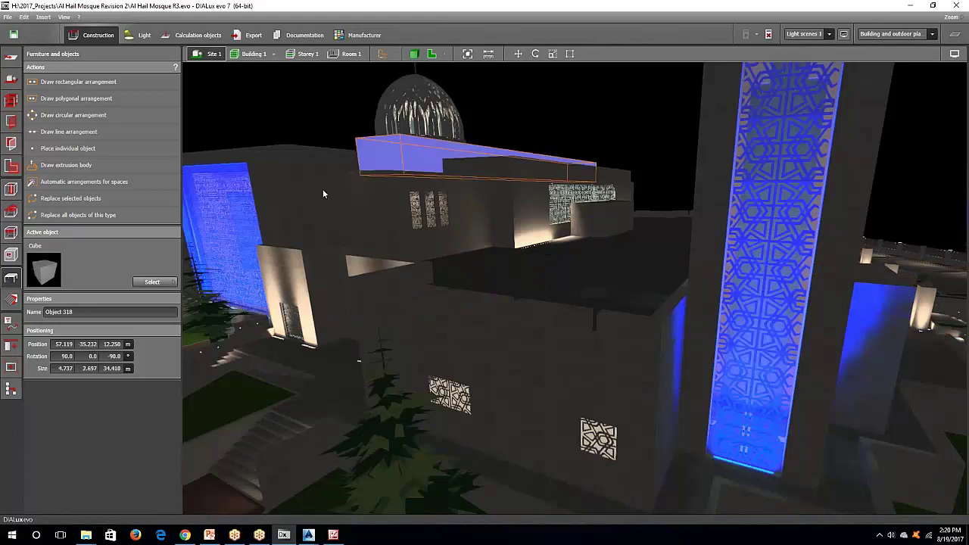
pyautogui.click(323, 189)
# Step: Inspect the landscape volumes around the side entrance steps by selecting the low garden wall and the adjoining ground surface individually
pyautogui.moveTo(324, 138); pyautogui.dragTo(427, 159, button='middle')
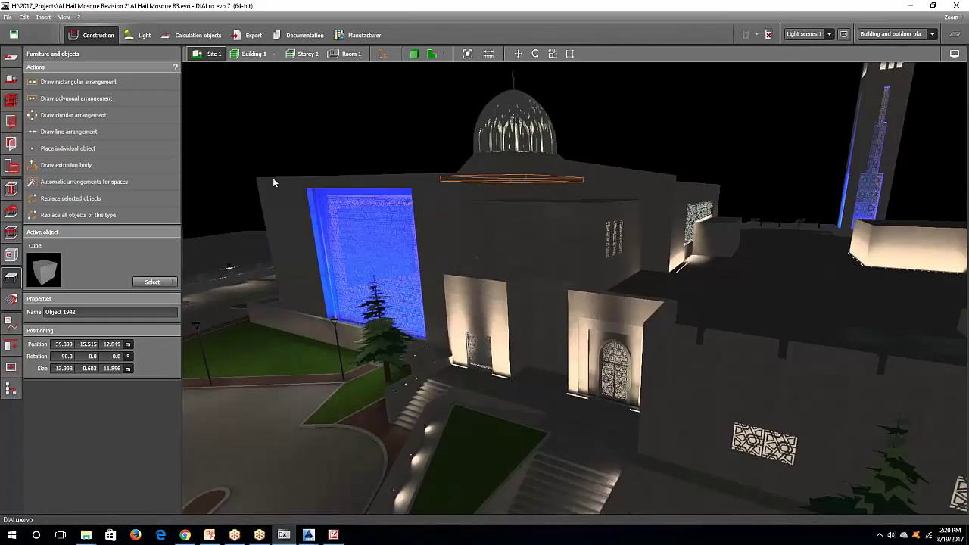
pyautogui.click(292, 334)
pyautogui.click(308, 343)
pyautogui.click(479, 406)
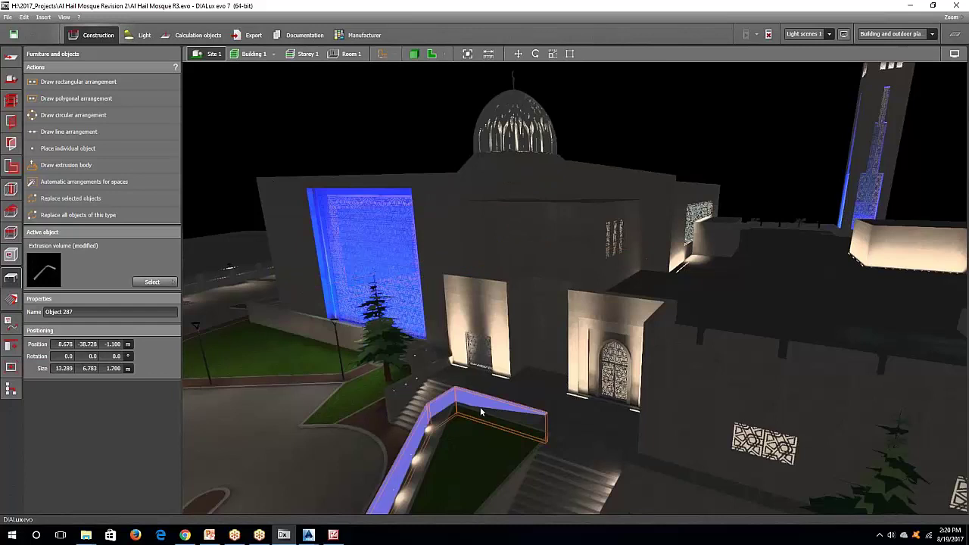
pyautogui.click(394, 402)
pyautogui.click(371, 420)
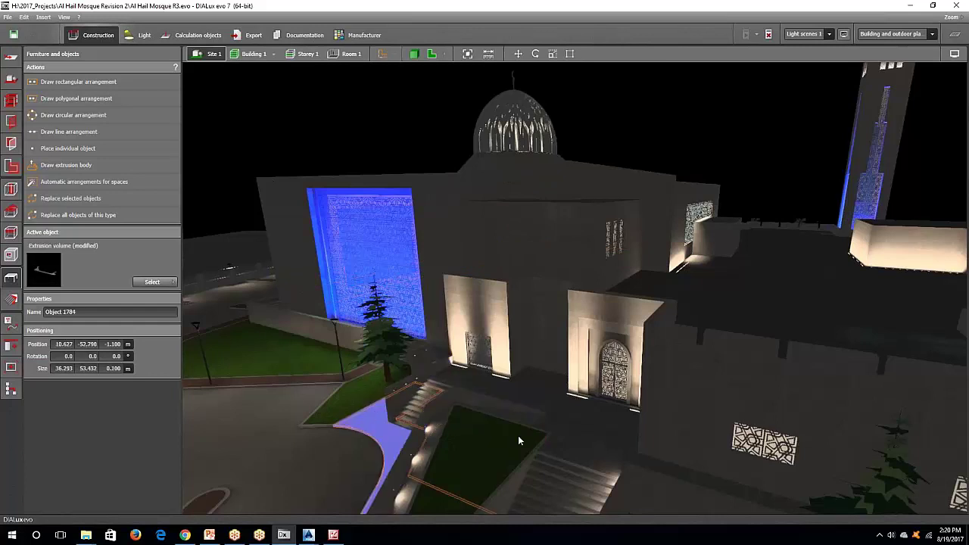
pyautogui.click(566, 417)
# Step: Inspect how the parking area's ground was modelled by individually selecting the lawn volume and the paving strips between the parking bays
pyautogui.click(304, 426)
pyautogui.moveTo(304, 426); pyautogui.dragTo(443, 357, button='middle')
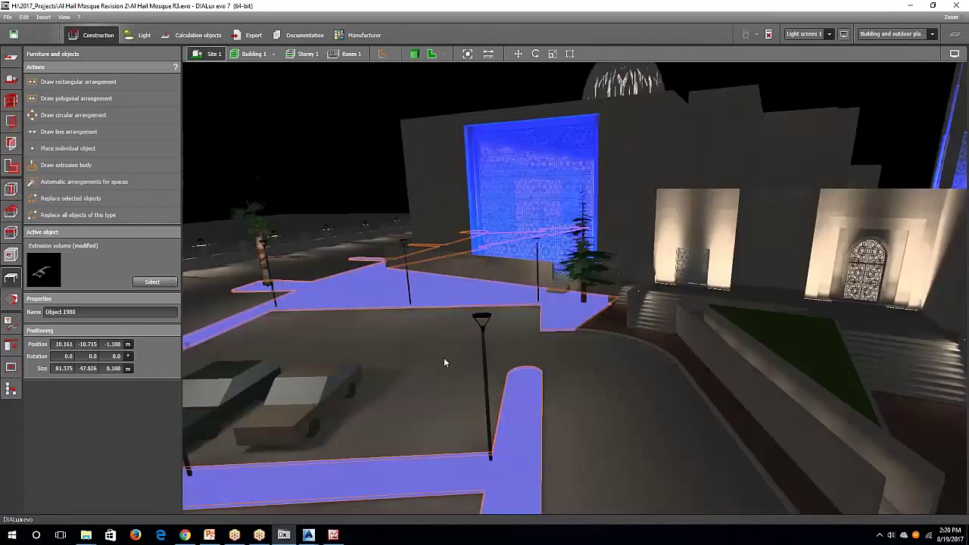
pyautogui.moveTo(443, 357); pyautogui.dragTo(452, 356, button='right')
pyautogui.click(452, 356)
pyautogui.click(386, 351)
pyautogui.click(577, 428)
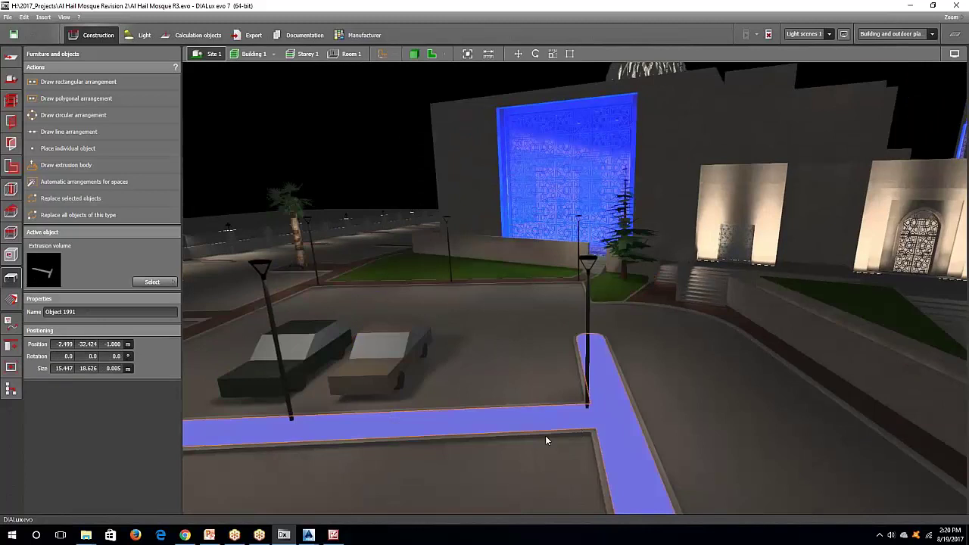
pyautogui.scroll(-3, 545, 436)
pyautogui.moveTo(545, 437); pyautogui.dragTo(613, 439, button='right')
pyautogui.scroll(3, 469, 335)
pyautogui.click(469, 335)
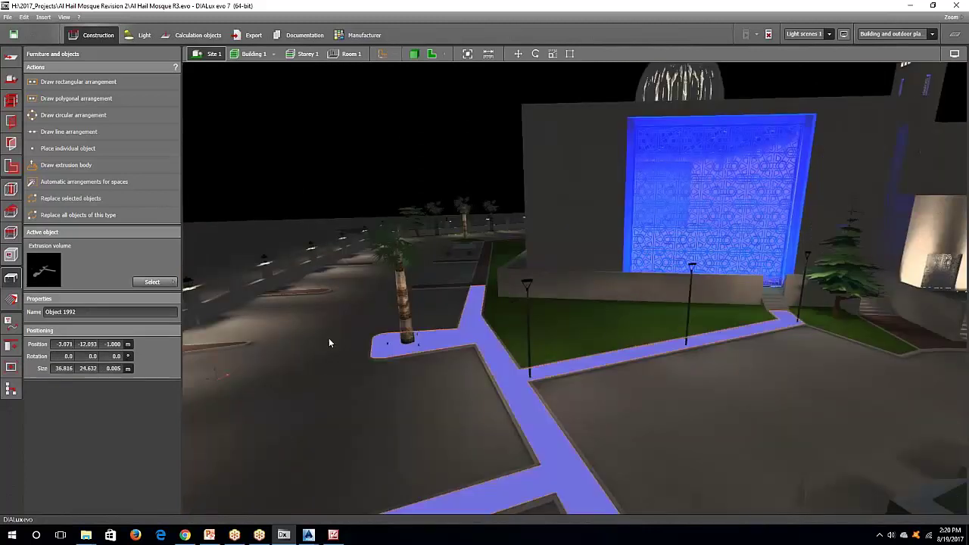
# Step: Inspect the walkway strip and the lawn volume in front of the facade with two blue lattice screens by selecting each
pyautogui.moveTo(328, 337); pyautogui.dragTo(469, 469, button='right')
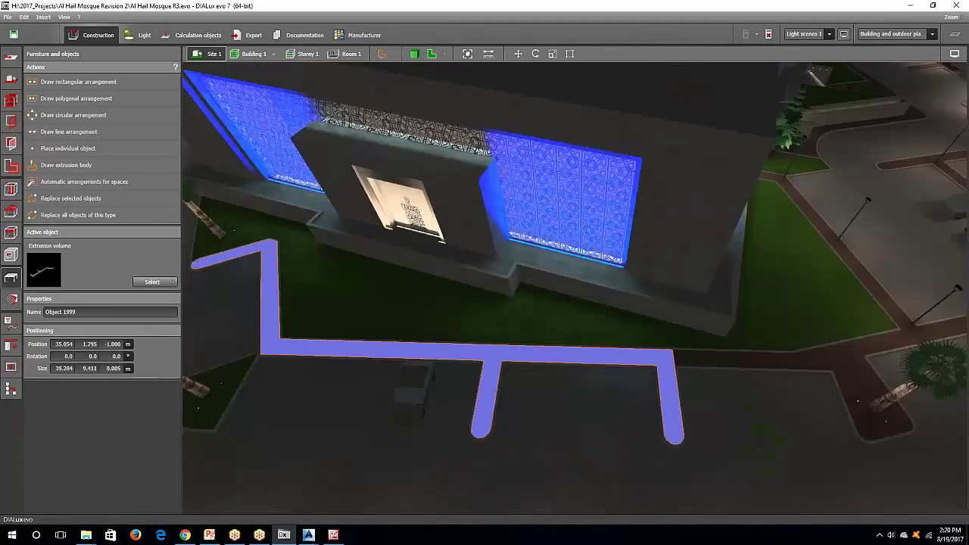
pyautogui.moveTo(424, 303); pyautogui.dragTo(656, 310, button='middle')
pyautogui.moveTo(575, 318); pyautogui.dragTo(651, 318, button='right')
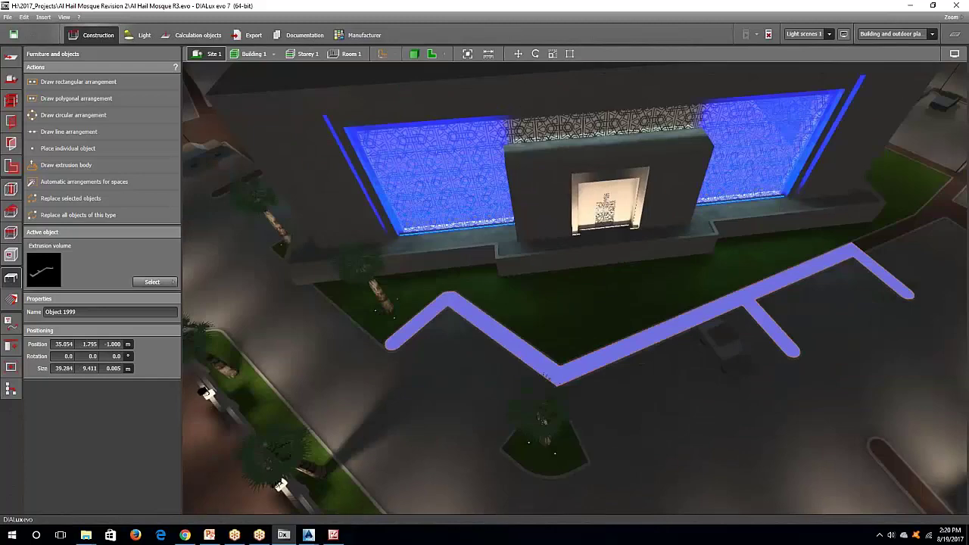
pyautogui.moveTo(575, 341); pyautogui.dragTo(611, 277, button='middle')
pyautogui.click(561, 387)
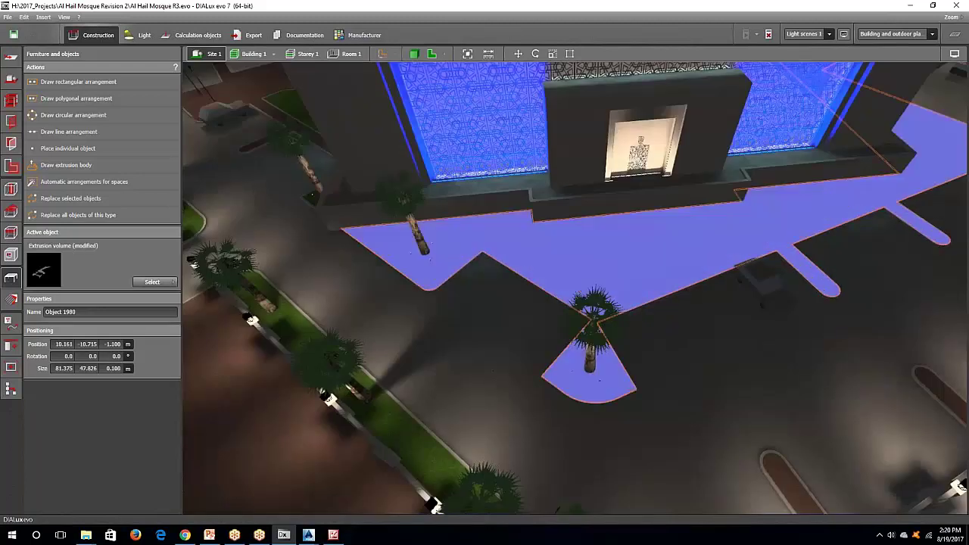
pyautogui.moveTo(492, 370); pyautogui.dragTo(394, 341, button='right')
pyautogui.moveTo(470, 281); pyautogui.dragTo(325, 293, button='right')
pyautogui.scroll(3, 467, 295)
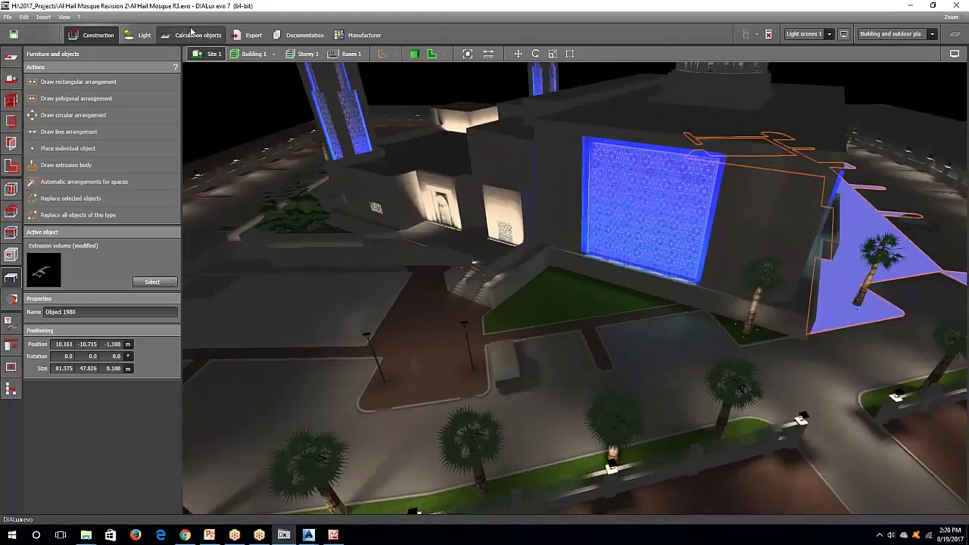
# Step: Open the project's saved views for export and display views Site 1 (250) and Site 1 (252)
pyautogui.click(243, 35)
pyautogui.click(9, 57)
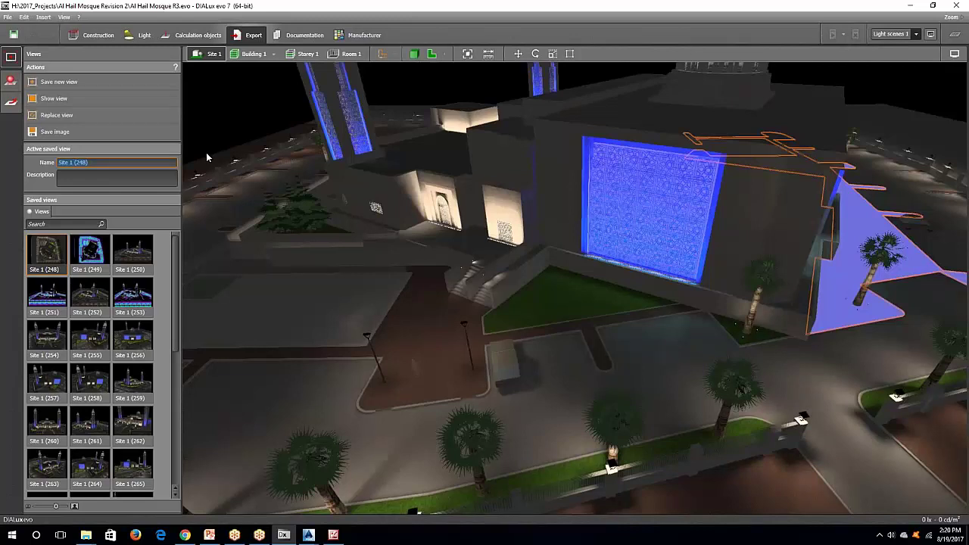
pyautogui.moveTo(235, 183); pyautogui.dragTo(393, 212)
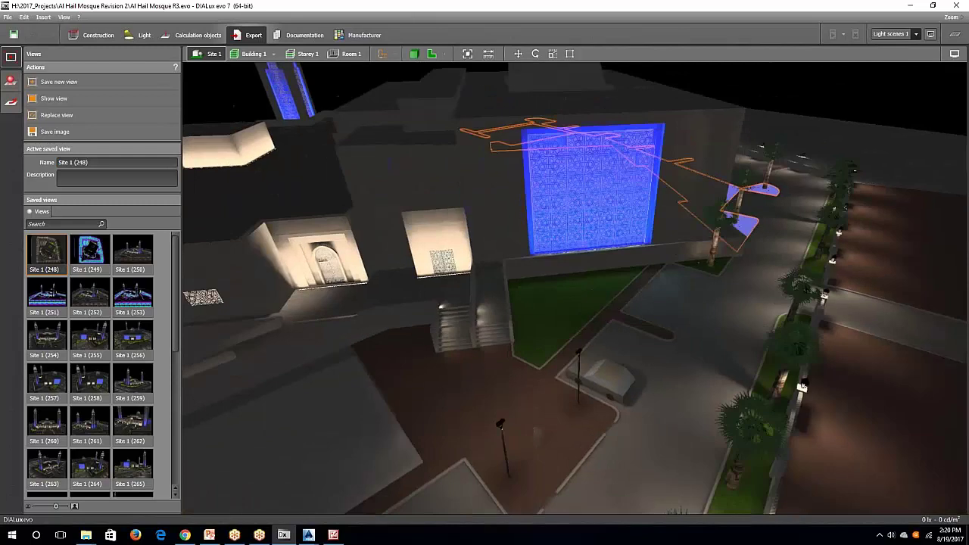
pyautogui.moveTo(801, 387); pyautogui.dragTo(530, 227)
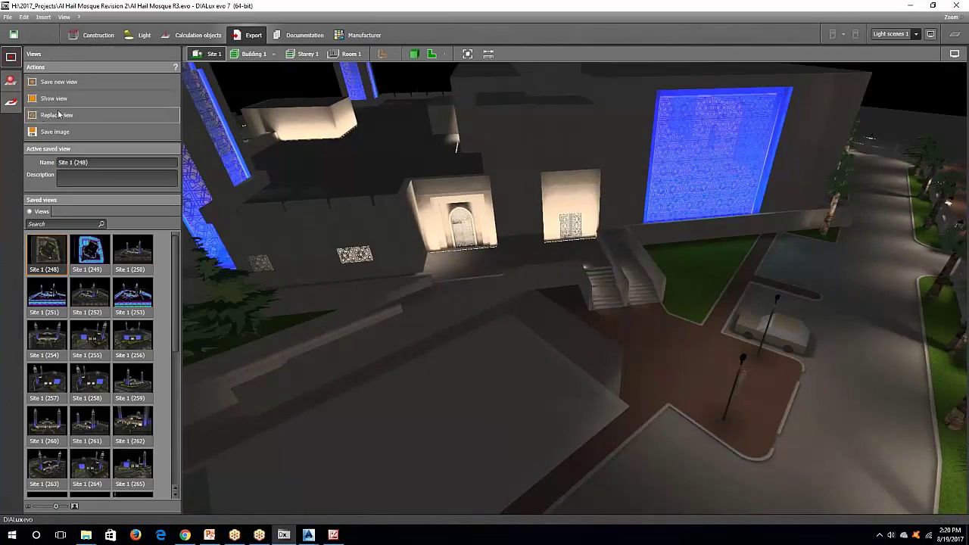
pyautogui.click(142, 258)
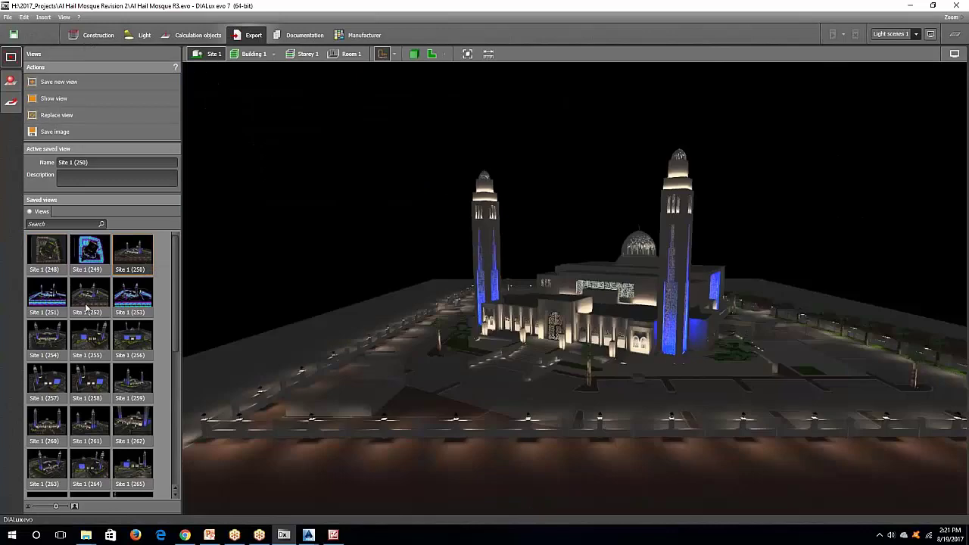
pyautogui.click(89, 299)
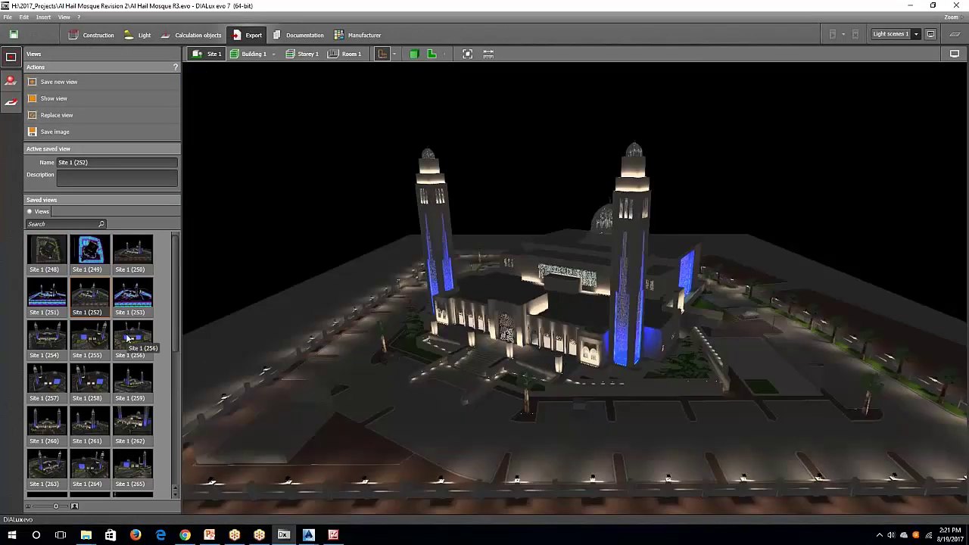
# Step: Display the saved views Site 1 (256), (255), (254), (257), (258) and (259) one after another
pyautogui.click(127, 338)
pyautogui.click(87, 344)
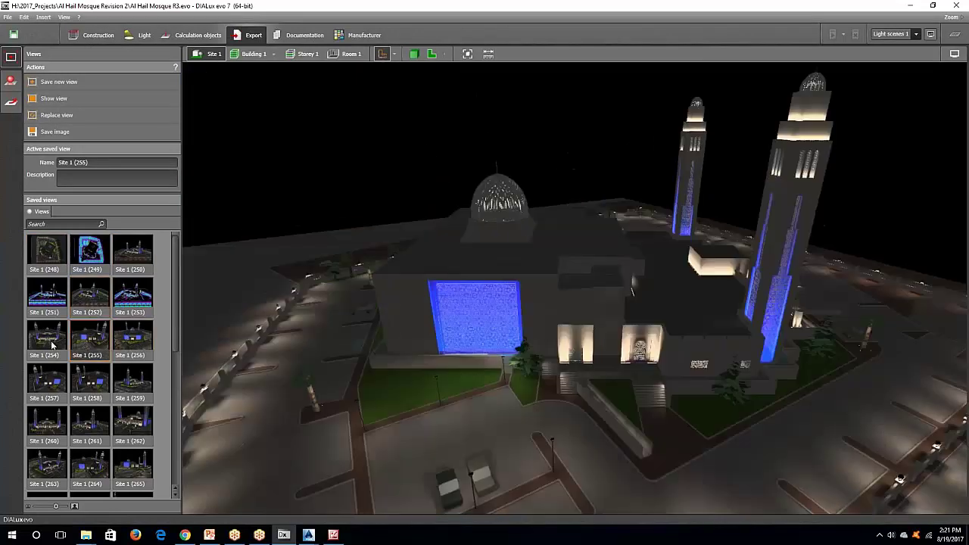
pyautogui.click(52, 344)
pyautogui.click(47, 375)
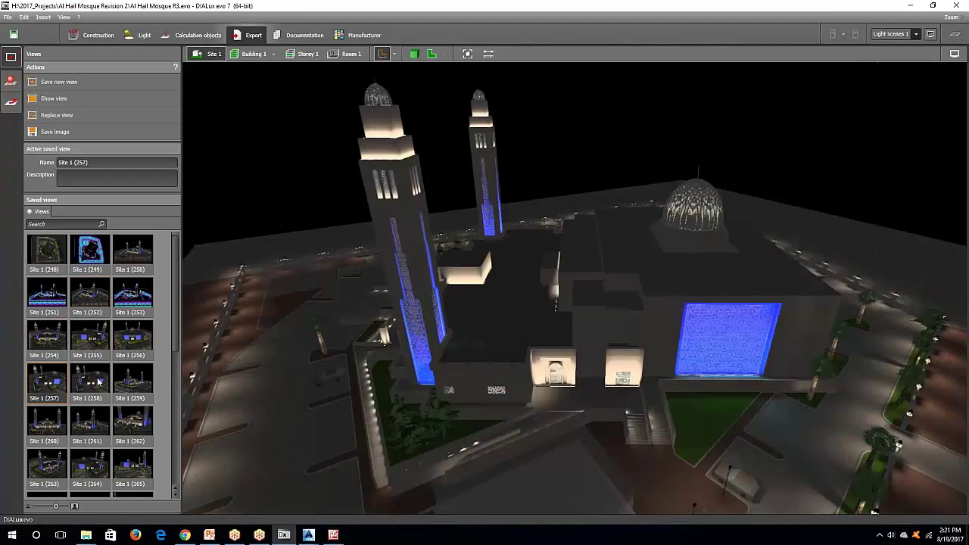
pyautogui.click(99, 382)
pyautogui.click(134, 378)
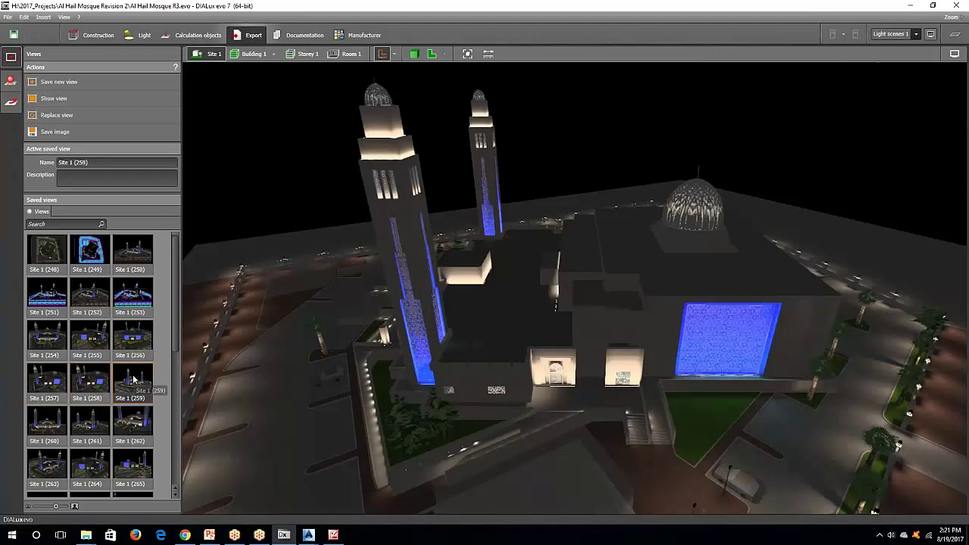
# Step: Display the saved views Site 1 (262), (261) and (260), and examine the main entrance facade and its lit steps up close
pyautogui.click(129, 424)
pyautogui.click(91, 425)
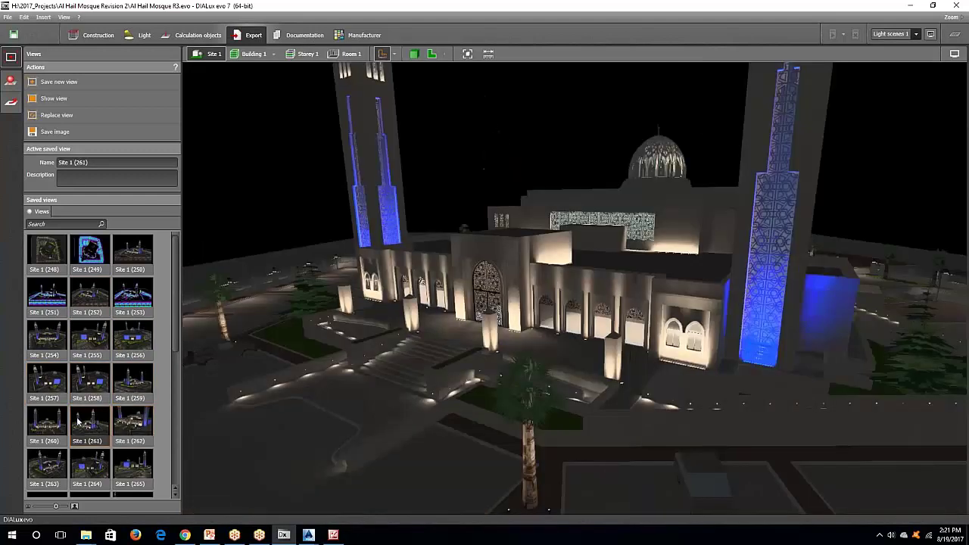
pyautogui.click(46, 421)
pyautogui.moveTo(231, 270); pyautogui.dragTo(474, 386, button='right')
pyautogui.scroll(4, 546, 349)
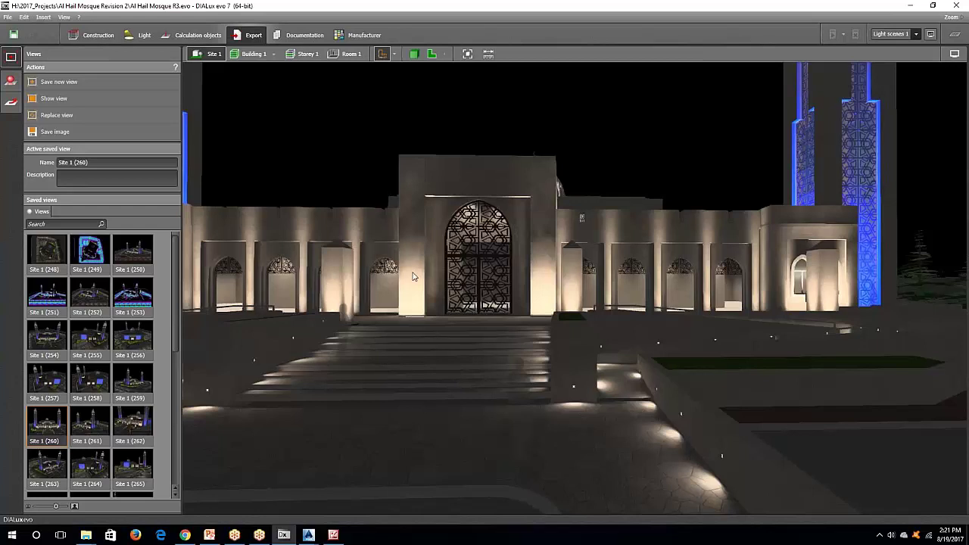
pyautogui.moveTo(320, 166); pyautogui.dragTo(363, 168, button='right')
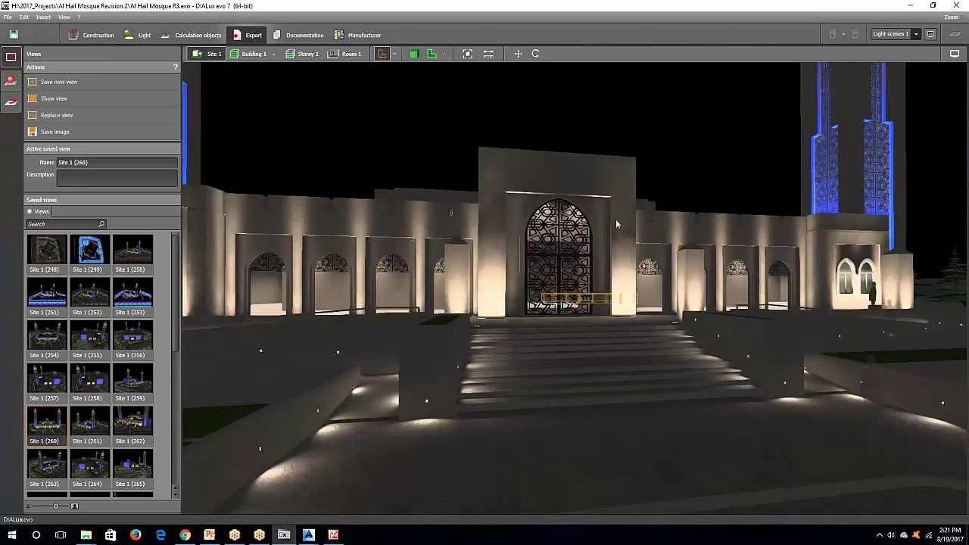
# Step: Inspect the lattice door of the main entrance up close by selecting one of its lower panels
pyautogui.moveTo(549, 306); pyautogui.dragTo(600, 269, button='right')
pyautogui.scroll(3, 586, 407)
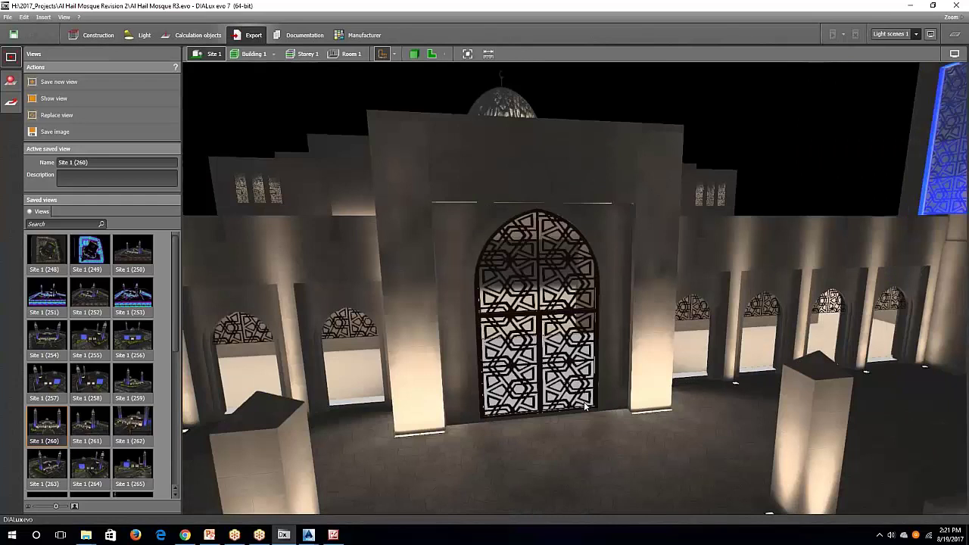
pyautogui.click(583, 409)
pyautogui.scroll(2, 583, 409)
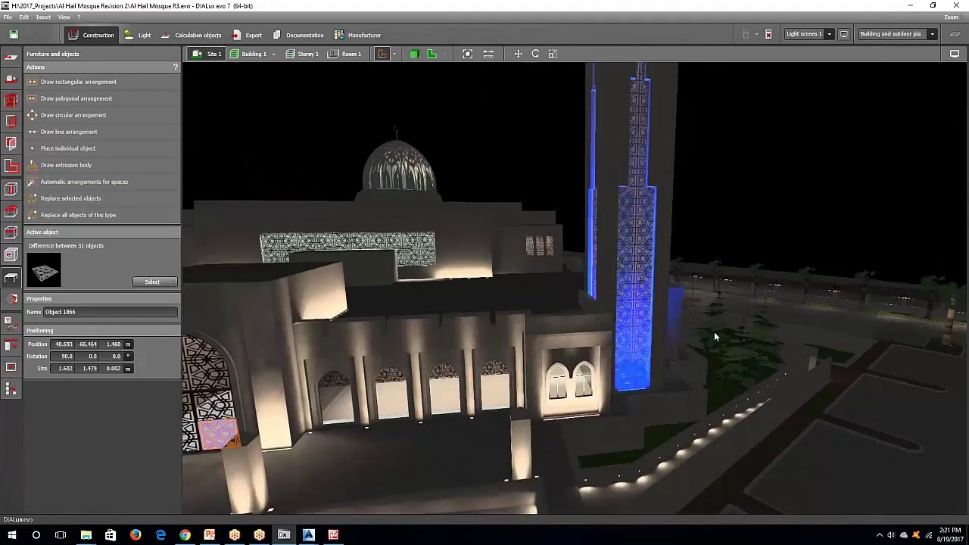
# Step: Select the blue-lit lattice screen on the minaret beside the arcade and examine its lower end at the minaret's base
pyautogui.scroll(3, 605, 271)
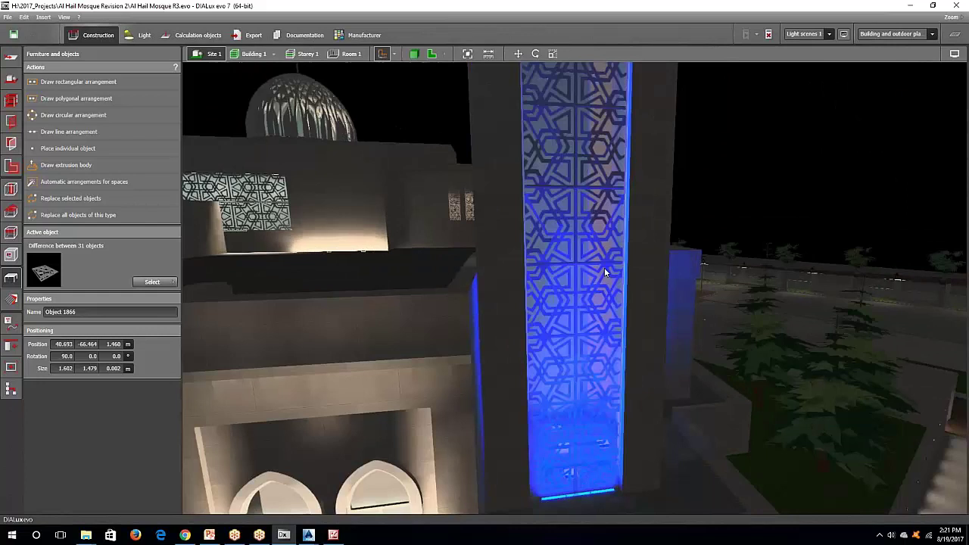
pyautogui.click(565, 494)
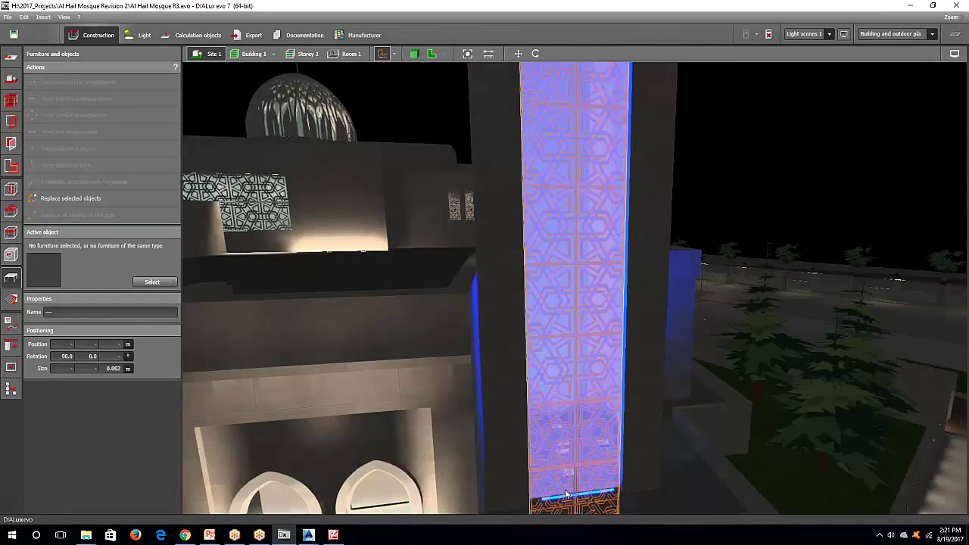
pyautogui.scroll(3, 565, 494)
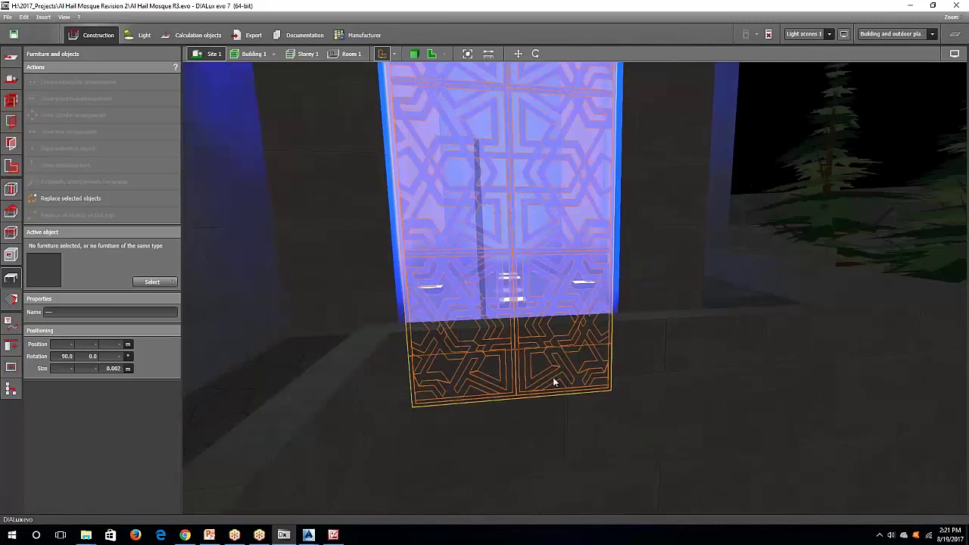
pyautogui.moveTo(555, 383); pyautogui.dragTo(571, 368, button='middle')
pyautogui.scroll(-2, 569, 363)
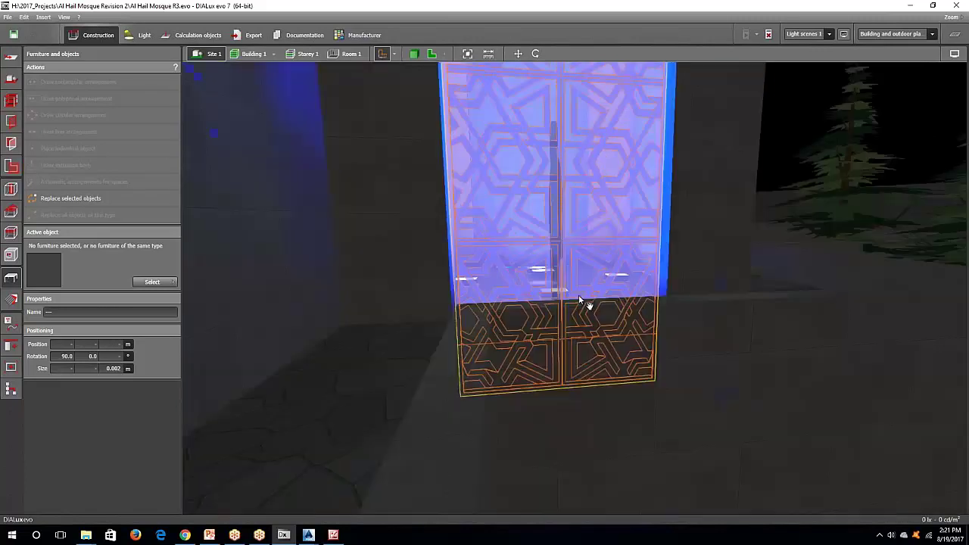
pyautogui.scroll(-3, 579, 341)
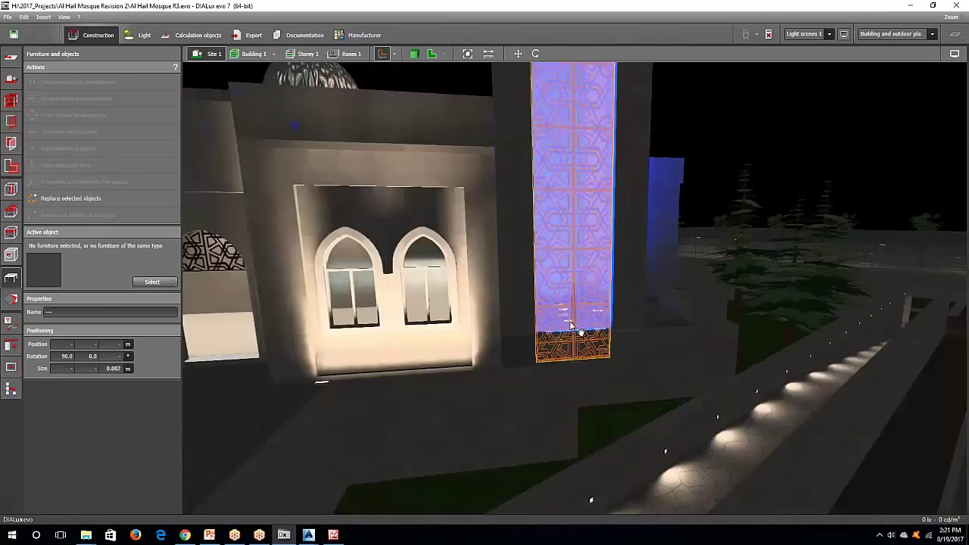
pyautogui.scroll(-3, 569, 325)
# Step: Examine the lattice panels in the three narrow openings near the top of the minaret
pyautogui.scroll(-3, 629, 274)
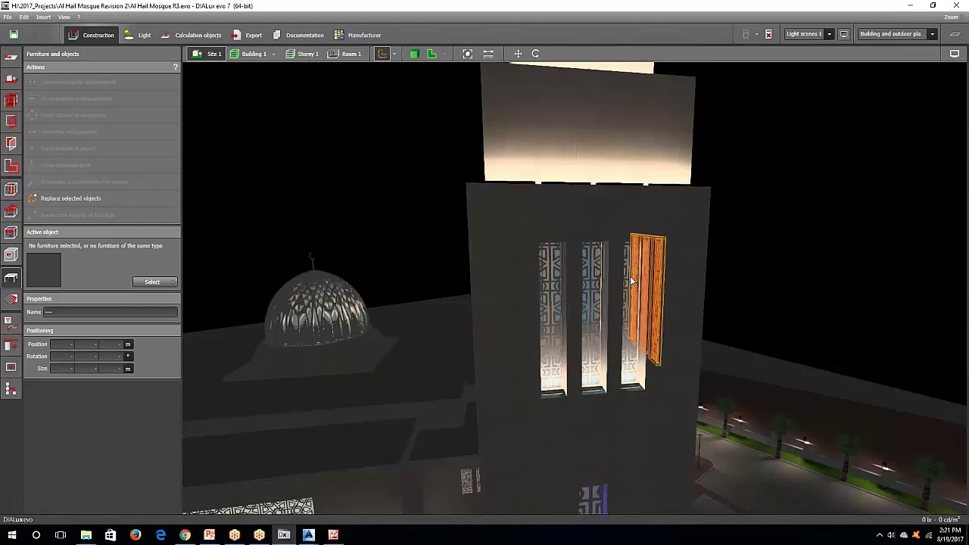
pyautogui.moveTo(681, 317); pyautogui.dragTo(453, 241)
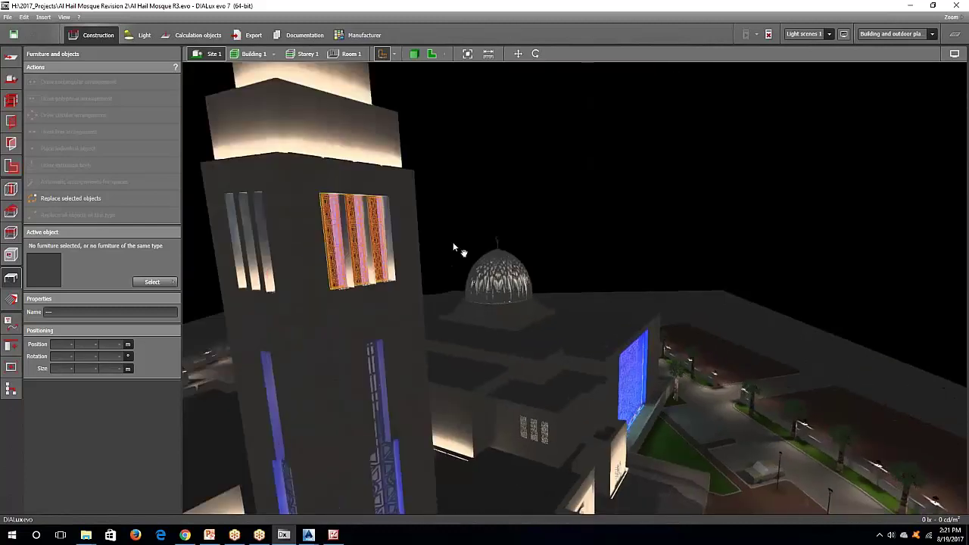
pyautogui.scroll(5, 453, 242)
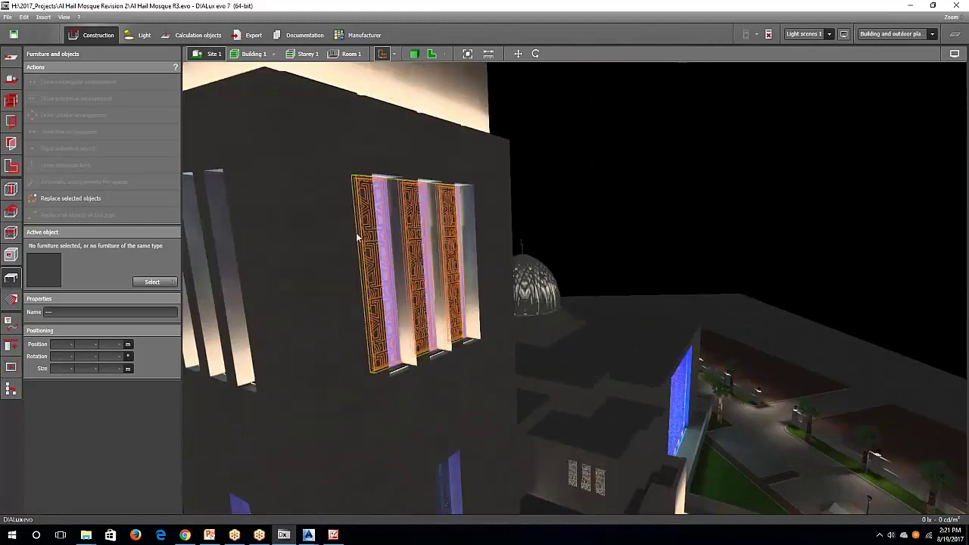
pyautogui.scroll(-5, 357, 237)
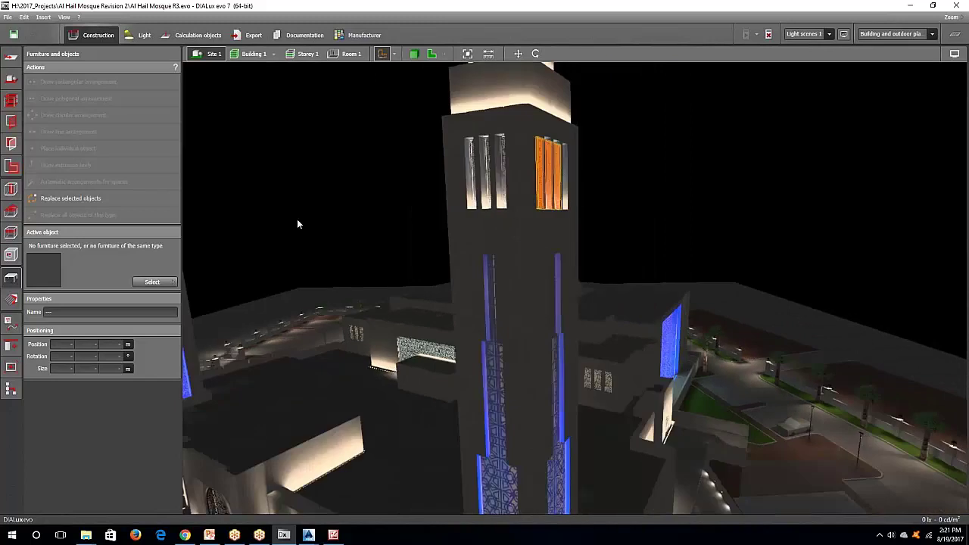
# Step: Select the stepped lattice screen on the other front minaret and view that minaret from the corner of the mosque
pyautogui.moveTo(297, 224); pyautogui.dragTo(396, 236)
pyautogui.click(395, 241)
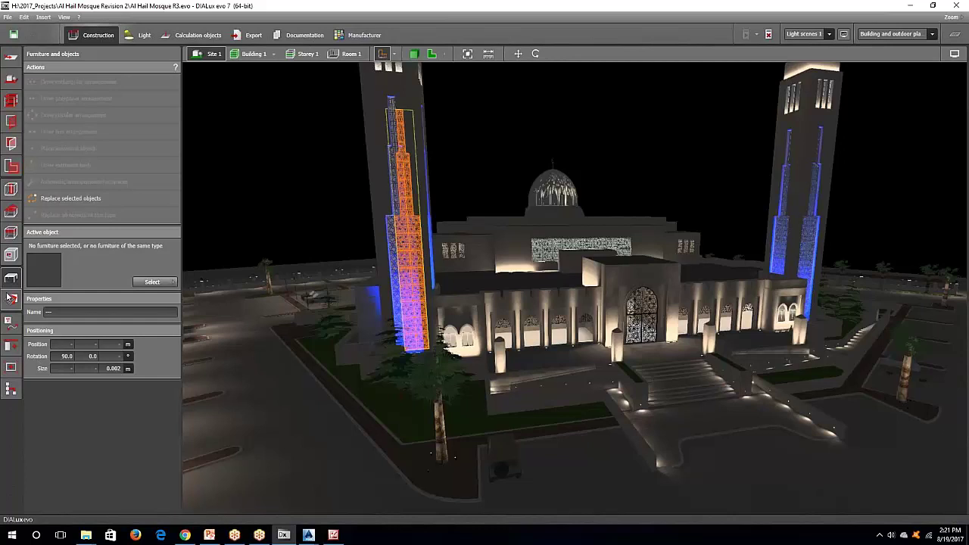
pyautogui.moveTo(270, 184); pyautogui.dragTo(515, 230)
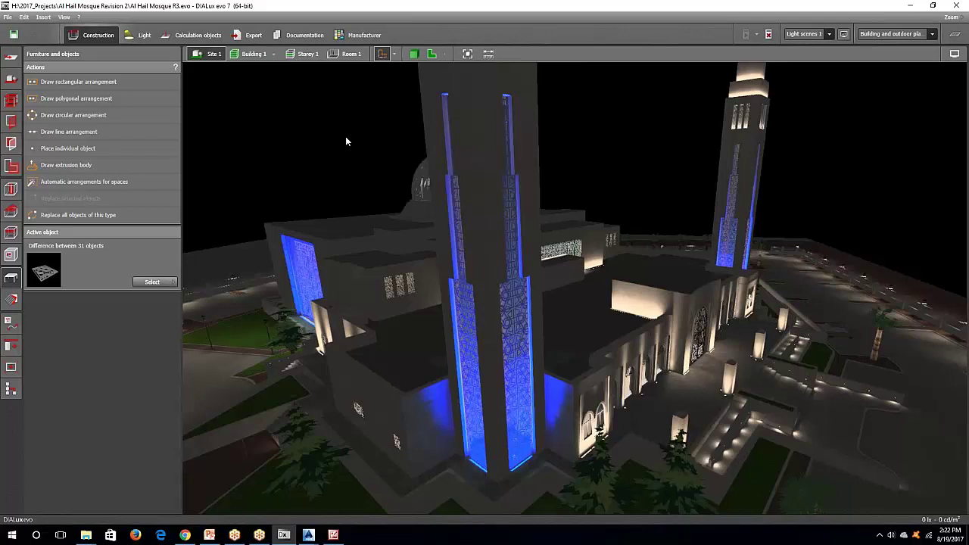
# Step: Switch to the PowerPoint presentation and highlight the façade methods using Sketchup import and building build-up
pyautogui.click(208, 534)
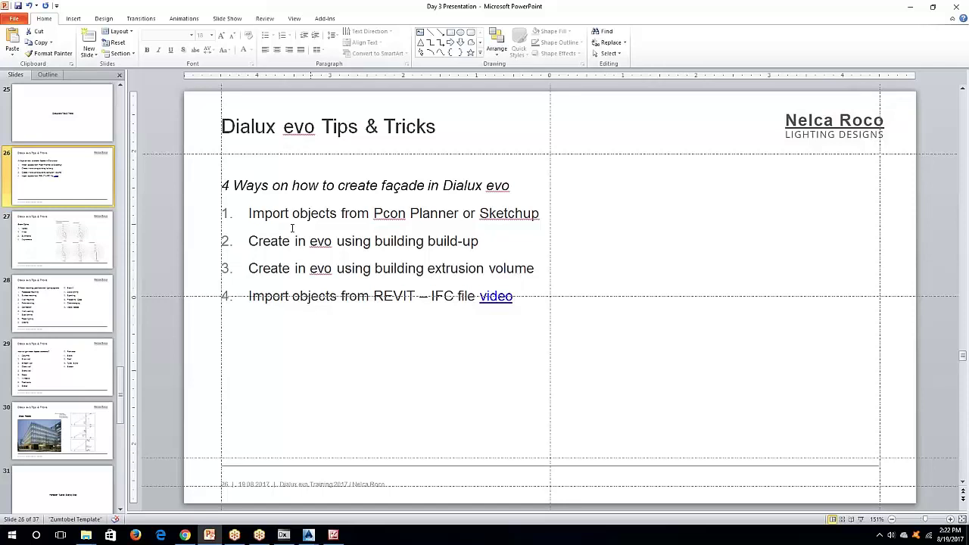
pyautogui.moveTo(249, 214); pyautogui.dragTo(536, 219)
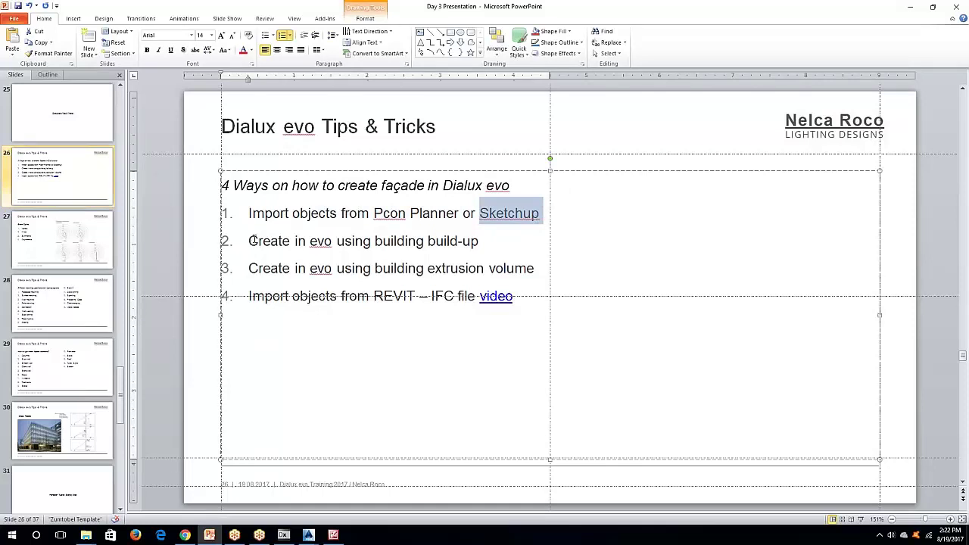
pyautogui.moveTo(249, 241); pyautogui.dragTo(455, 241)
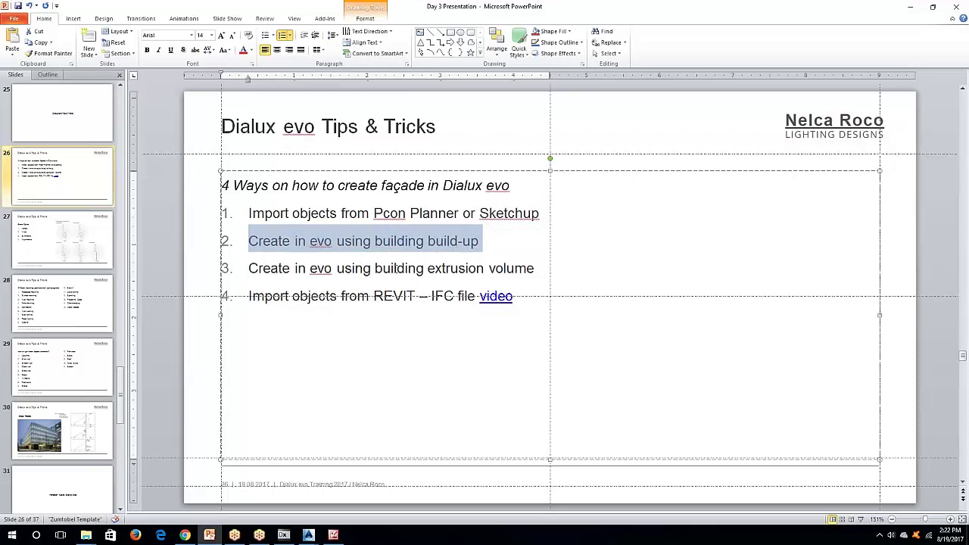
# Step: View the mosque in DIALux evo, and return to the PowerPoint slide to highlight the extrusion volume and building methods
pyautogui.click(283, 535)
pyautogui.moveTo(319, 192); pyautogui.dragTo(305, 170, button='right')
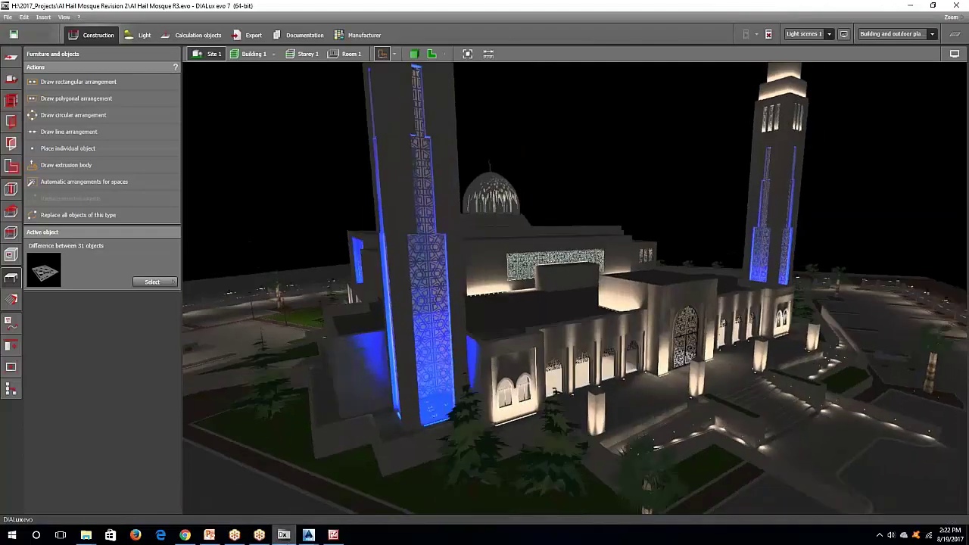
pyautogui.click(210, 535)
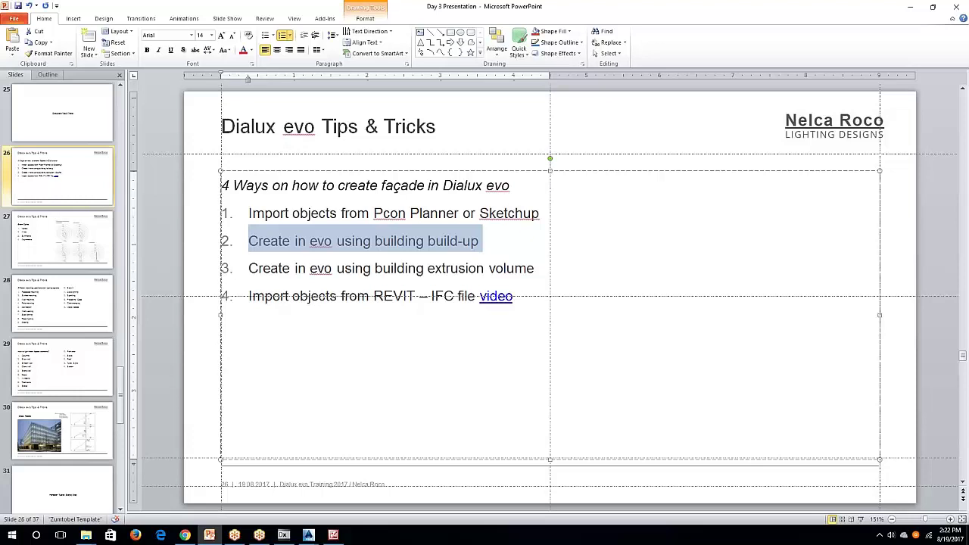
pyautogui.moveTo(437, 272); pyautogui.dragTo(534, 269)
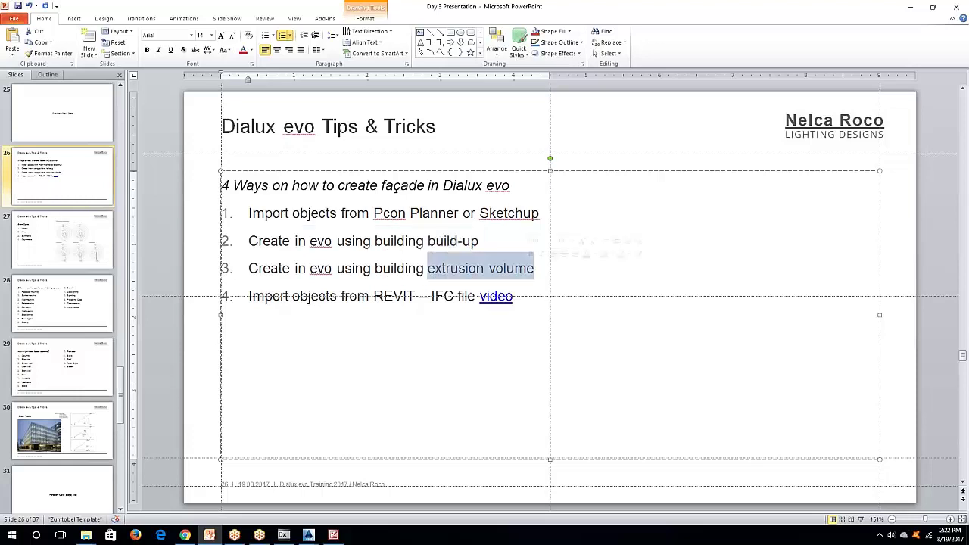
pyautogui.moveTo(382, 240); pyautogui.dragTo(416, 240)
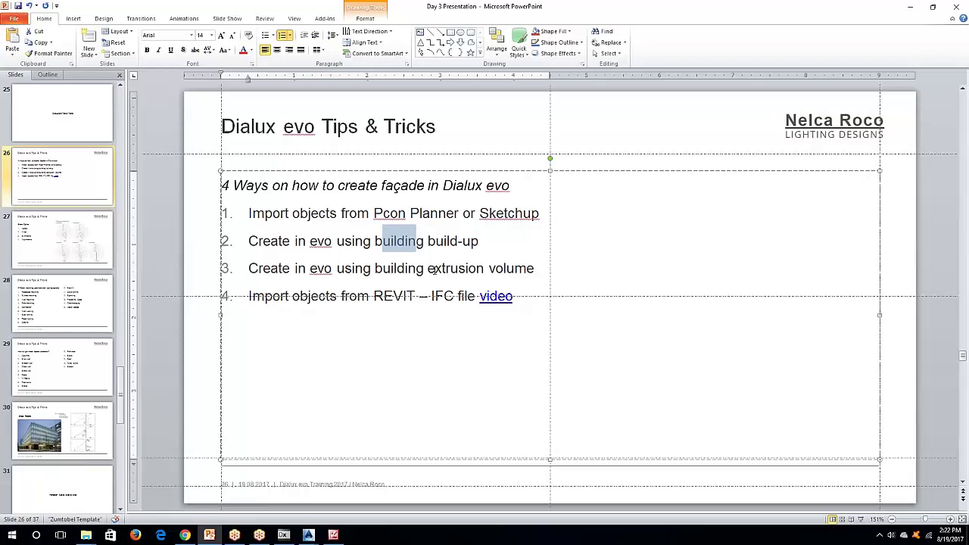
# Step: Switch to DIALux evo and display Storey 1 and Room 1 of Building 1 on their own
pyautogui.click(283, 535)
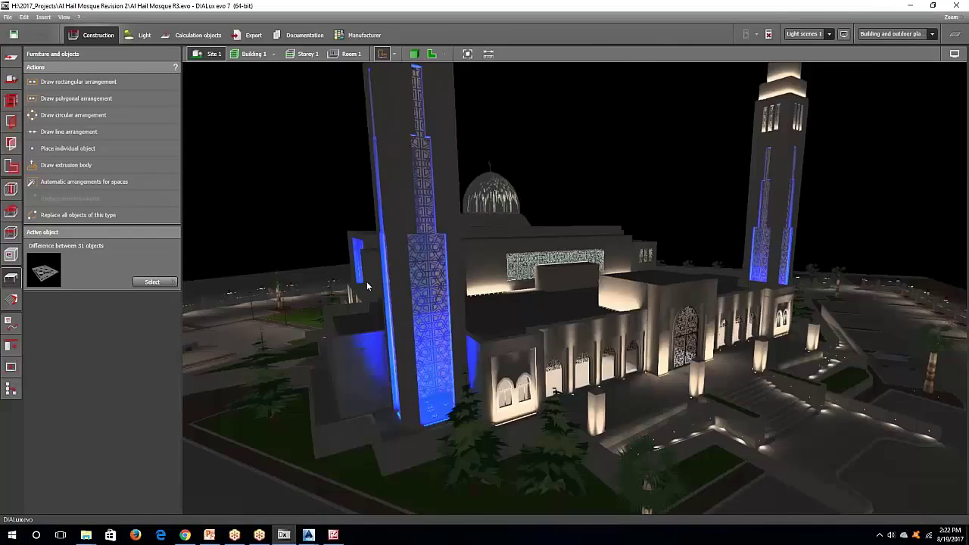
pyautogui.click(273, 54)
pyautogui.click(304, 55)
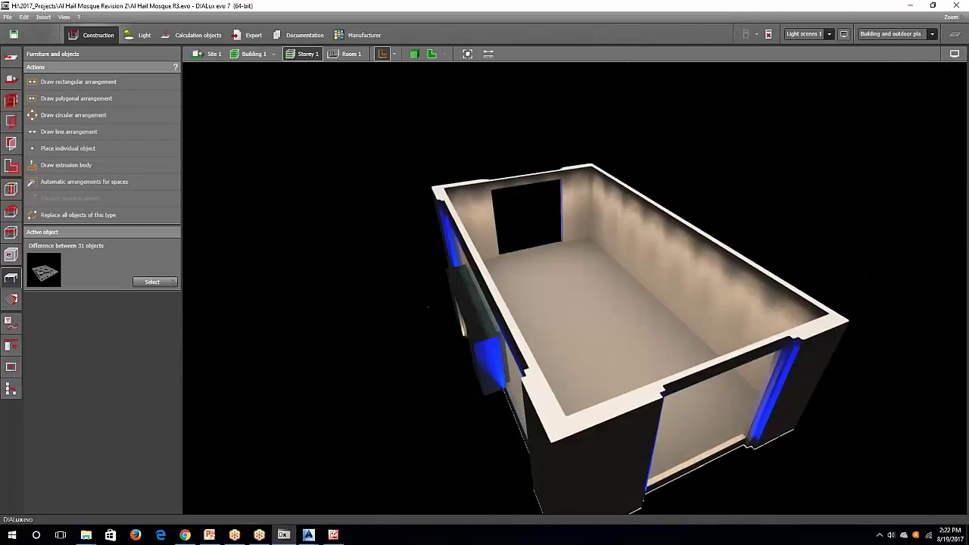
pyautogui.click(350, 54)
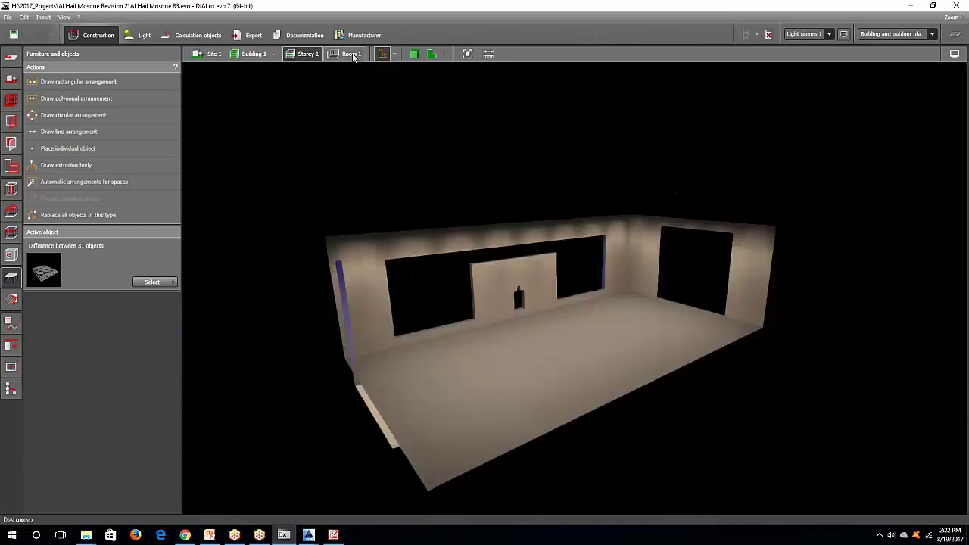
# Step: Display Building 2 on its own and examine the minaret's stepped openings
pyautogui.click(266, 56)
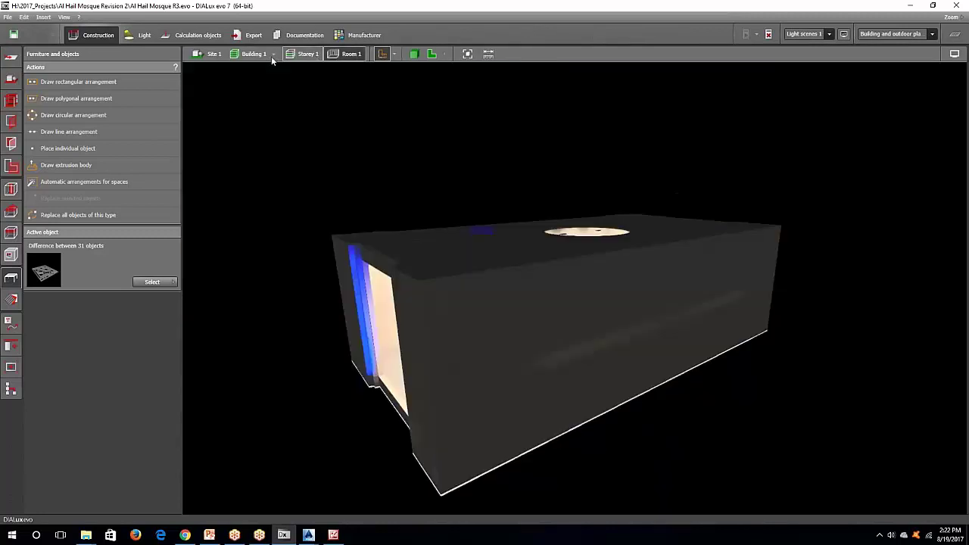
pyautogui.click(272, 56)
pyautogui.click(285, 84)
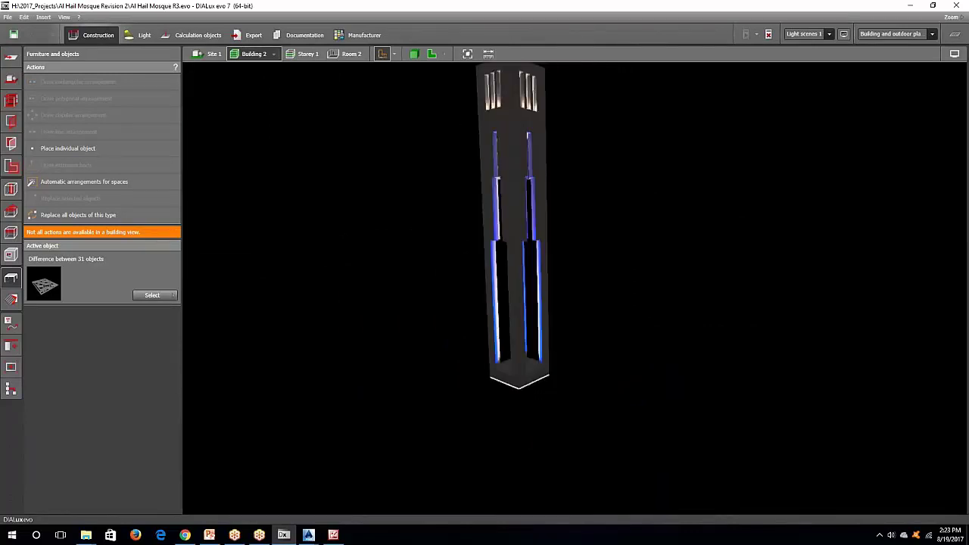
pyautogui.scroll(3, 382, 227)
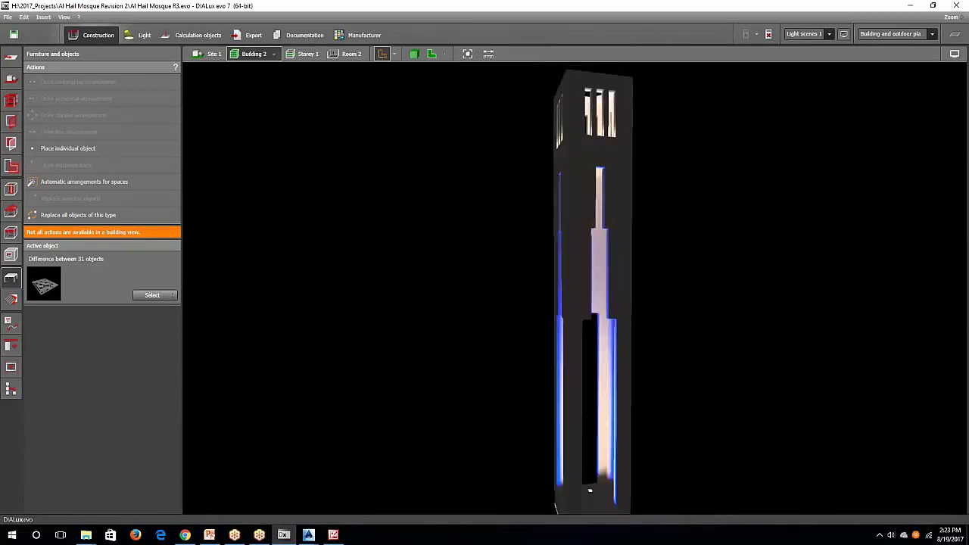
# Step: Display Building 3 on its own and examine its exterior and lit interior
pyautogui.click(273, 54)
pyautogui.click(292, 66)
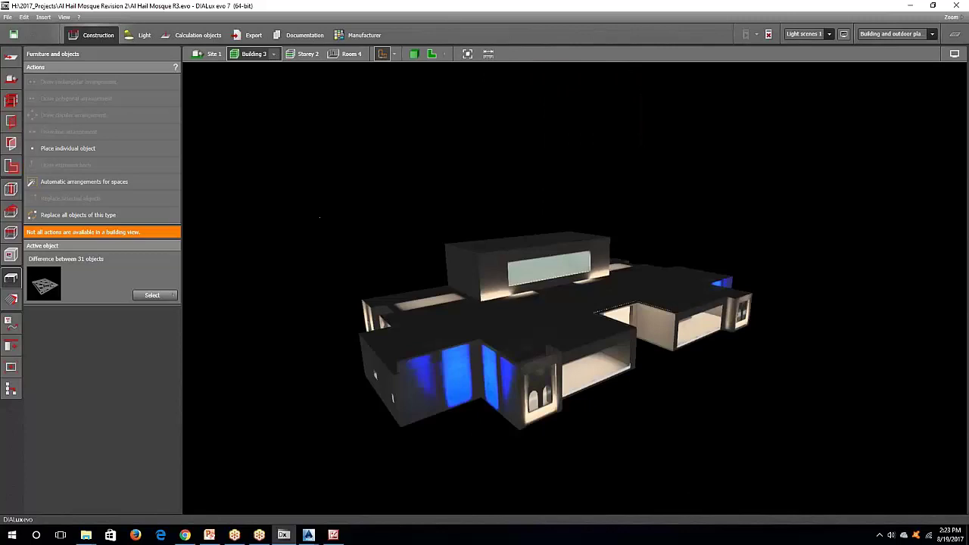
pyautogui.moveTo(469, 331); pyautogui.dragTo(617, 333, button='right')
pyautogui.scroll(5, 579, 325)
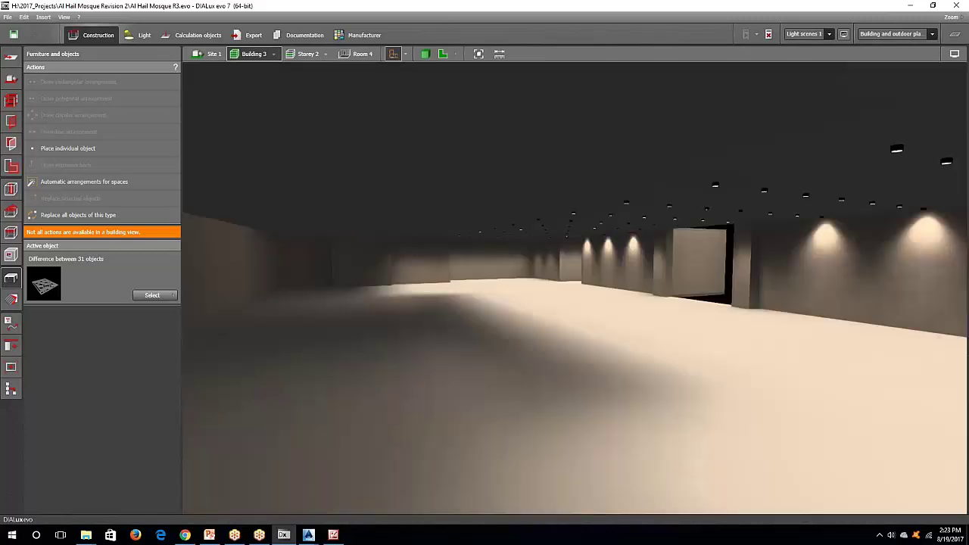
pyautogui.moveTo(681, 143); pyautogui.dragTo(481, 359, button='right')
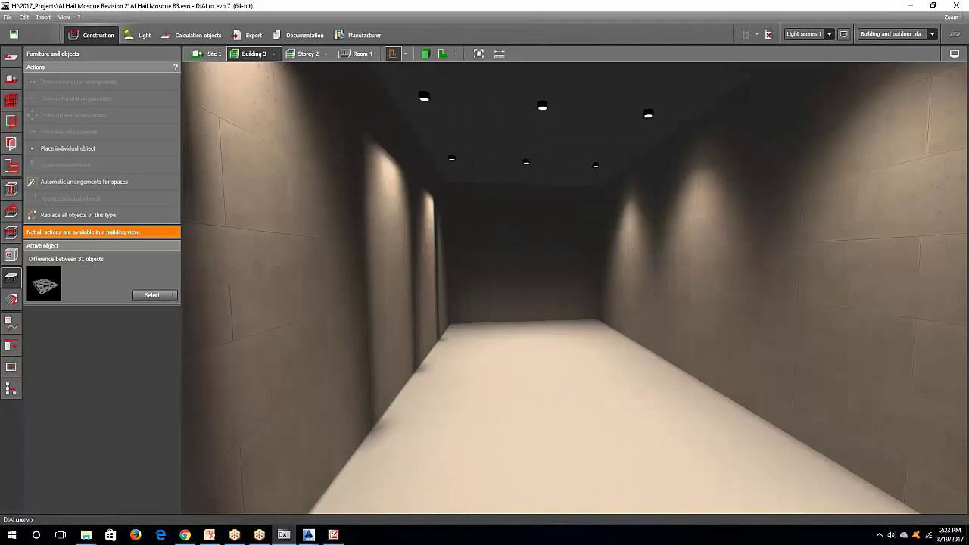
# Step: Display Building 4 and Building 5 in turn, and examine the arched entrance portal up close
pyautogui.click(276, 55)
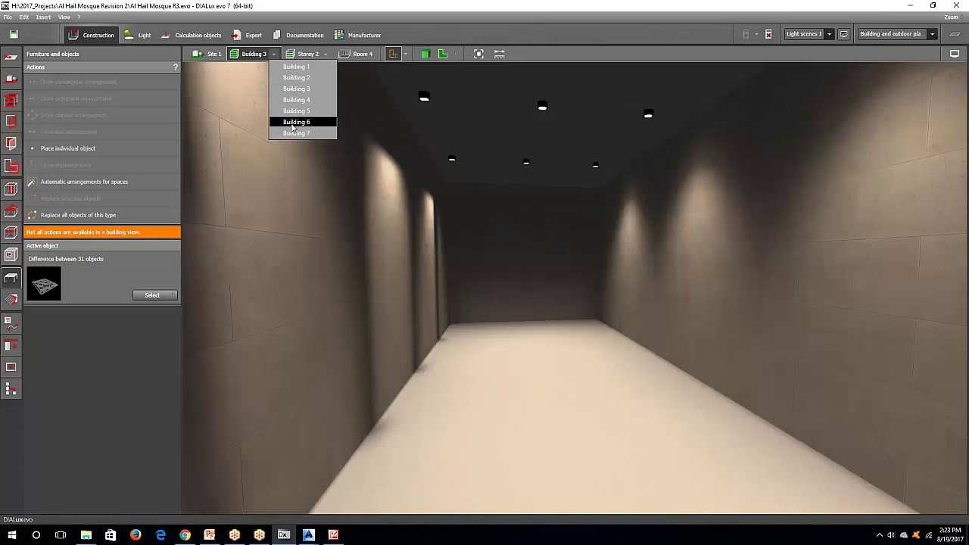
pyautogui.click(303, 126)
pyautogui.click(274, 55)
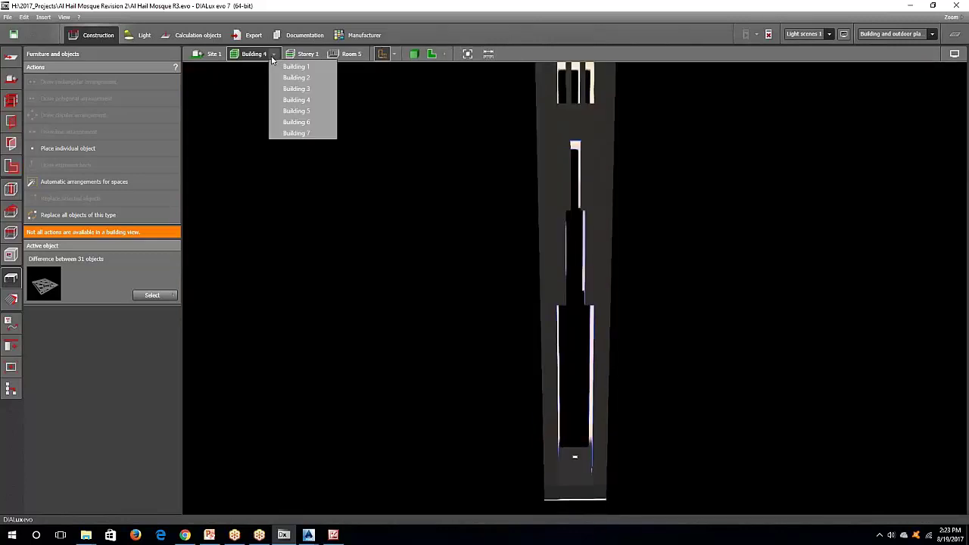
pyautogui.click(298, 114)
pyautogui.moveTo(307, 198); pyautogui.dragTo(466, 310, button='right')
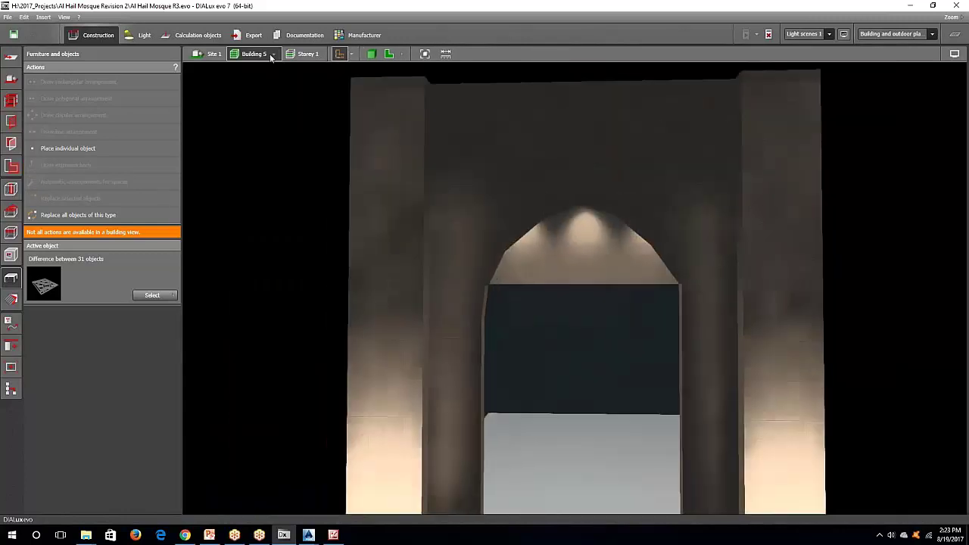
# Step: Display Building 6 on its own and examine the lit walls behind its tall window openings
pyautogui.click(273, 54)
pyautogui.click(288, 122)
pyautogui.moveTo(347, 253); pyautogui.dragTo(597, 145, button='right')
pyautogui.scroll(10, 685, 236)
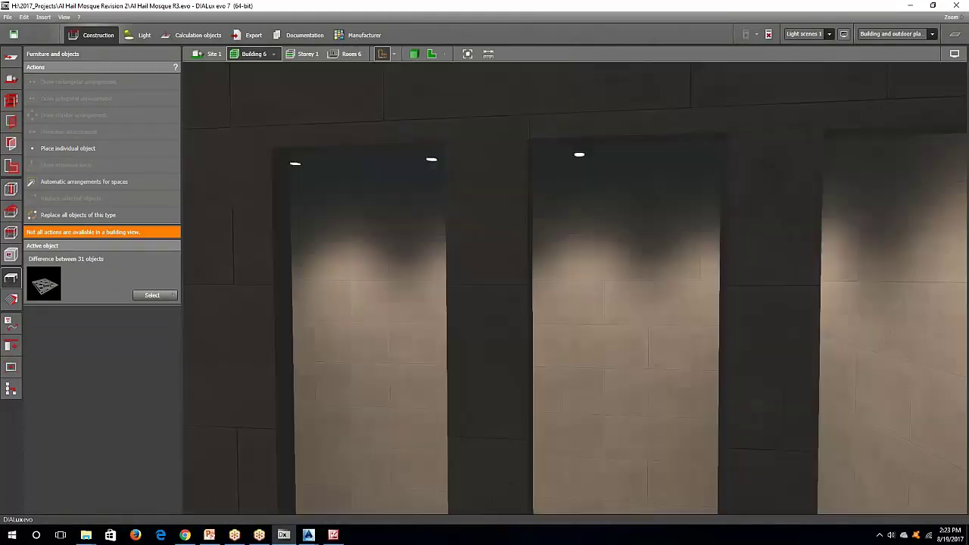
pyautogui.moveTo(502, 216); pyautogui.dragTo(511, 239, button='right')
pyautogui.scroll(-3, 510, 236)
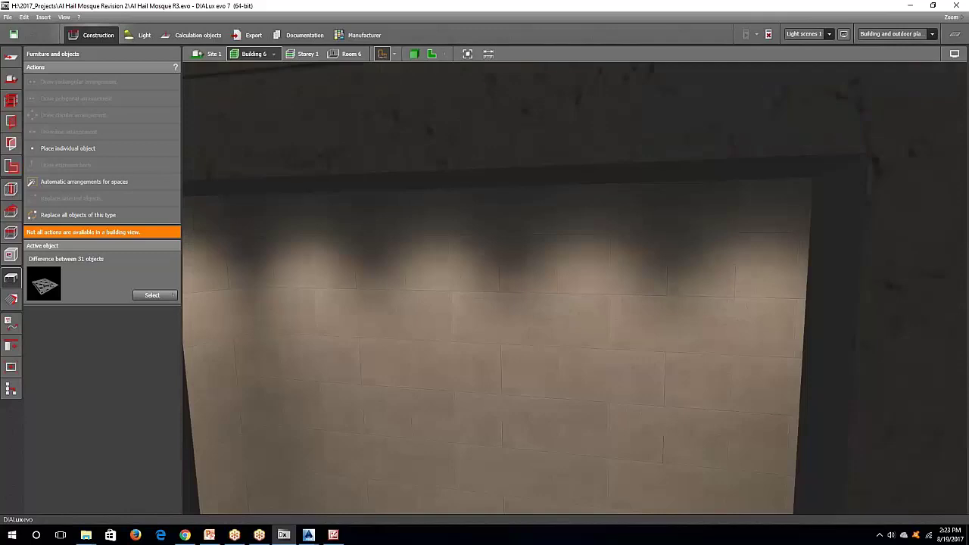
# Step: Display Building 7 on its own and examine the exterior wall with its three tall lit openings
pyautogui.click(274, 54)
pyautogui.click(291, 131)
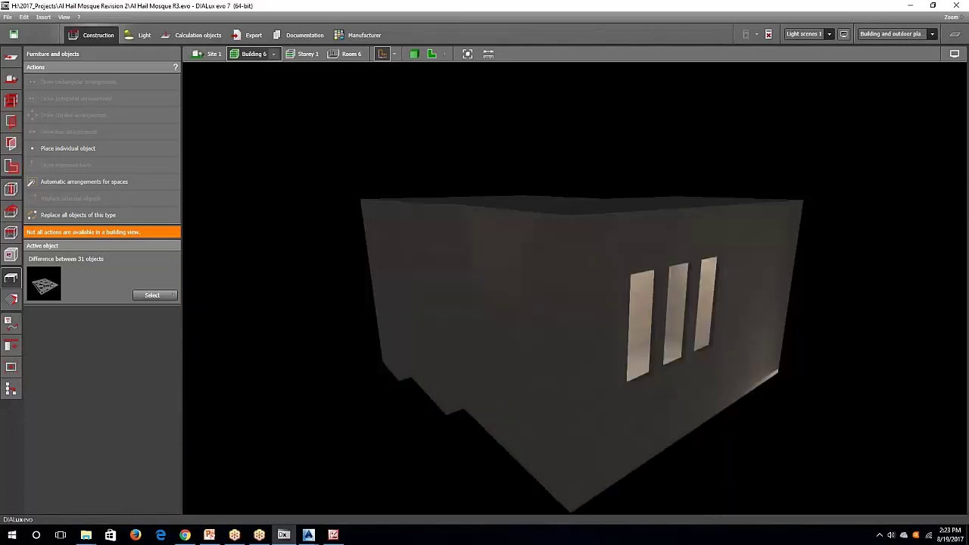
pyautogui.moveTo(560, 291); pyautogui.dragTo(458, 310, button='right')
pyautogui.scroll(5, 461, 258)
pyautogui.moveTo(458, 261); pyautogui.dragTo(484, 254, button='right')
pyautogui.scroll(-5, 416, 247)
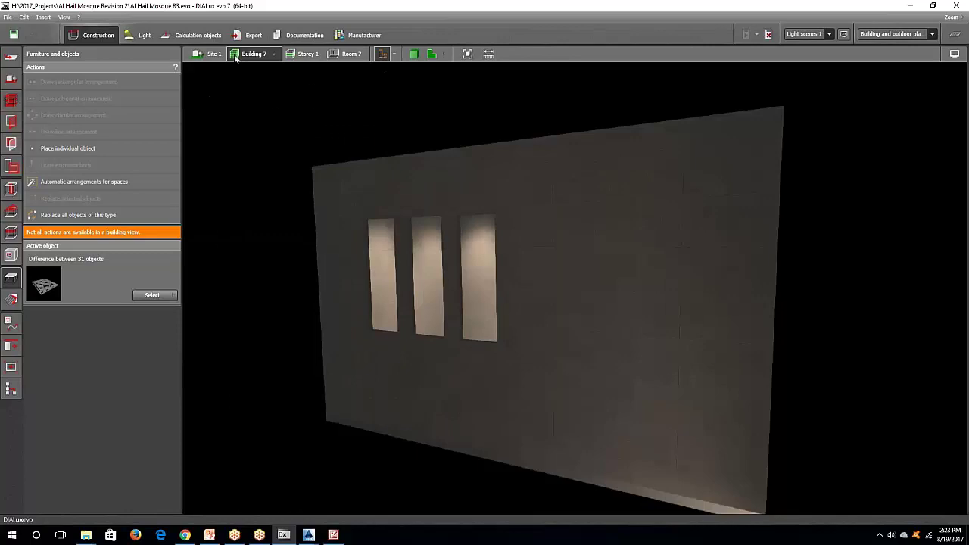
# Step: Return to the whole Site 1 view and identify the raised platform around the mosque by selecting and deselecting it
pyautogui.click(217, 55)
pyautogui.moveTo(318, 344); pyautogui.dragTo(403, 357, button='right')
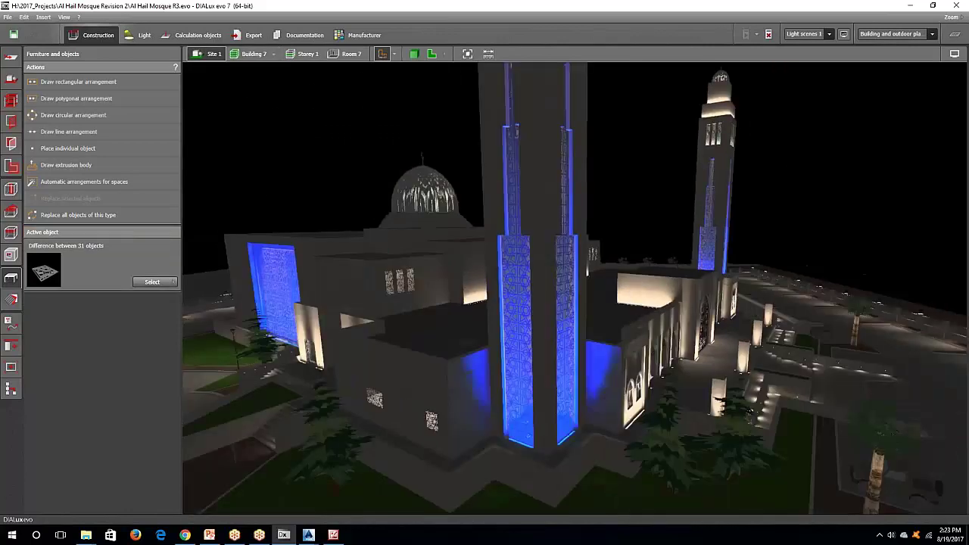
pyautogui.click(403, 359)
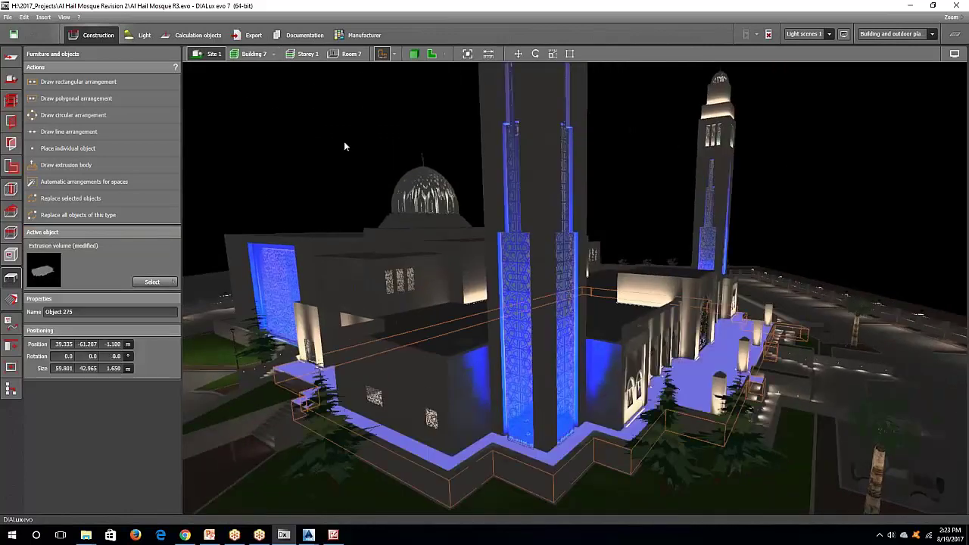
pyautogui.moveTo(662, 189); pyautogui.dragTo(613, 239, button='right')
pyautogui.click(662, 185)
pyautogui.scroll(-4, 616, 219)
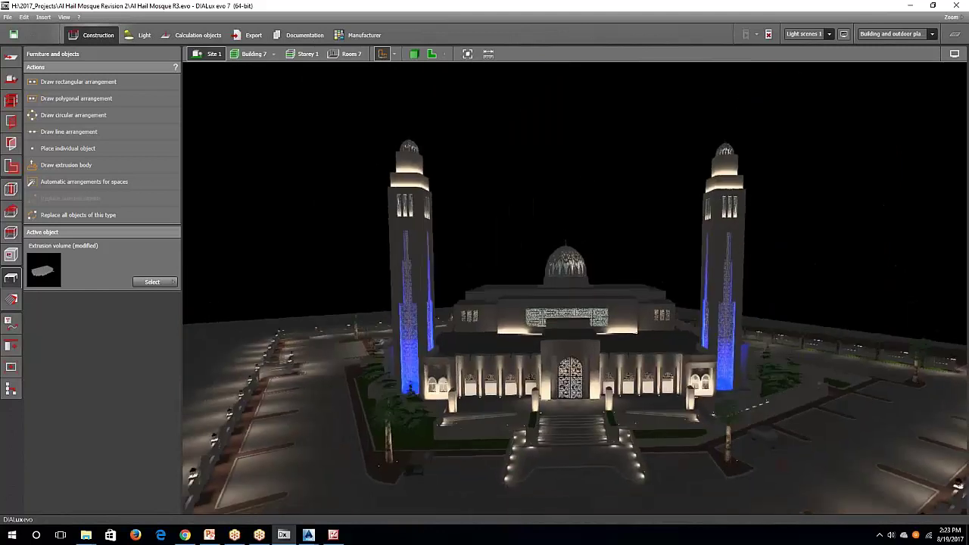
# Step: Examine the whole mosque with both minarets from the front and from an elevated corner angle
pyautogui.click(419, 235)
pyautogui.click(477, 207)
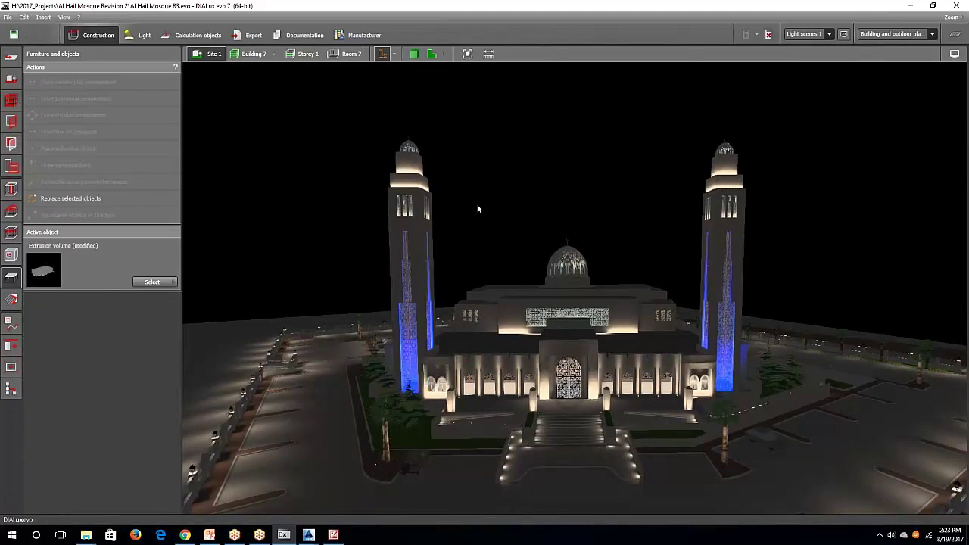
pyautogui.moveTo(724, 224); pyautogui.dragTo(678, 228, button='middle')
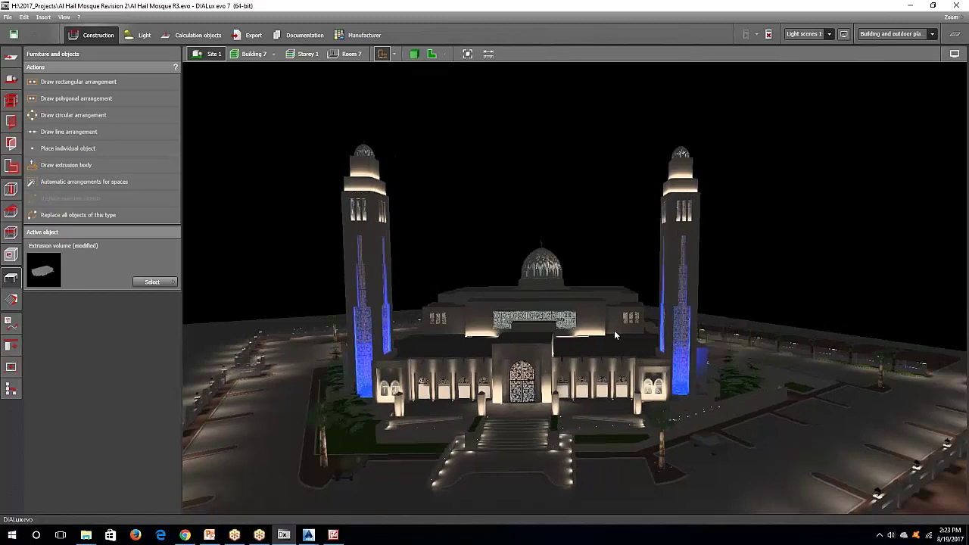
pyautogui.moveTo(489, 298); pyautogui.dragTo(339, 489, button='right')
pyautogui.click(284, 534)
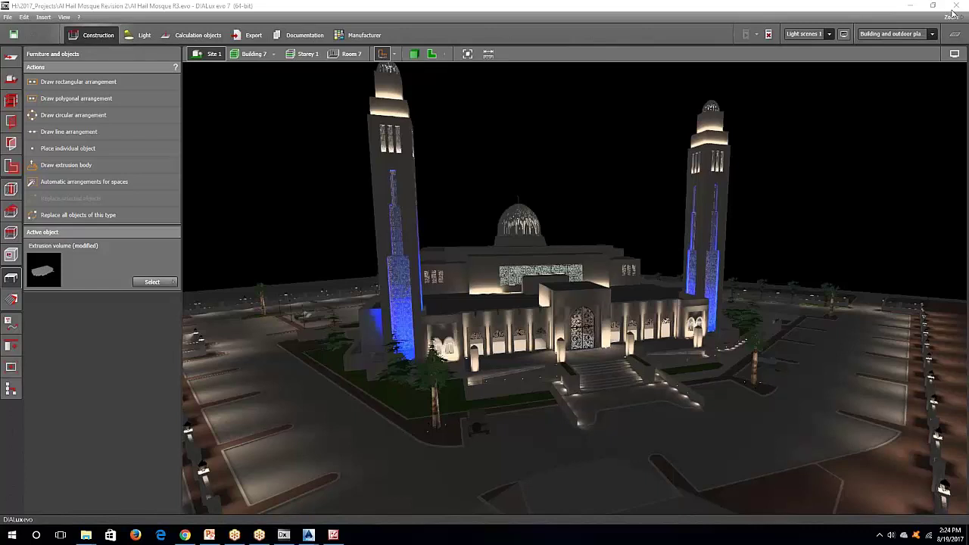
# Step: Examine the lamp-topped boundary fence, and approach the mosque's lit entrance façade and stairs
pyautogui.moveTo(328, 238); pyautogui.dragTo(573, 395, button='right')
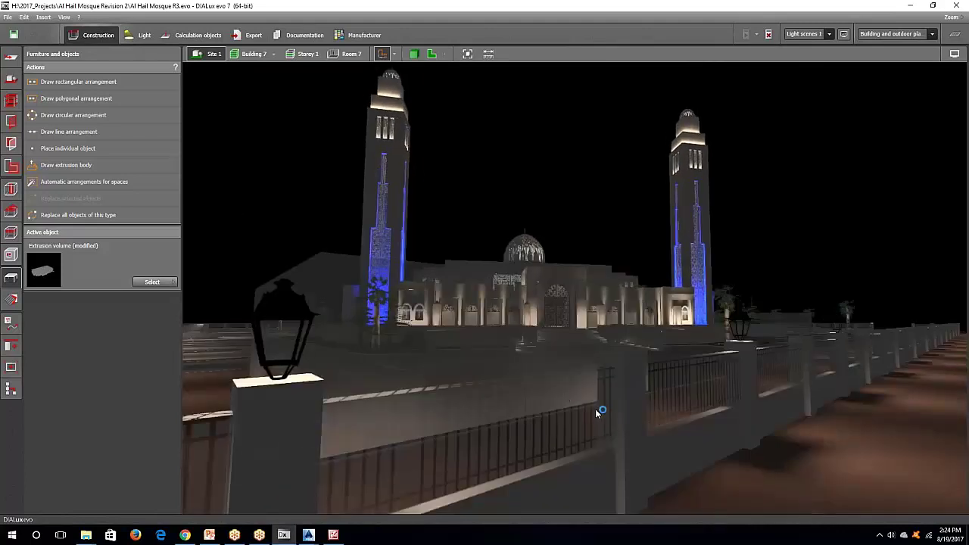
pyautogui.moveTo(626, 381); pyautogui.dragTo(660, 381, button='right')
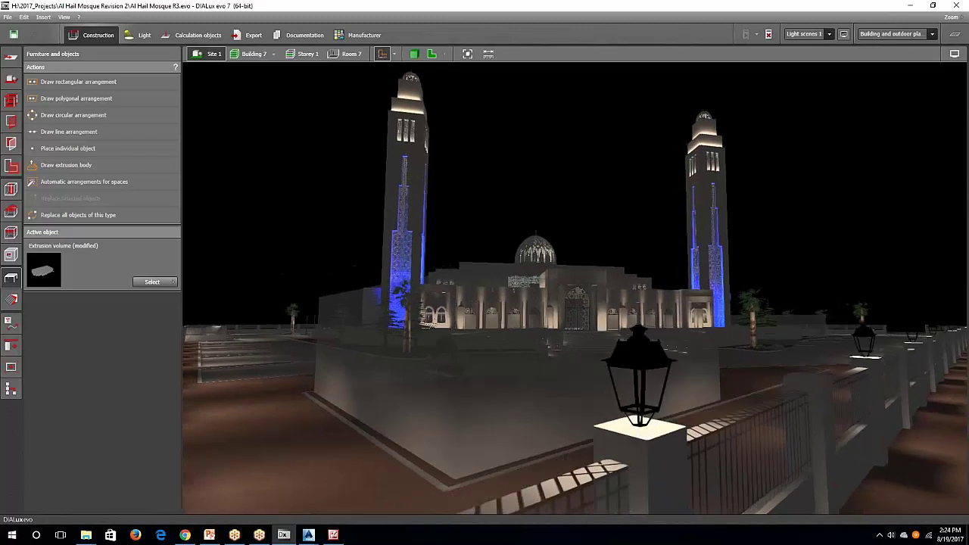
pyautogui.scroll(4, 574, 341)
pyautogui.moveTo(575, 340); pyautogui.dragTo(601, 349, button='right')
pyautogui.scroll(2, 597, 355)
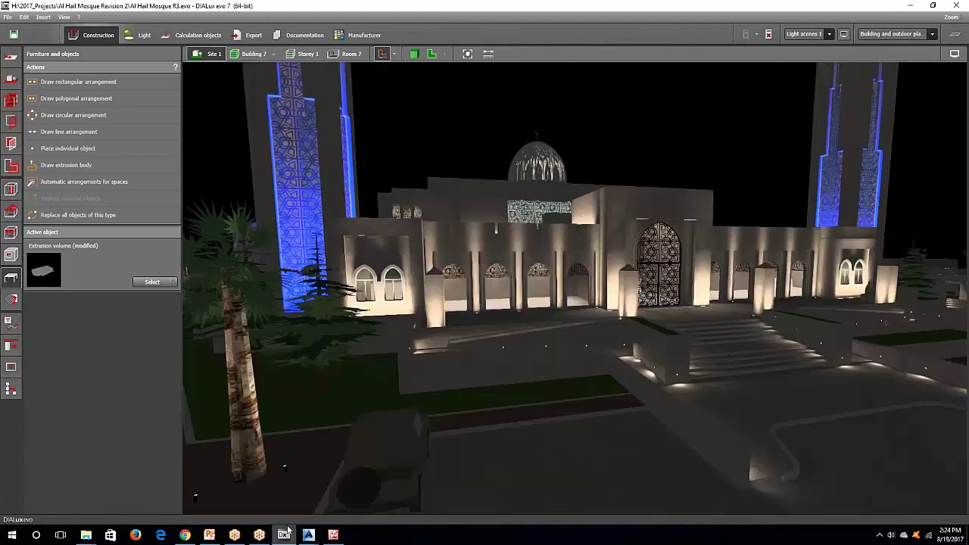
# Step: Review the PowerPoint slide on four ways to create a façade, and return to DIALux evo to examine the minarets from both sides
pyautogui.click(209, 535)
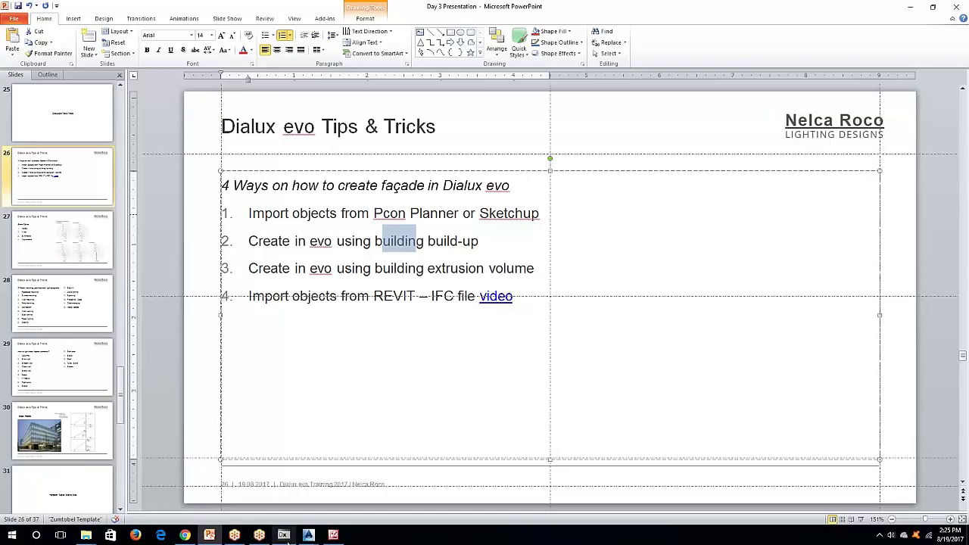
pyautogui.click(283, 535)
pyautogui.moveTo(398, 291); pyautogui.dragTo(522, 333, button='right')
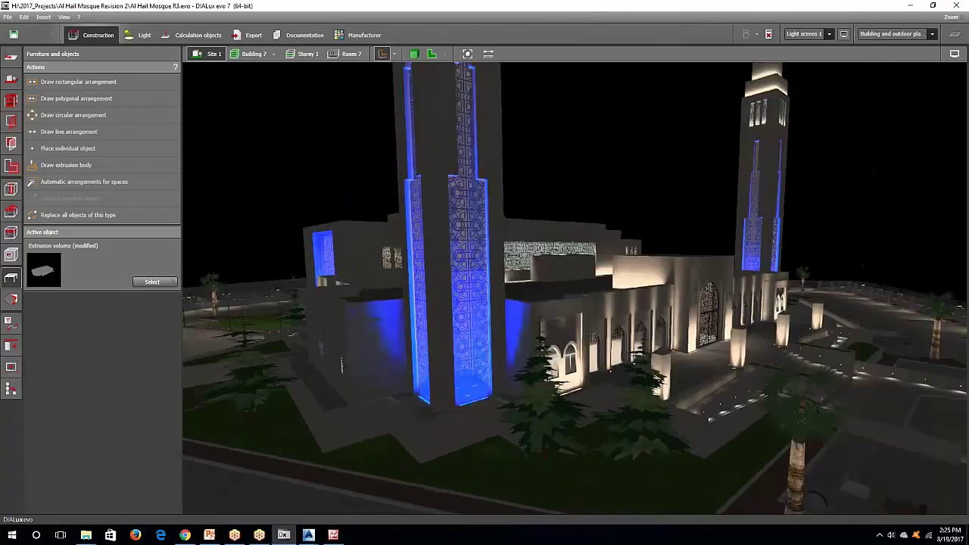
pyautogui.scroll(-4, 529, 333)
pyautogui.moveTo(575, 356); pyautogui.dragTo(438, 381, button='right')
pyautogui.scroll(2, 622, 298)
pyautogui.moveTo(622, 299); pyautogui.dragTo(507, 304, button='right')
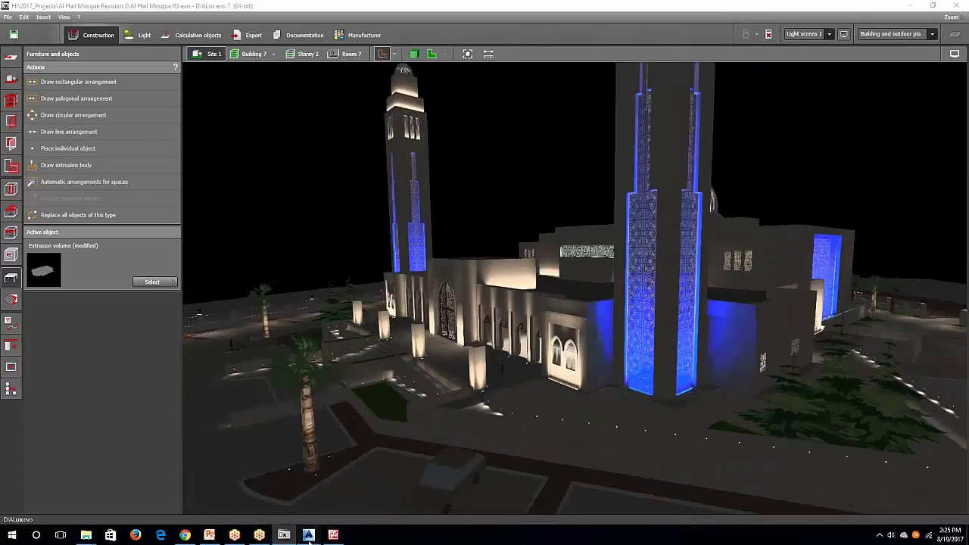
# Step: Switch to AutoCAD with the site plan maximized and examine the main court, main gate and ablution areas
pyautogui.moveTo(308, 534)
pyautogui.click(261, 485)
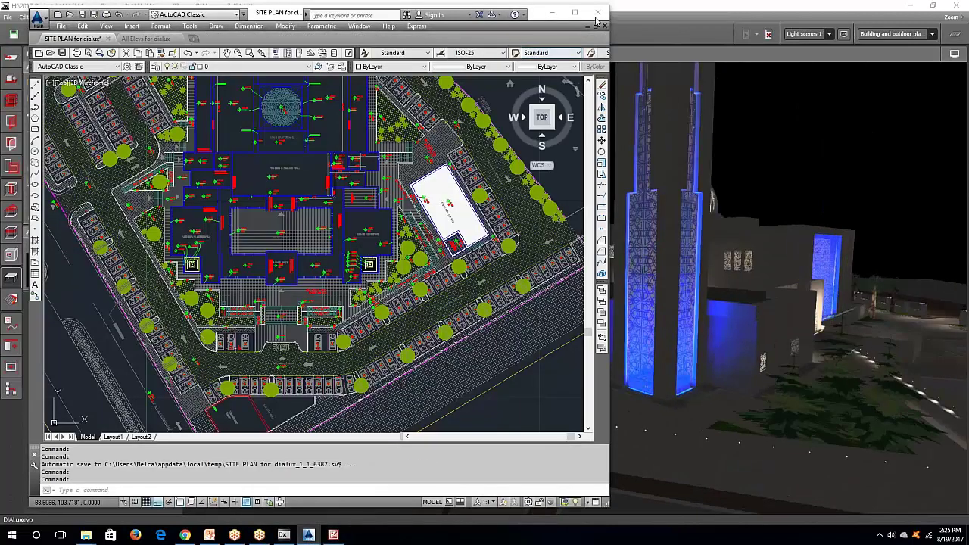
pyautogui.click(574, 13)
pyautogui.scroll(5, 578, 288)
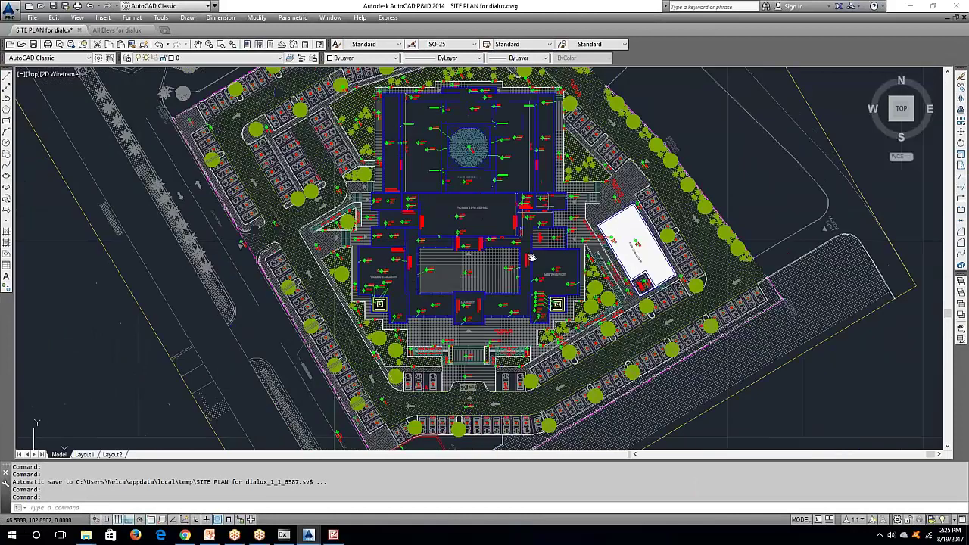
pyautogui.scroll(3, 341, 424)
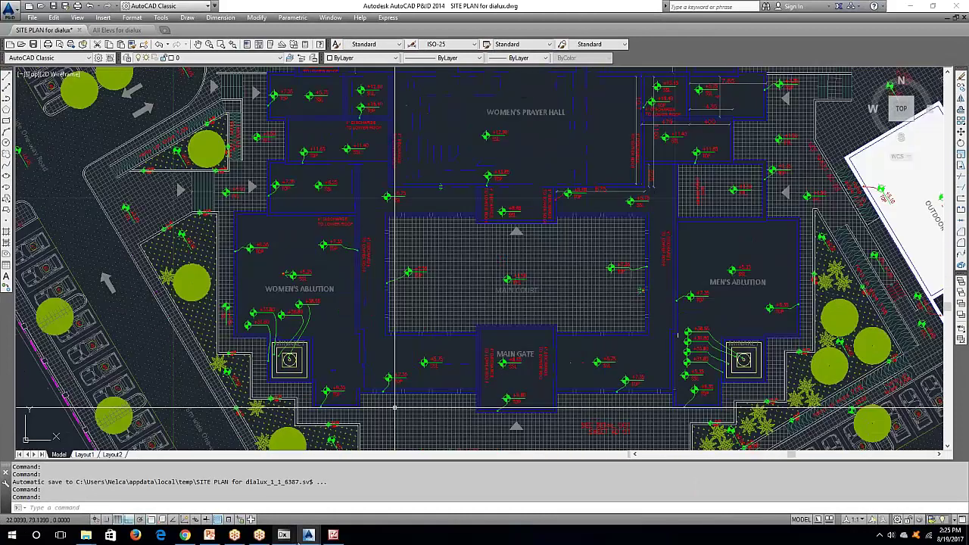
# Step: Open the All Elevs for dialux drawing and examine the east elevation's minaret, dome and entrance façade up close
pyautogui.hotkey('ctrl', 'Tab')
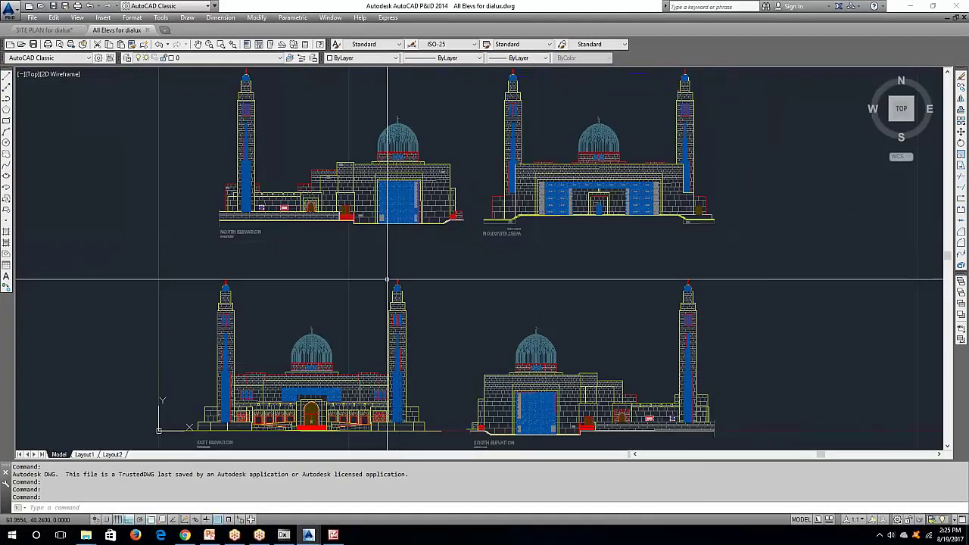
pyautogui.scroll(3, 436, 333)
pyautogui.scroll(5, 446, 303)
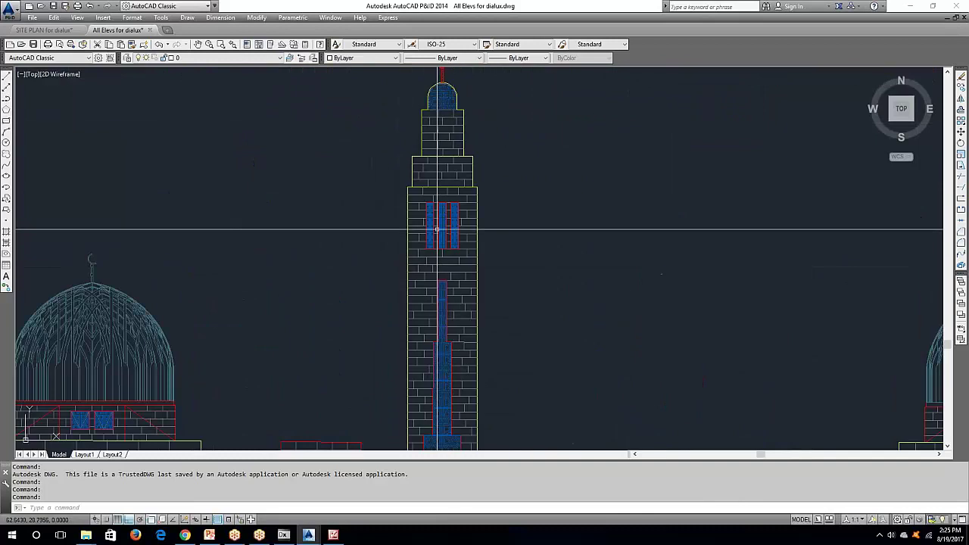
pyautogui.moveTo(439, 133); pyautogui.dragTo(473, 137, button='middle')
pyautogui.moveTo(281, 372); pyautogui.dragTo(518, 116, button='middle')
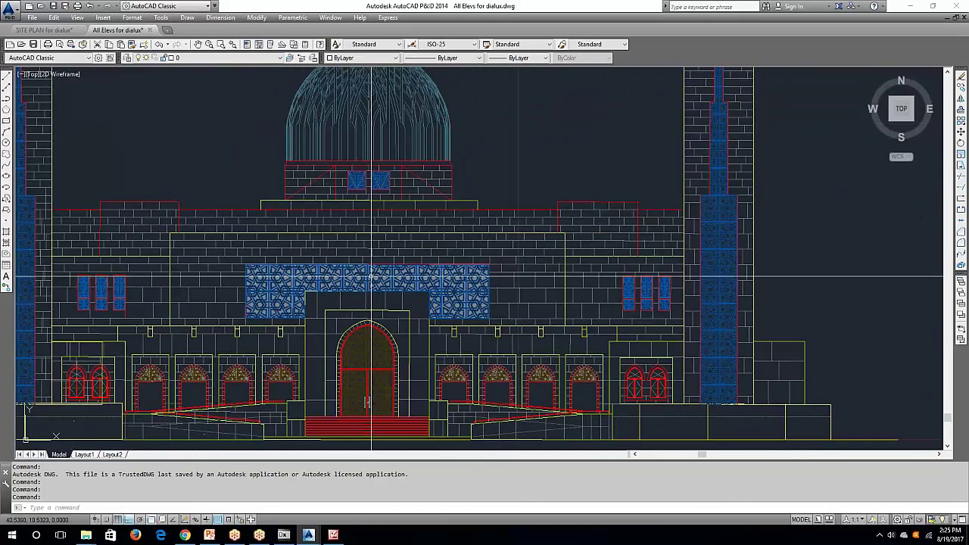
pyautogui.moveTo(265, 342); pyautogui.dragTo(508, 267, button='middle')
pyautogui.scroll(-4, 509, 266)
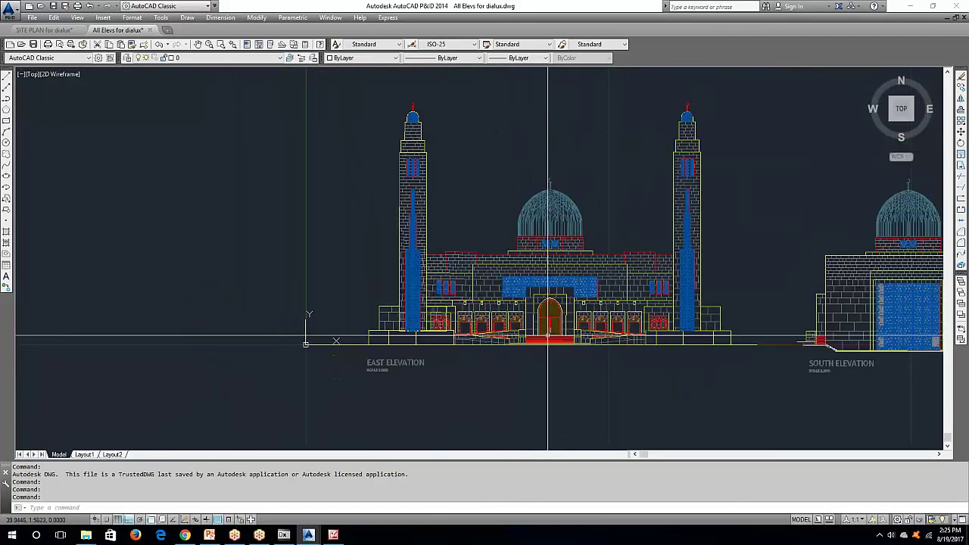
# Step: Look over the north, west, east and south elevations together in the drawing
pyautogui.scroll(4, 643, 310)
pyautogui.scroll(-5, 630, 306)
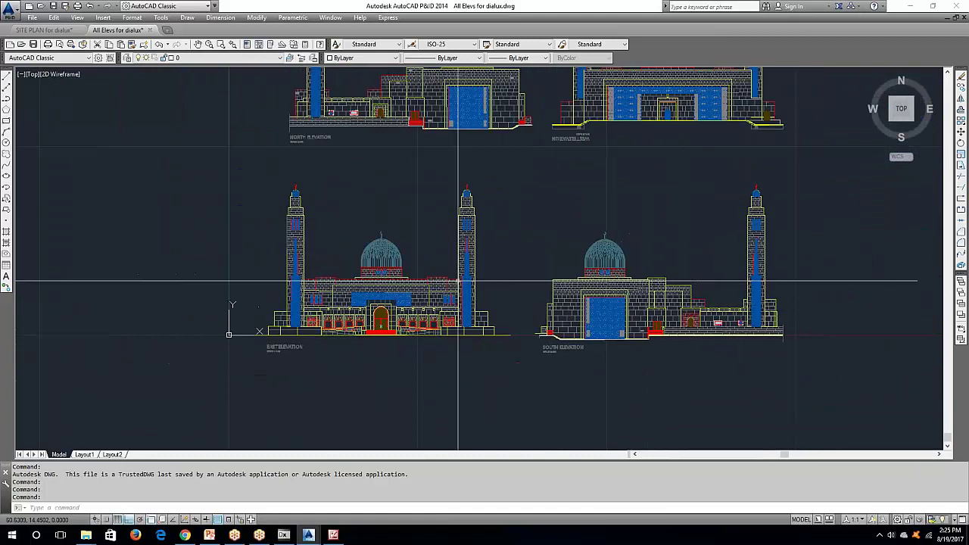
pyautogui.scroll(2, 368, 337)
pyautogui.scroll(-2, 331, 394)
pyautogui.moveTo(310, 327); pyautogui.dragTo(360, 335, button='middle')
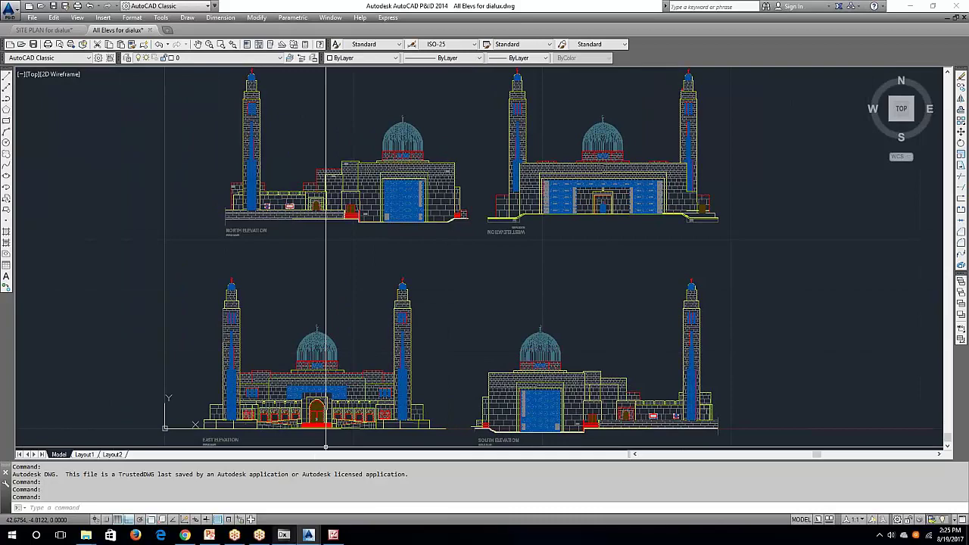
# Step: Switch back to DIALux evo and examine the mosque's front façade from the opposite corner
pyautogui.hotkey('alt', 'Tab')
pyautogui.moveTo(330, 243); pyautogui.dragTo(541, 302, button='right')
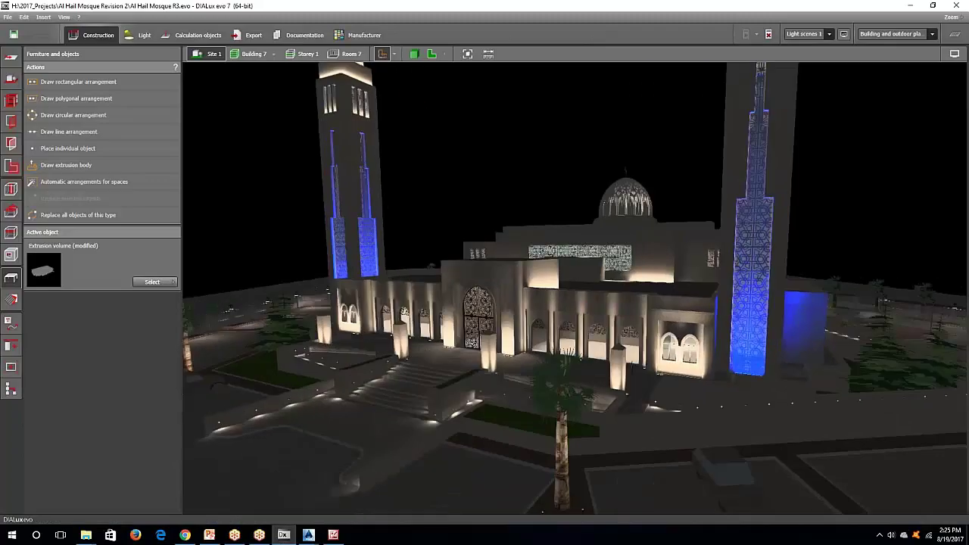